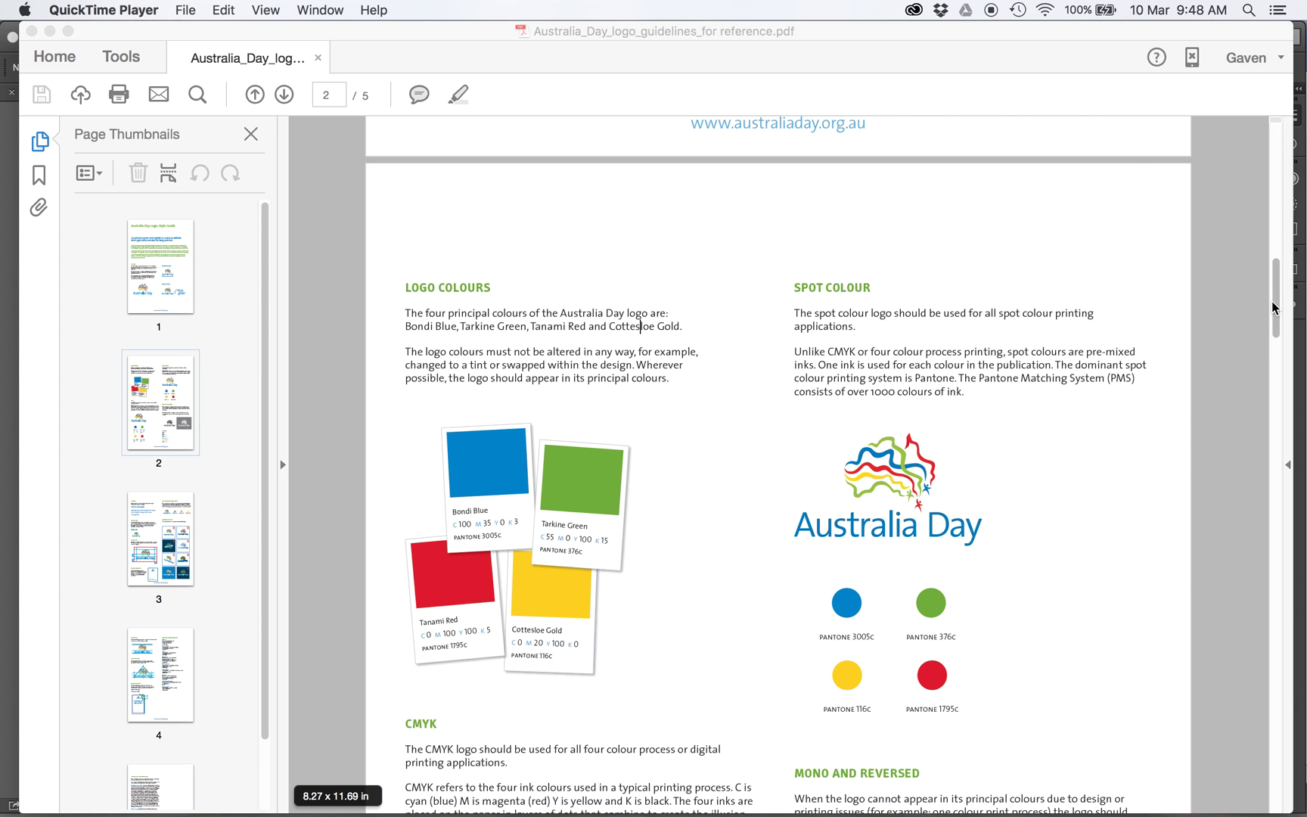
# Step: Read page 1 of the Australia Day style guide, then switch to the ronald_logo.ai artwork in Illustrator
pyautogui.moveTo(1277, 296); pyautogui.dragTo(1270, 125)
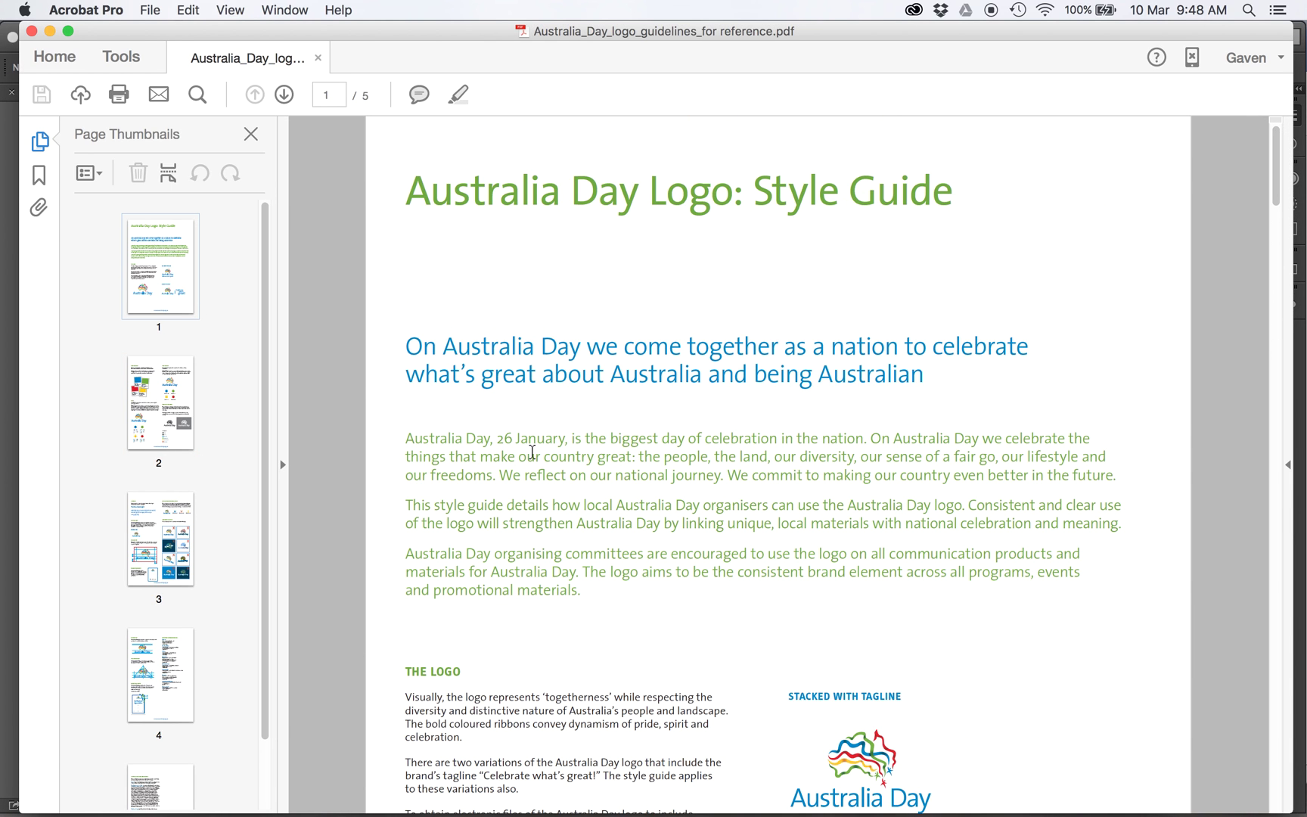
pyautogui.moveTo(529, 451); pyautogui.dragTo(575, 547)
pyautogui.click(494, 349)
pyautogui.moveTo(544, 456); pyautogui.dragTo(579, 504)
pyautogui.click(659, 528)
pyautogui.moveTo(574, 572); pyautogui.dragTo(561, 498)
pyautogui.click(583, 453)
pyautogui.moveTo(410, 438); pyautogui.dragTo(492, 440)
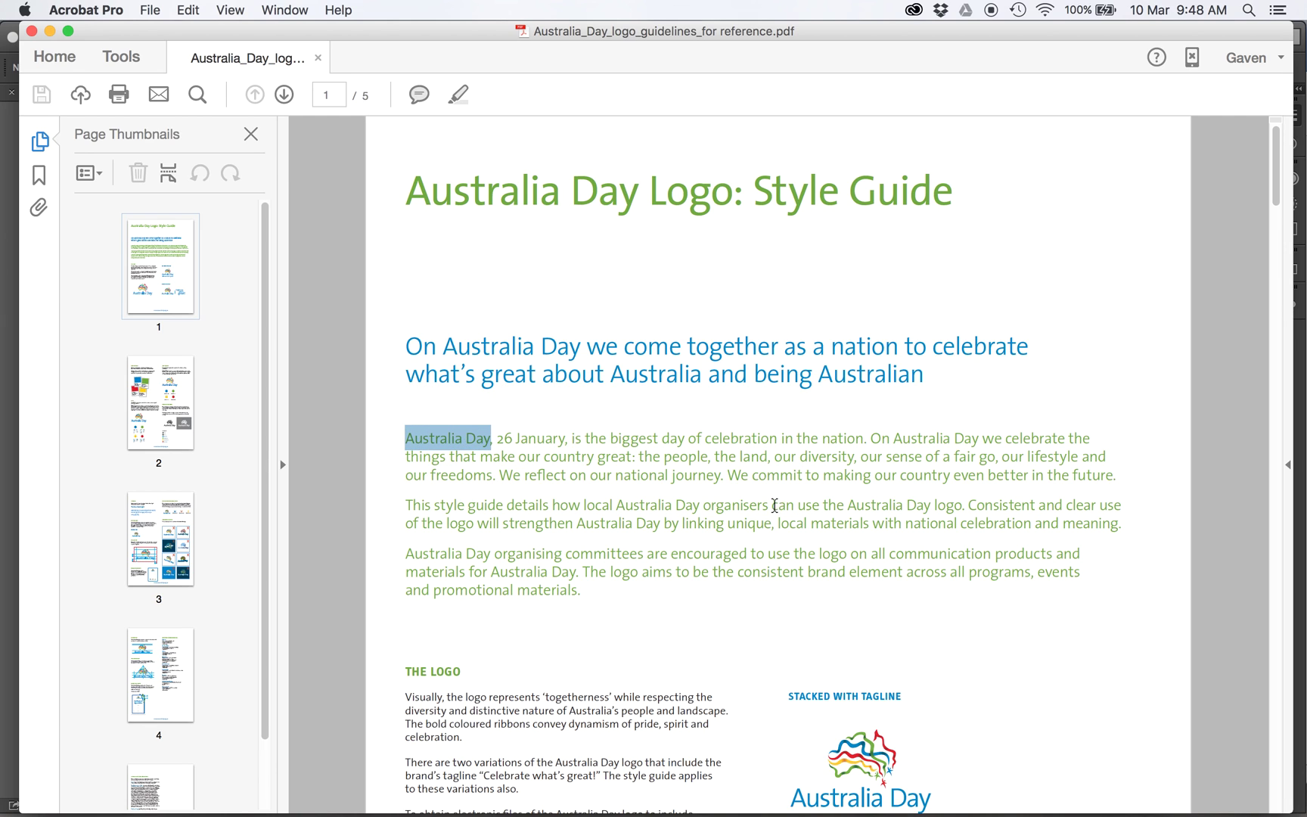
pyautogui.click(749, 518)
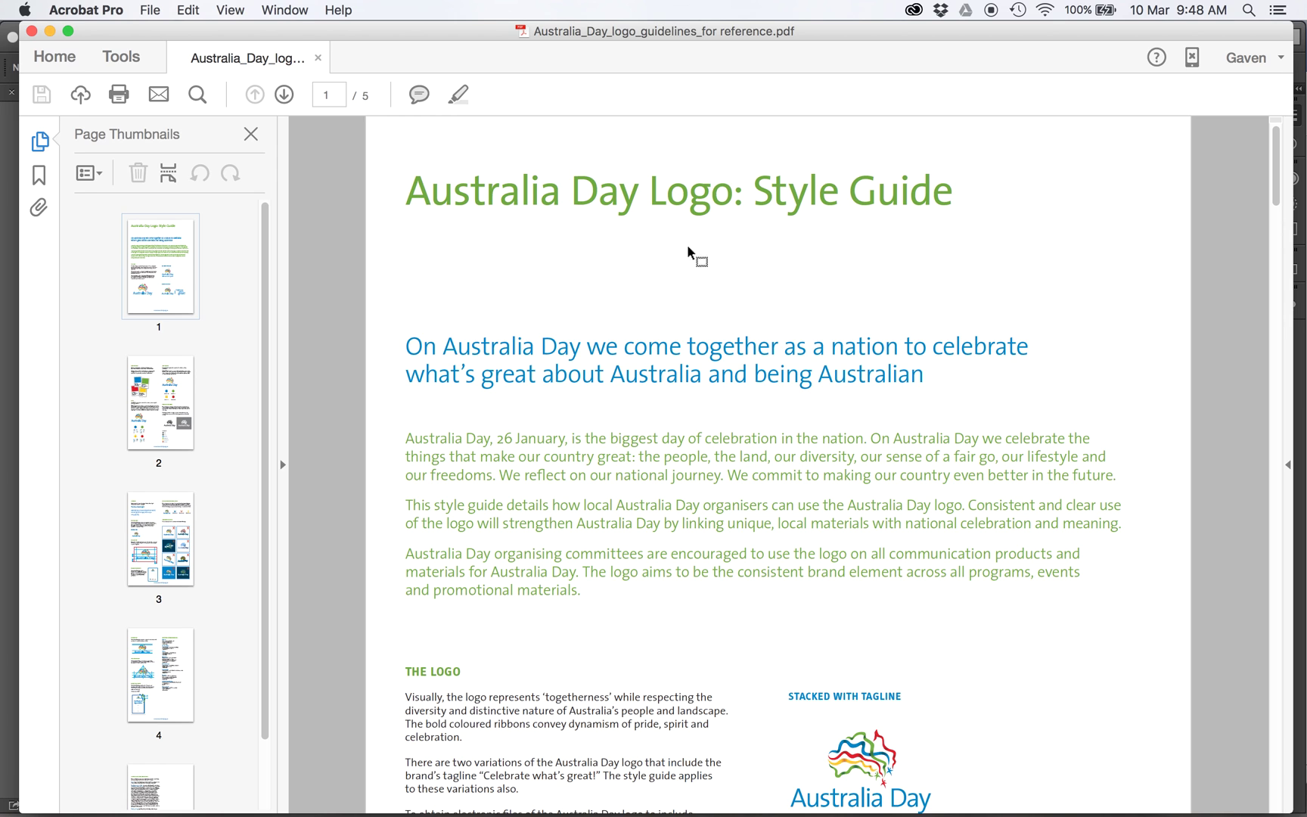
pyautogui.moveTo(719, 798)
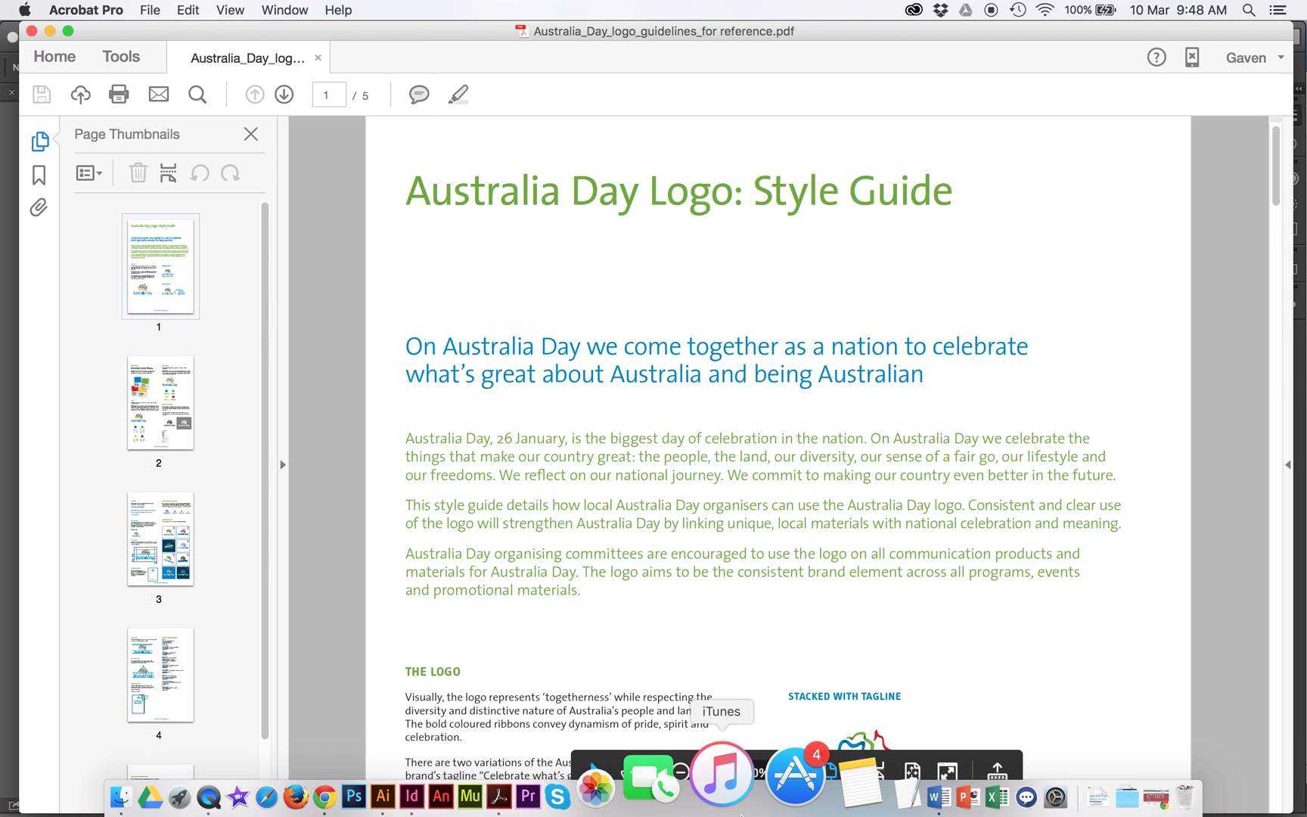
pyautogui.click(484, 779)
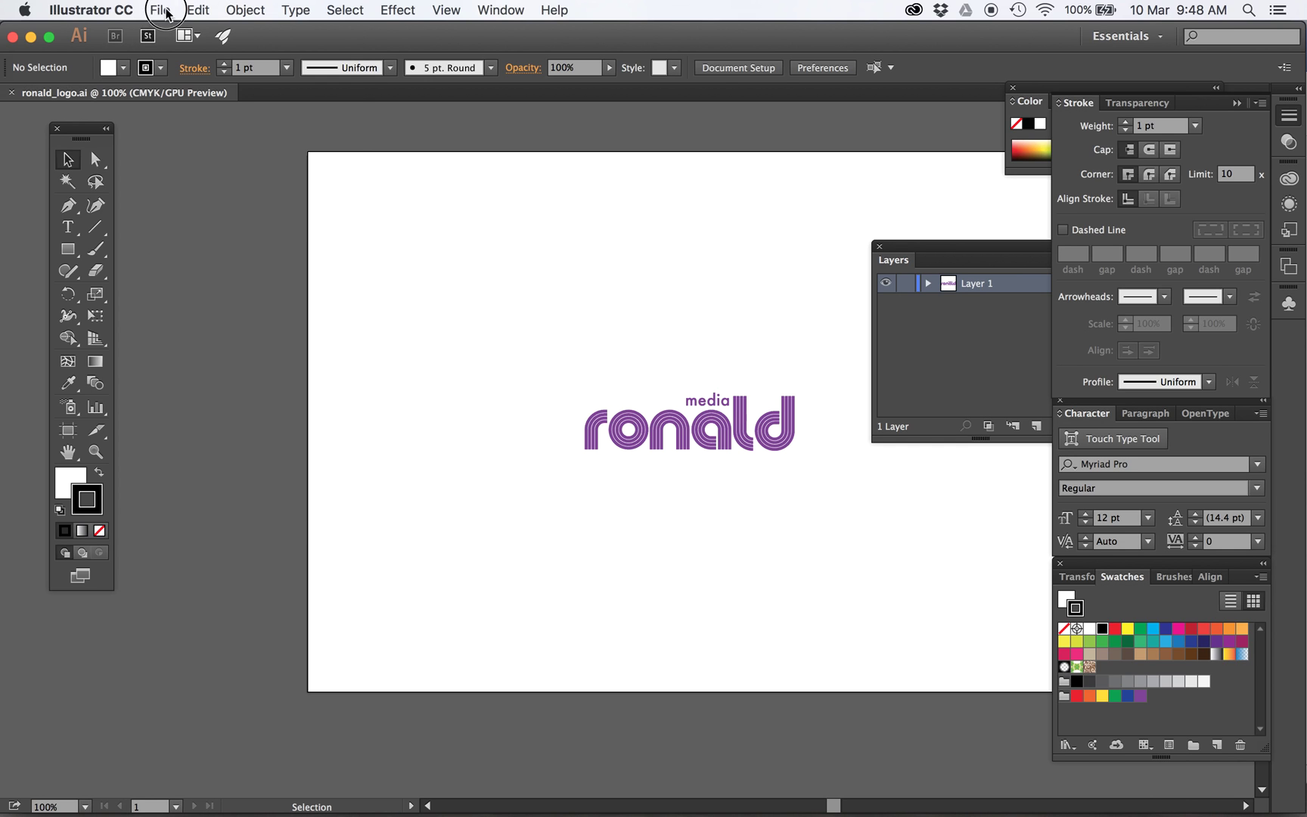
pyautogui.click(160, 10)
pyautogui.click(194, 171)
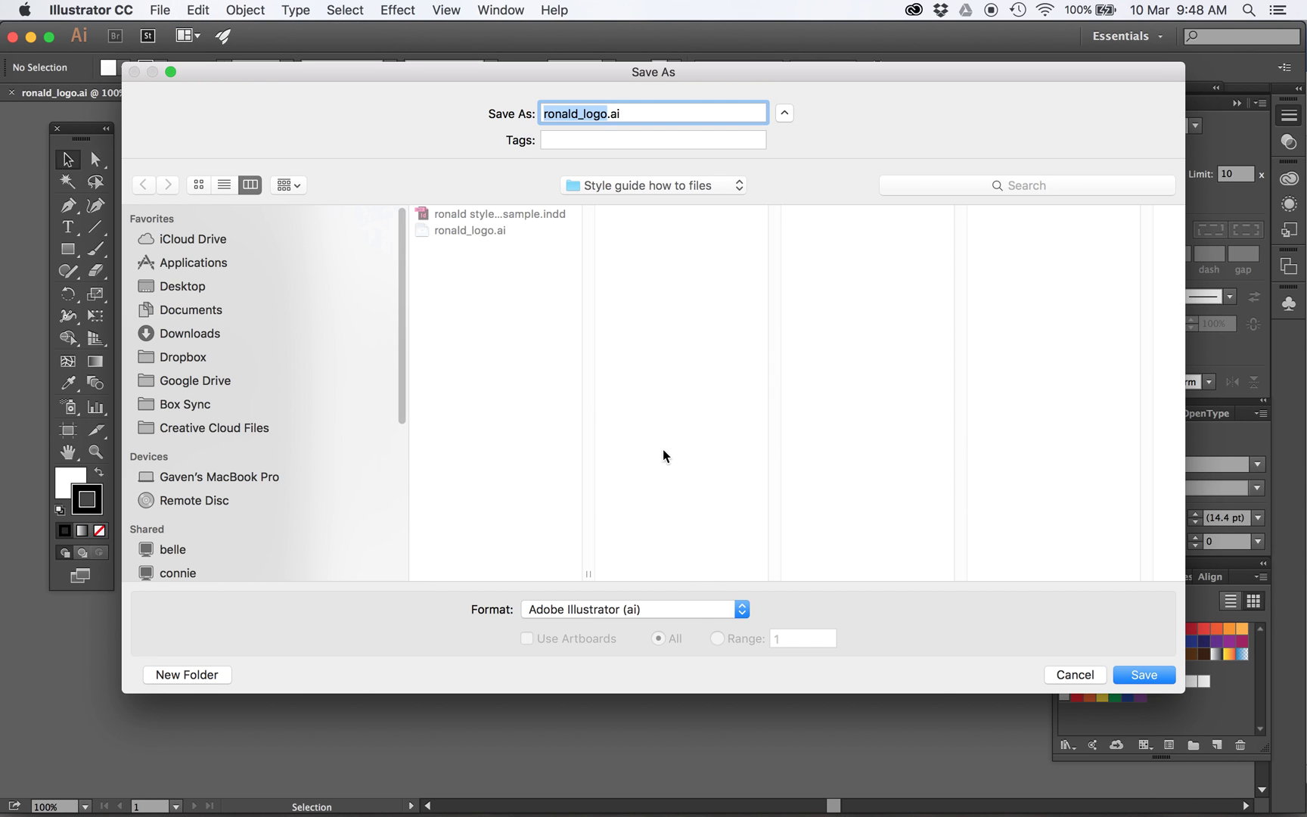
pyautogui.click(691, 609)
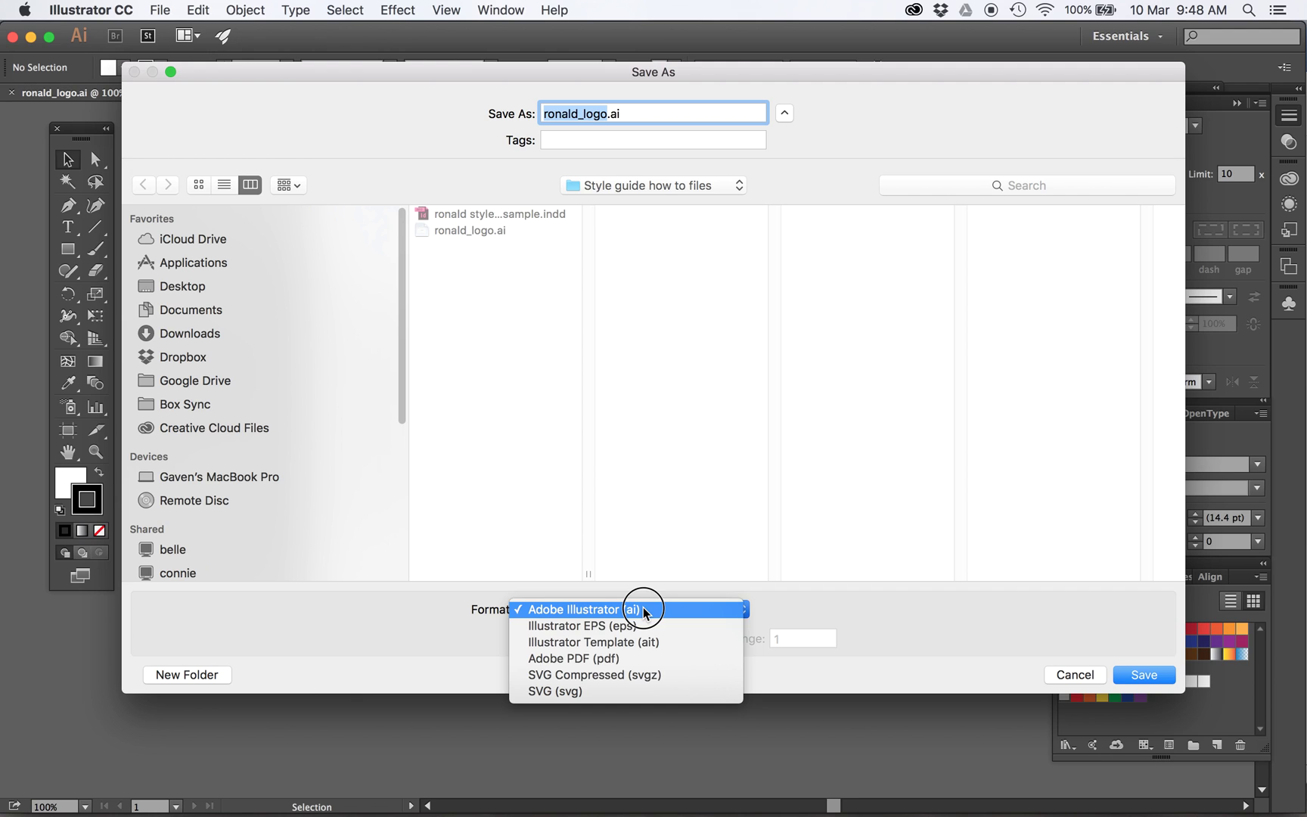
pyautogui.click(730, 373)
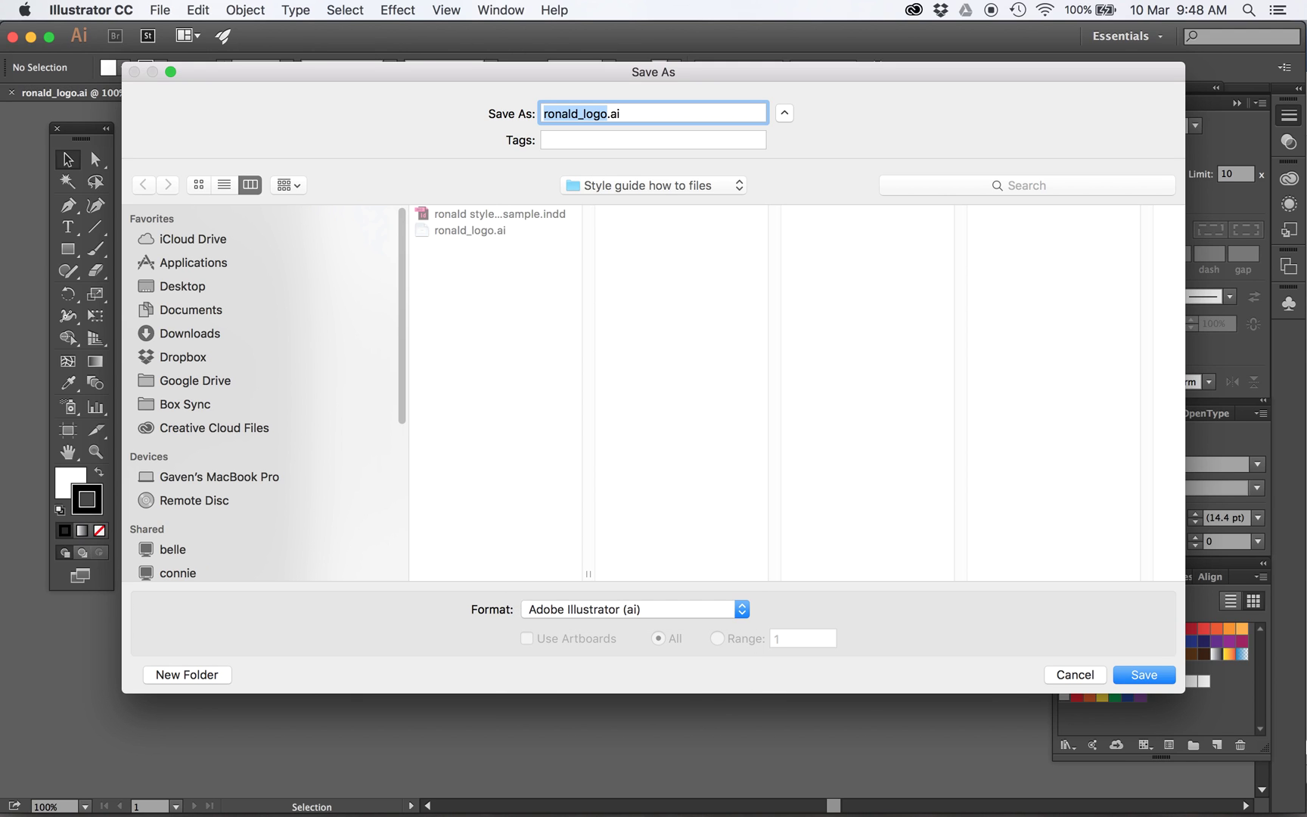
pyautogui.click(1084, 675)
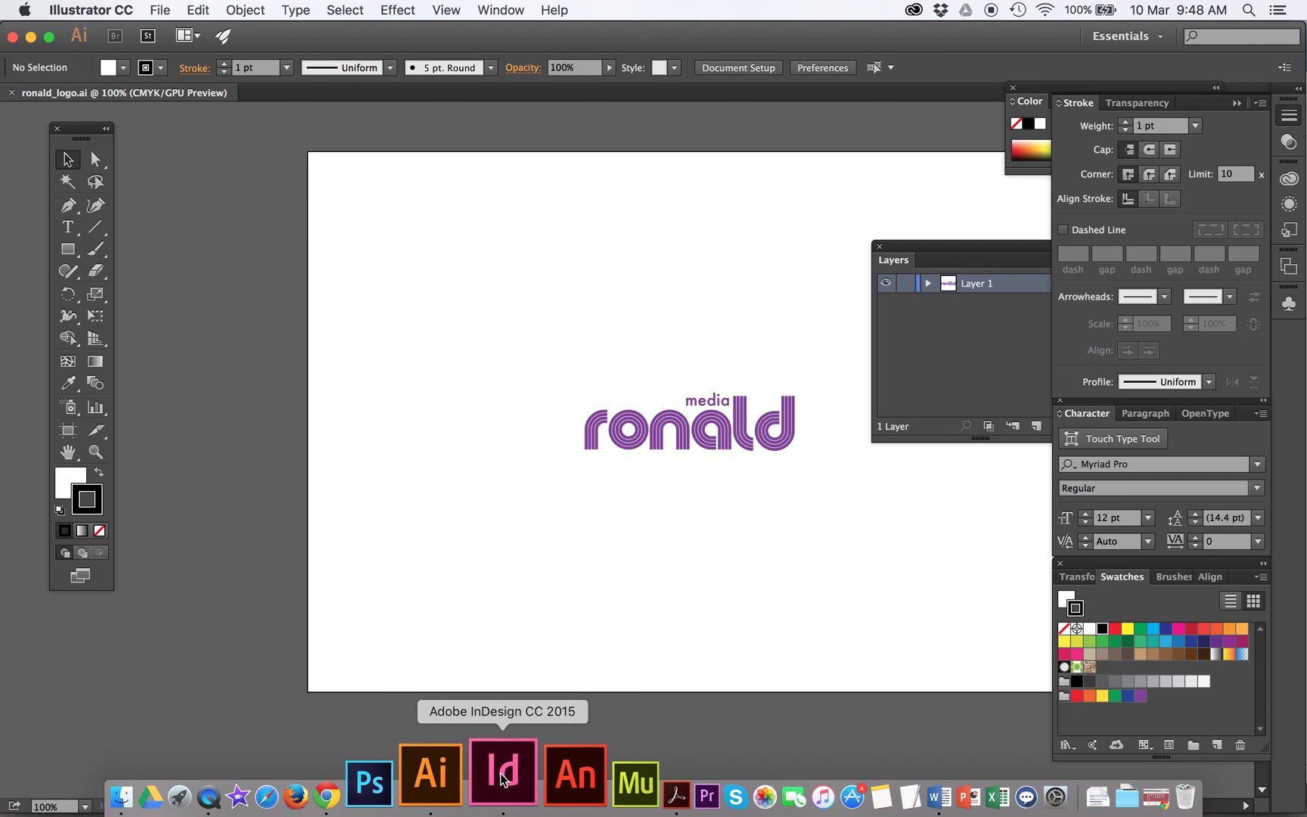
pyautogui.click(503, 776)
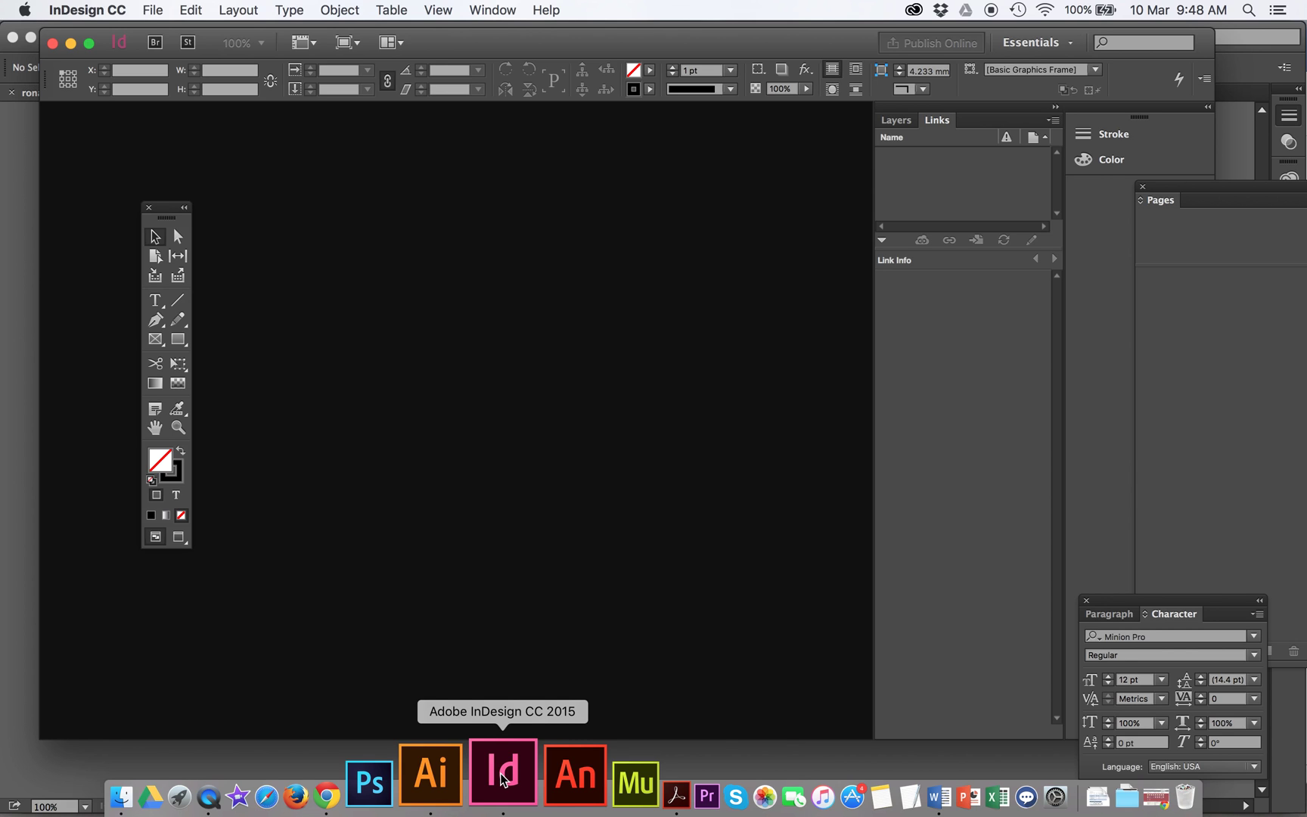
# Step: Start a new 5-page document without facing pages, A4 size, landscape orientation
pyautogui.click(155, 10)
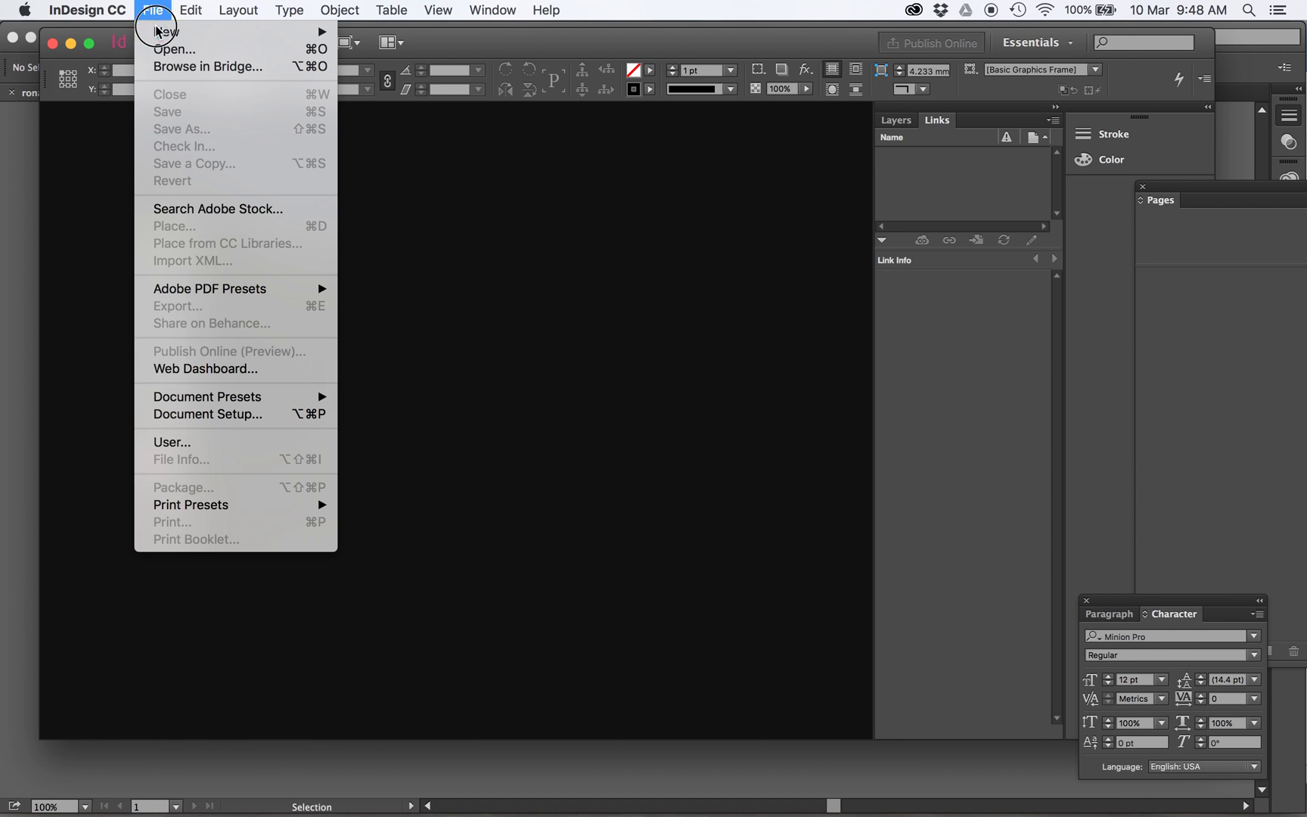
pyautogui.moveTo(182, 31)
pyautogui.click(457, 46)
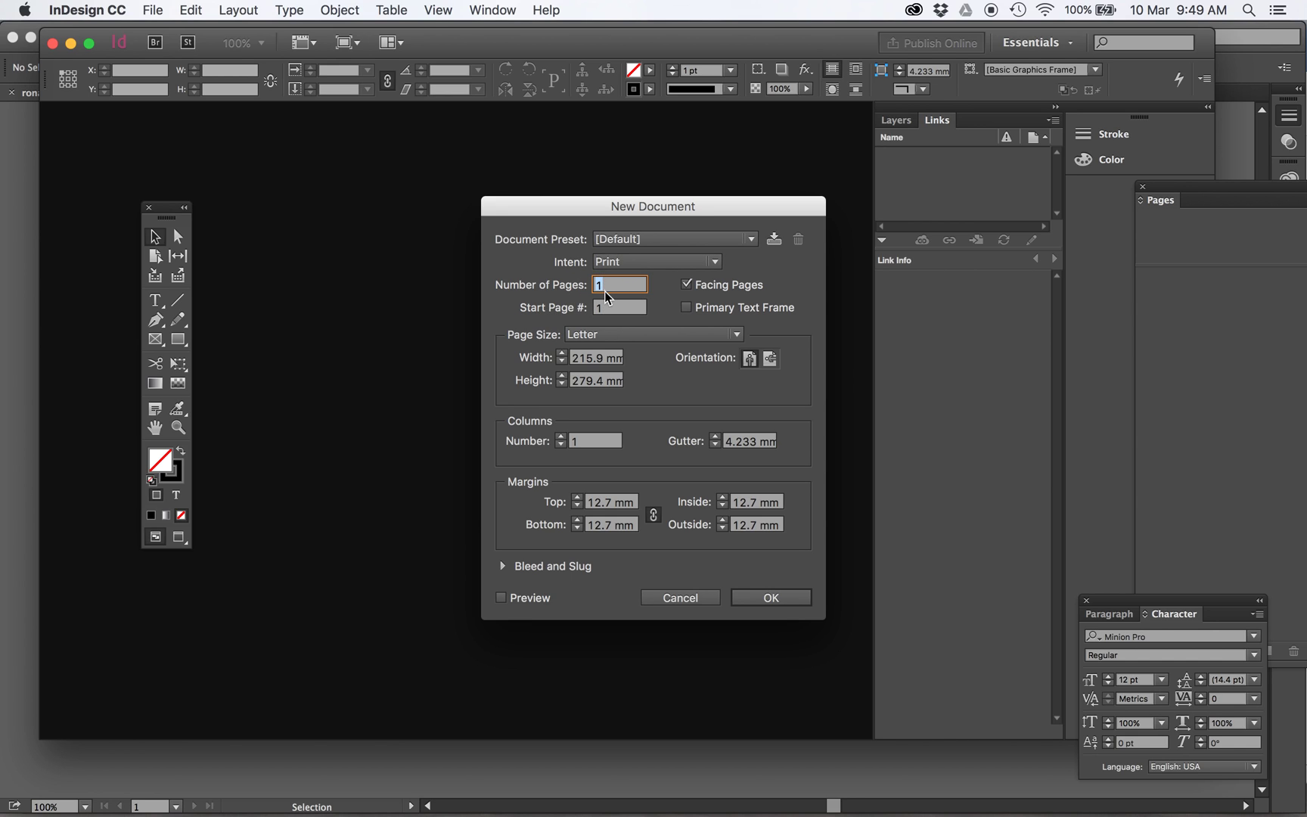
pyautogui.write('5')
pyautogui.click(715, 286)
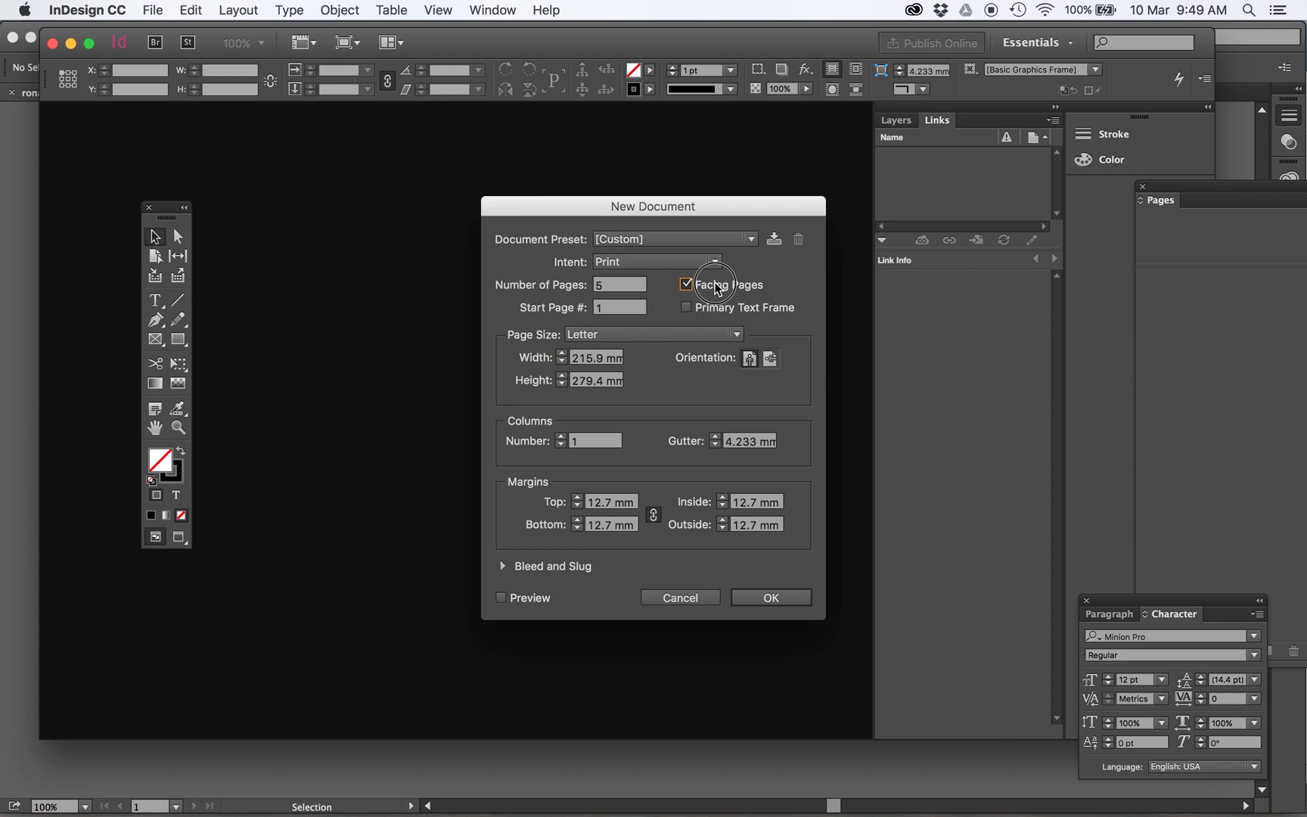
pyautogui.click(656, 340)
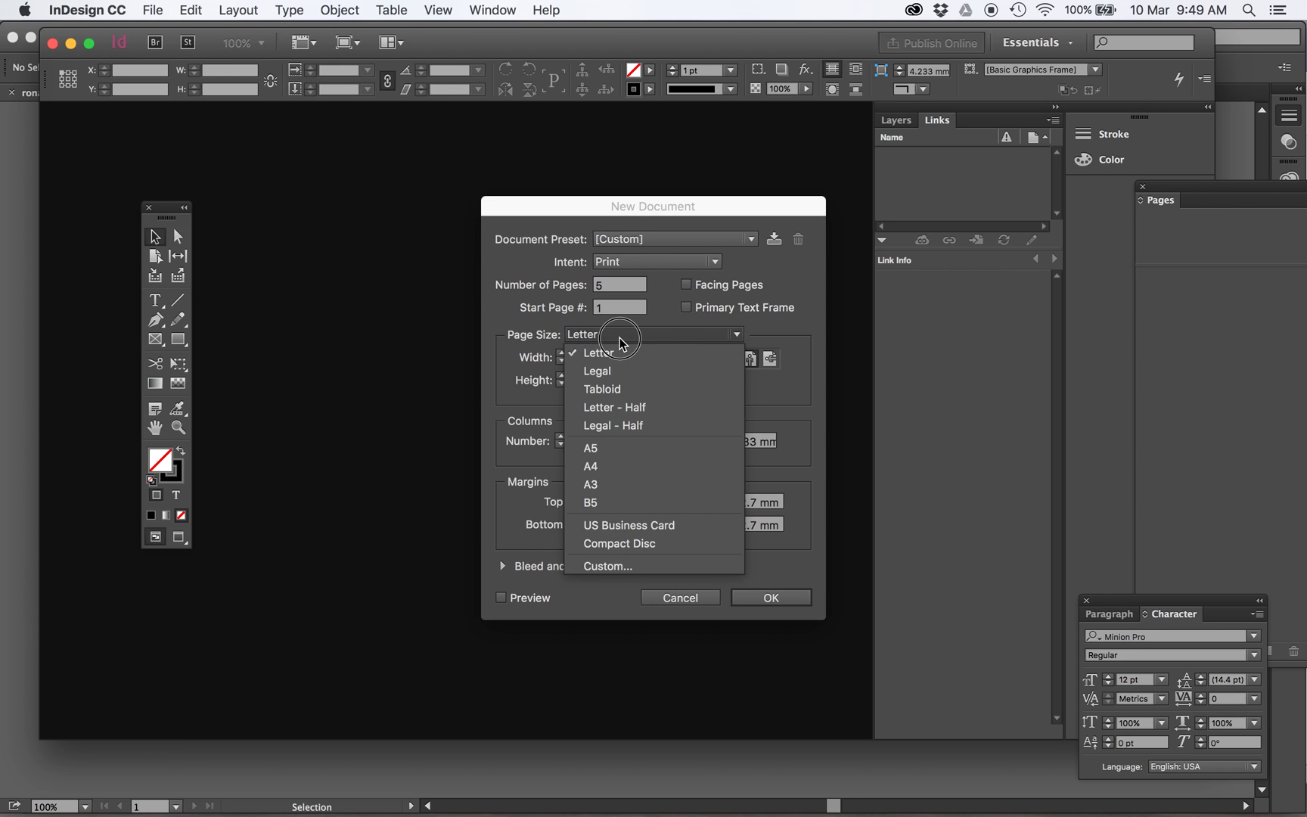
pyautogui.click(603, 467)
pyautogui.click(770, 359)
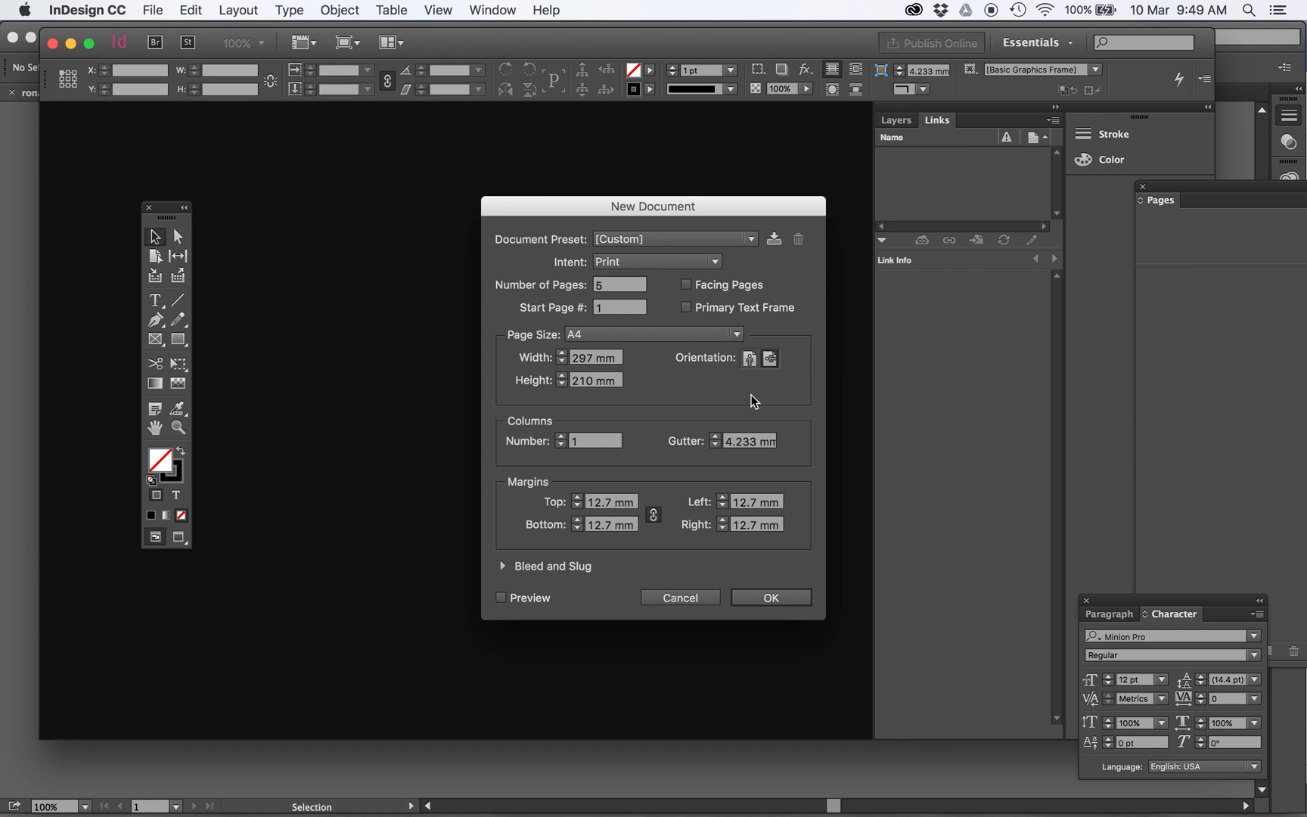
# Step: Give it linked 20 mm margins and 6 columns with a 5 mm gutter, and create it
pyautogui.doubleClick(601, 502)
pyautogui.write('20')
pyautogui.click(655, 516)
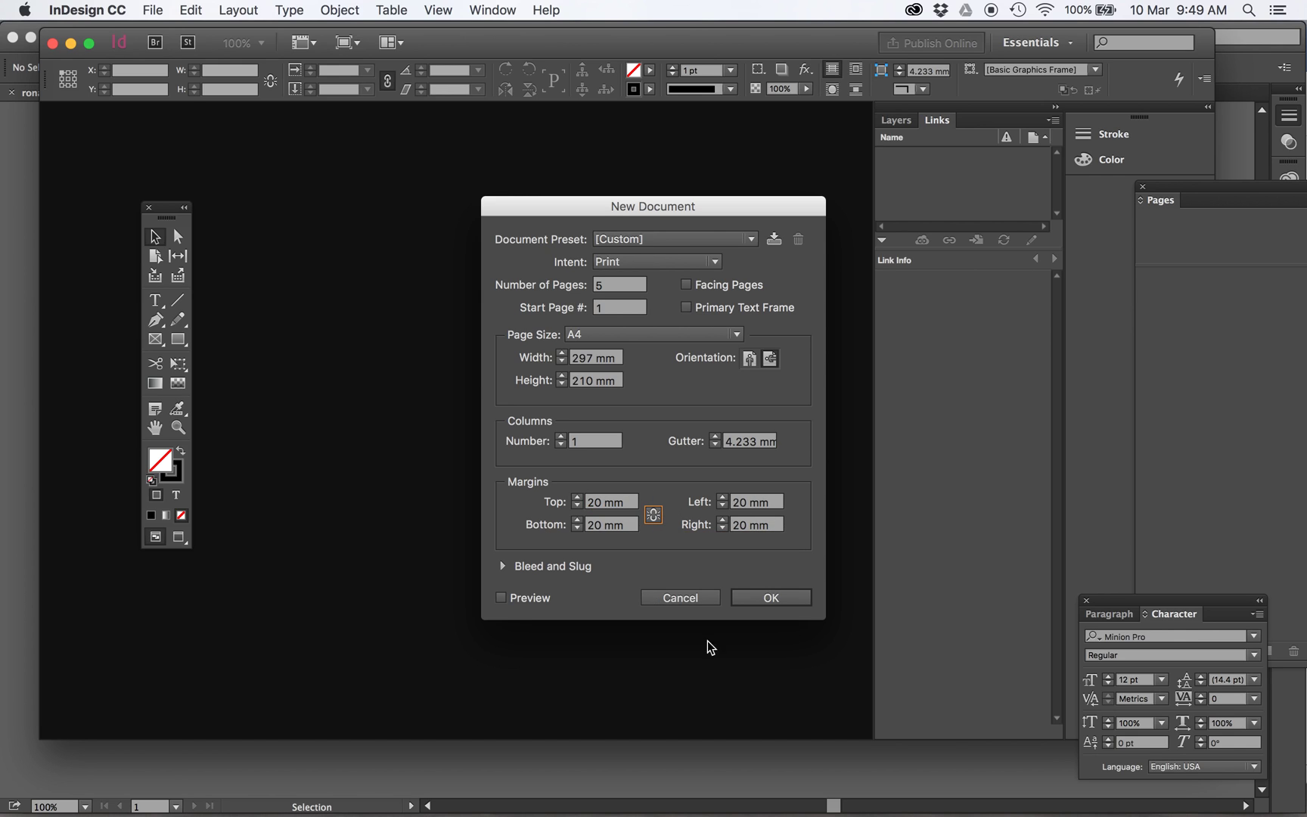
pyautogui.click(561, 437)
pyautogui.click(561, 438)
pyautogui.click(562, 437)
pyautogui.click(561, 437)
pyautogui.click(561, 437)
pyautogui.click(715, 436)
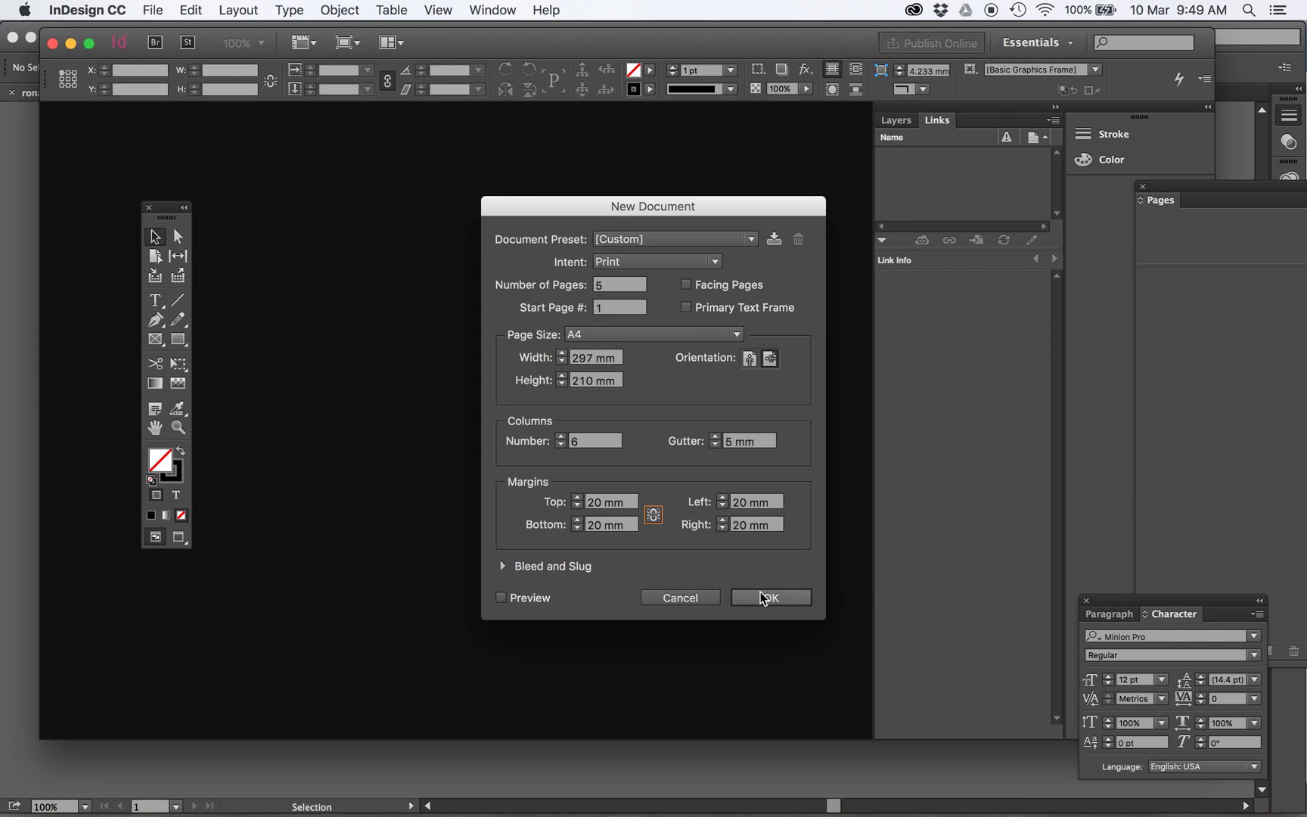
pyautogui.click(790, 605)
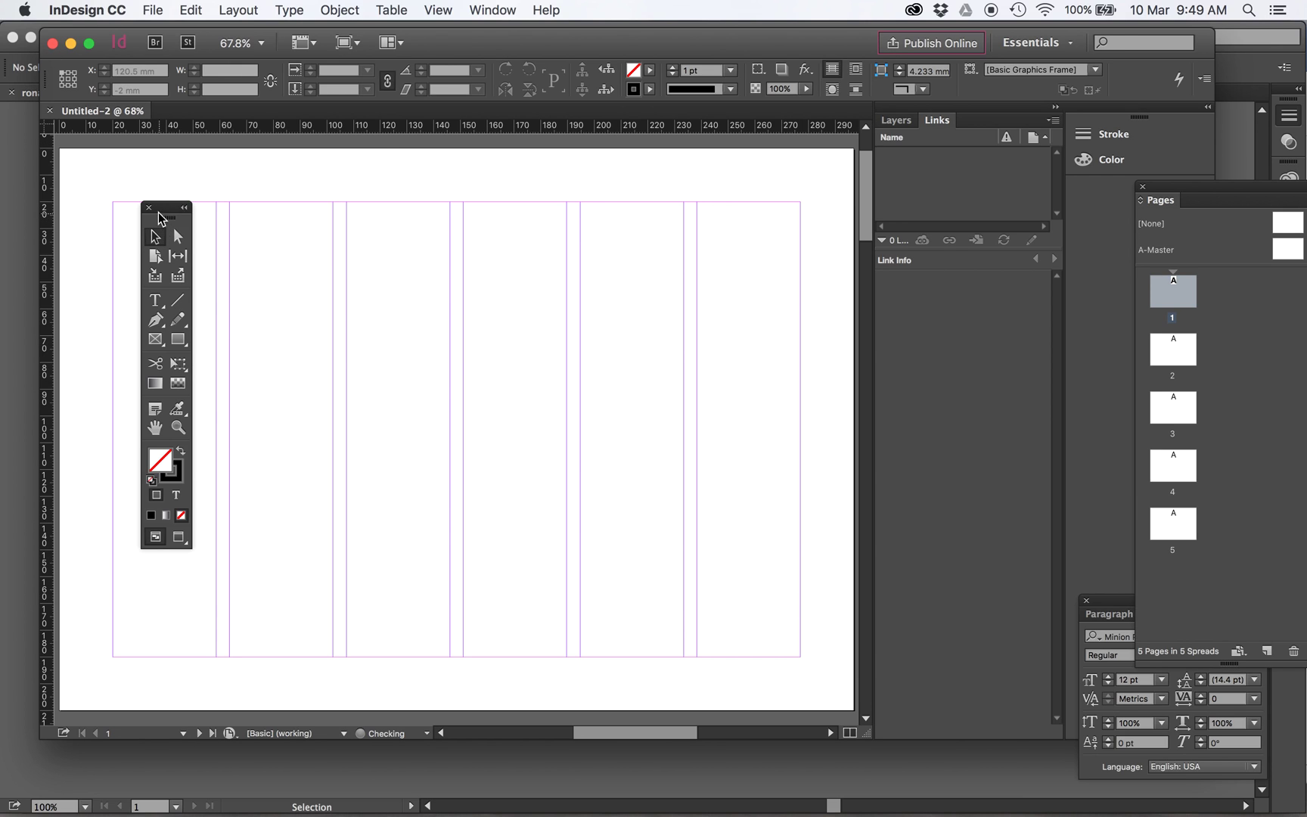
# Step: Load ronald_logo.ai from the Style guide how to files folder for placing
pyautogui.moveTo(173, 215); pyautogui.dragTo(87, 208)
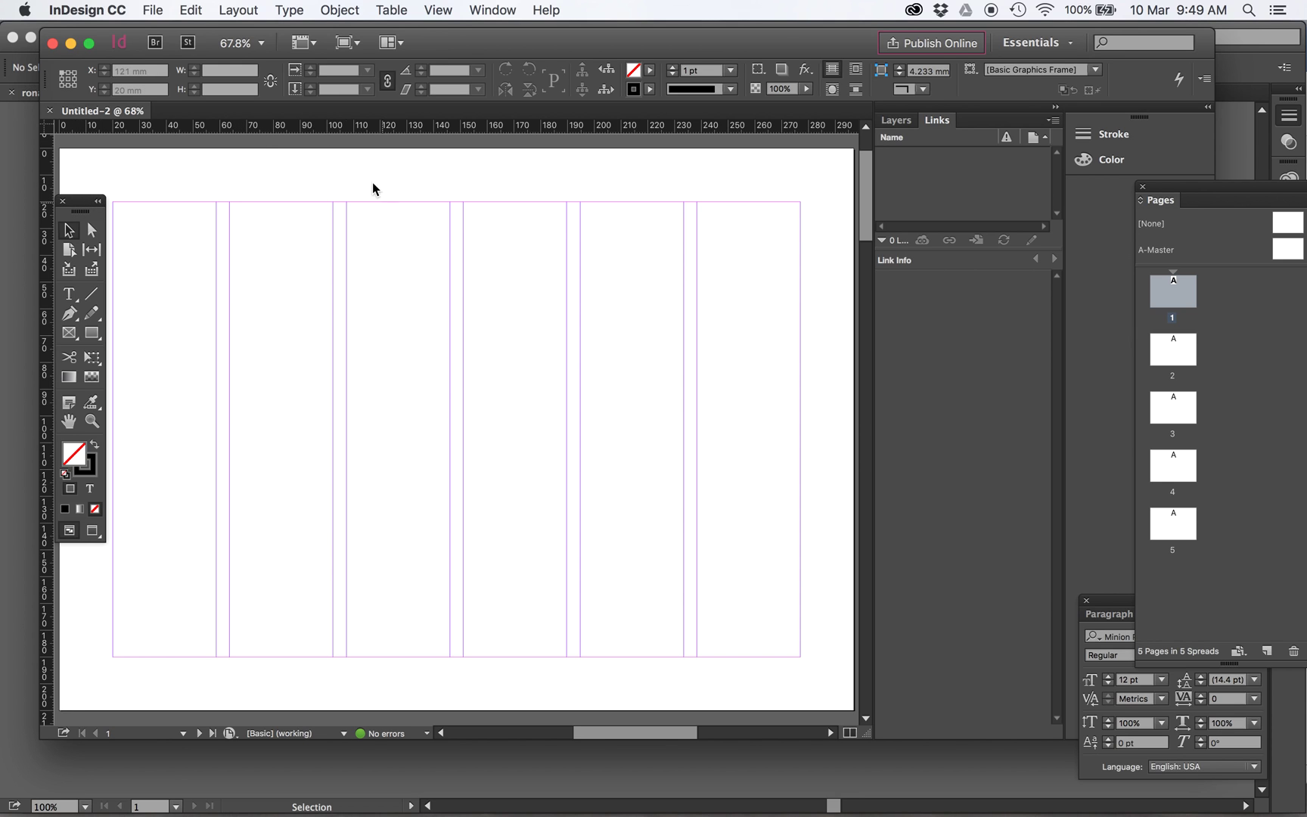
pyautogui.click(152, 12)
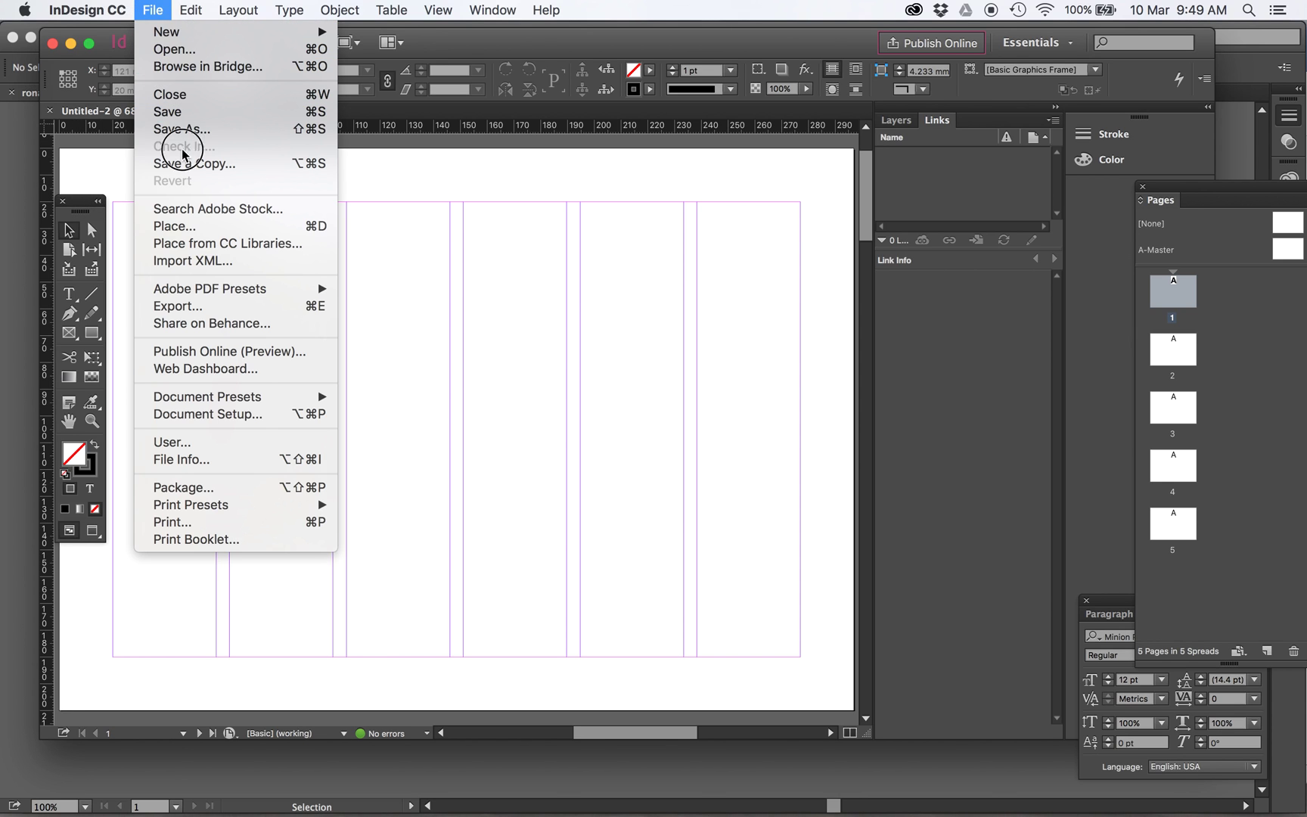
pyautogui.click(227, 226)
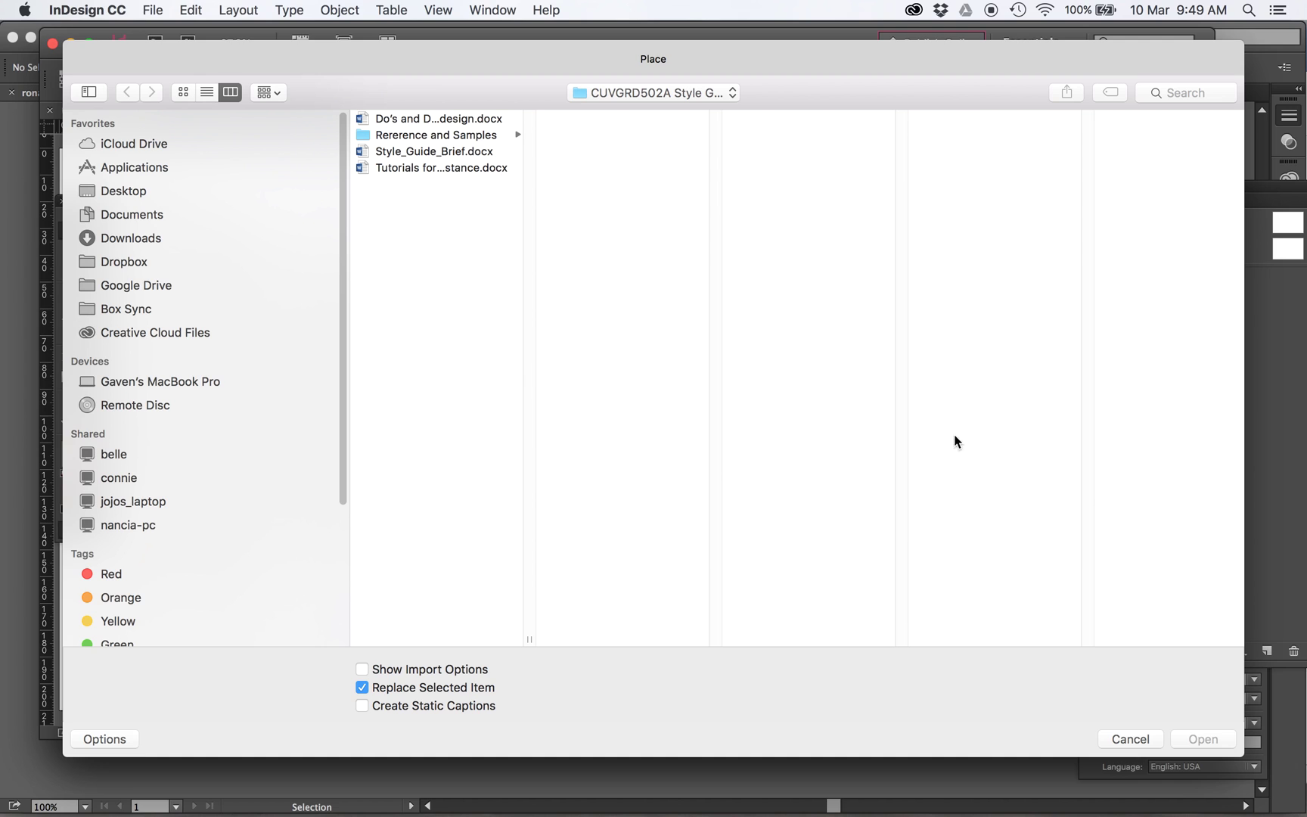
pyautogui.click(611, 92)
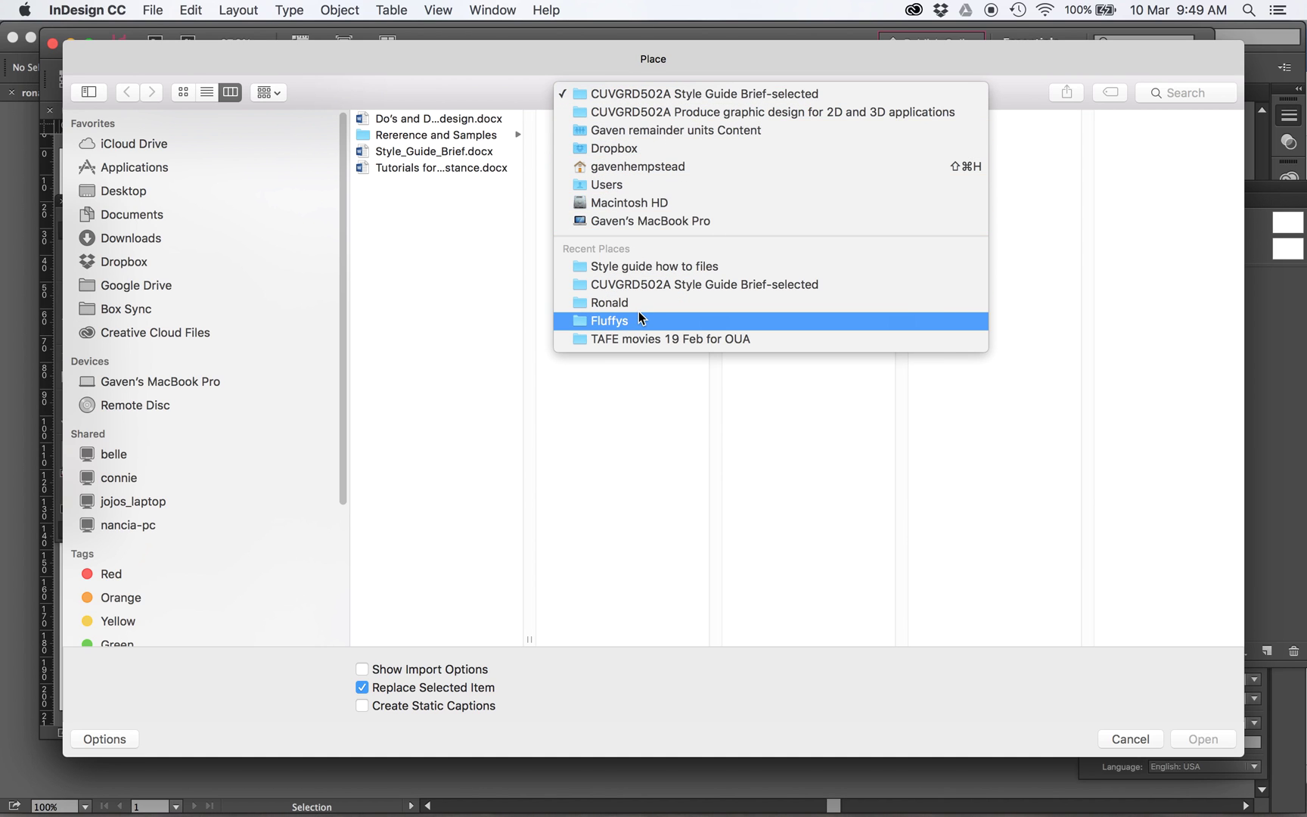
pyautogui.click(655, 266)
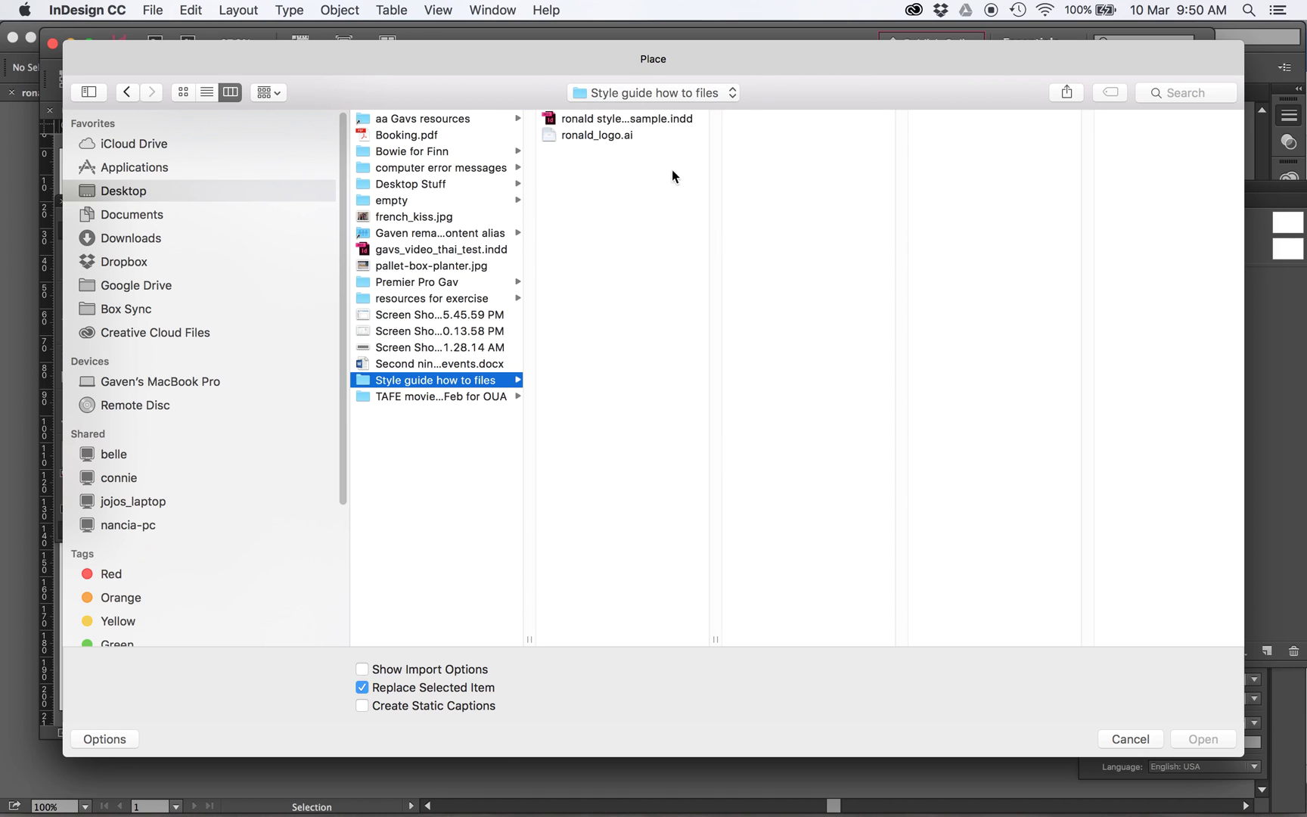
pyautogui.click(619, 136)
pyautogui.click(1203, 741)
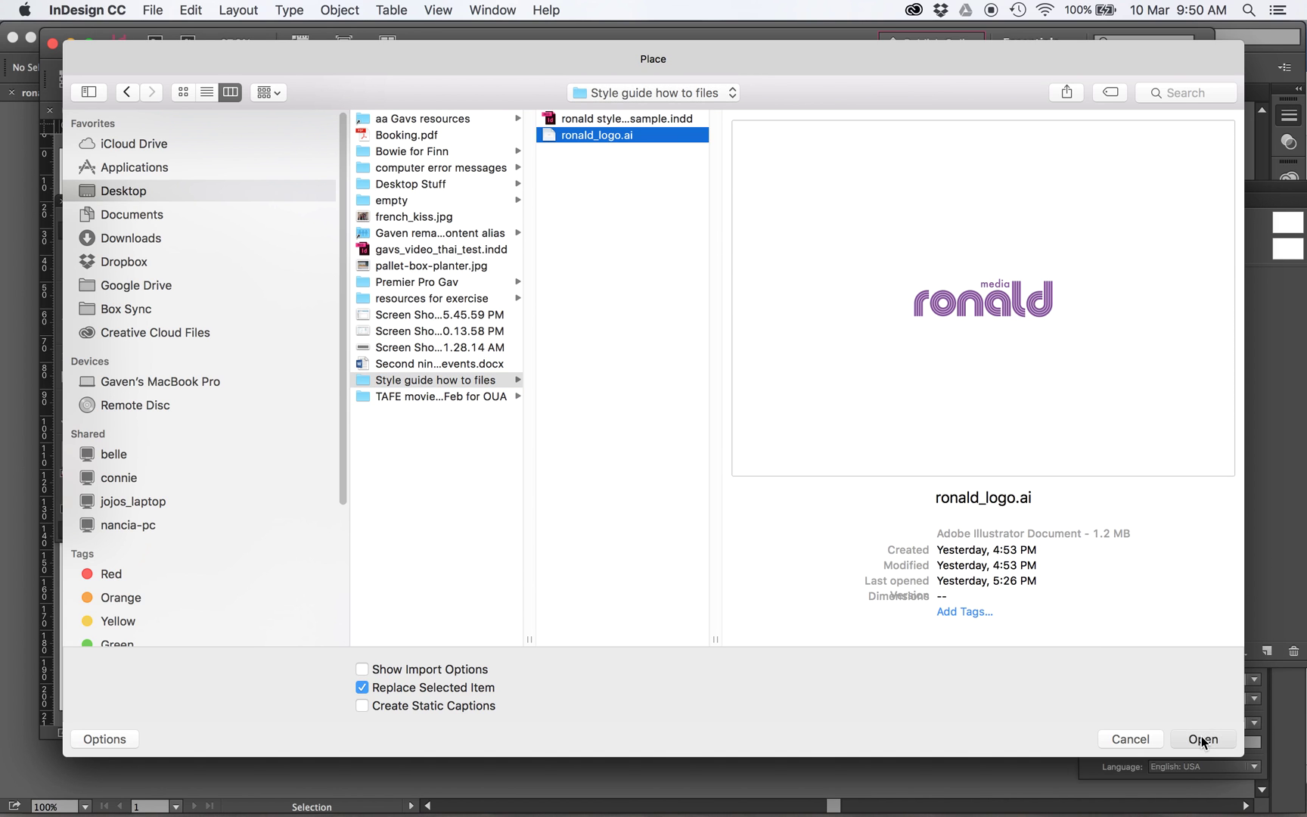
# Step: Place the logo in page 1's bottom-right margin corner at High Quality Display
pyautogui.moveTo(487, 462); pyautogui.dragTo(761, 625)
pyautogui.rightClick(758, 621)
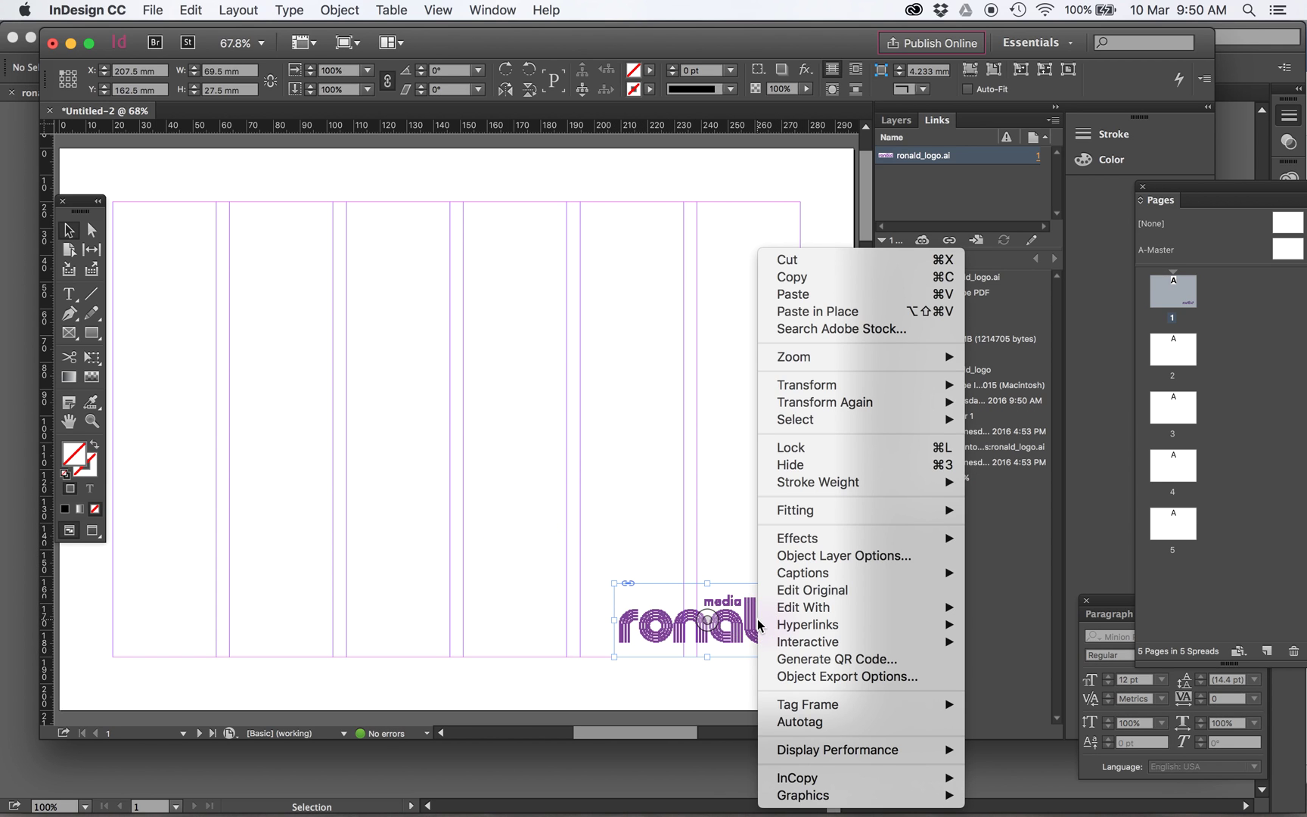
pyautogui.moveTo(904, 752)
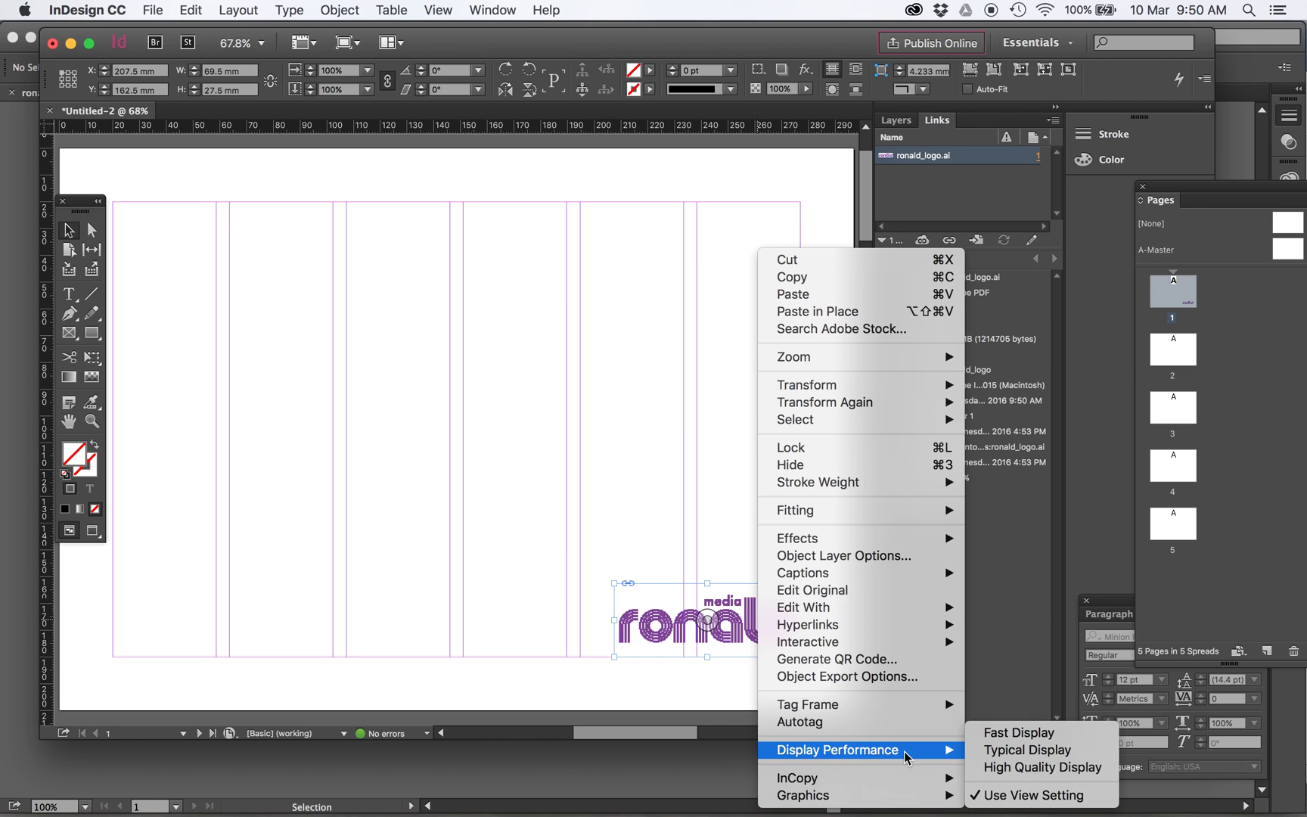
pyautogui.click(1052, 768)
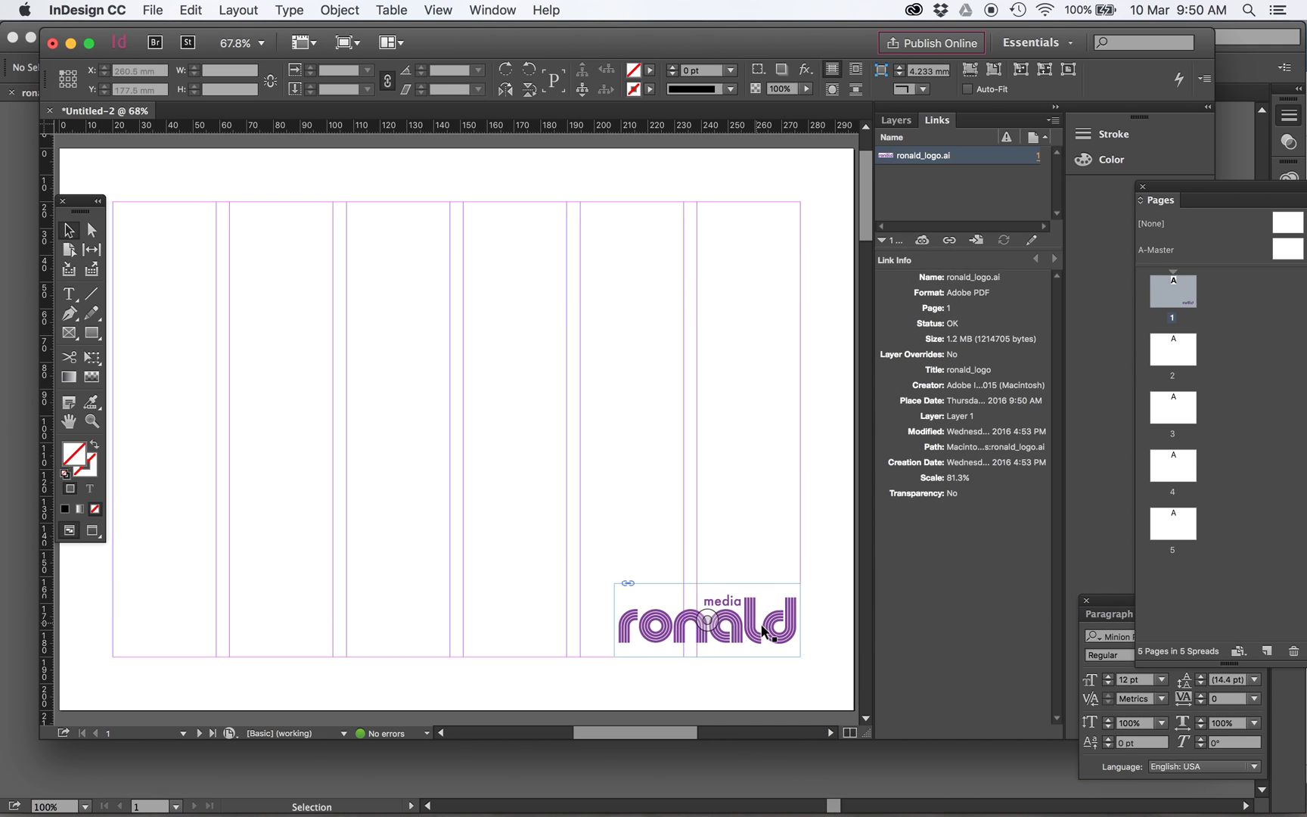
pyautogui.moveTo(775, 644); pyautogui.dragTo(779, 655)
pyautogui.click(768, 255)
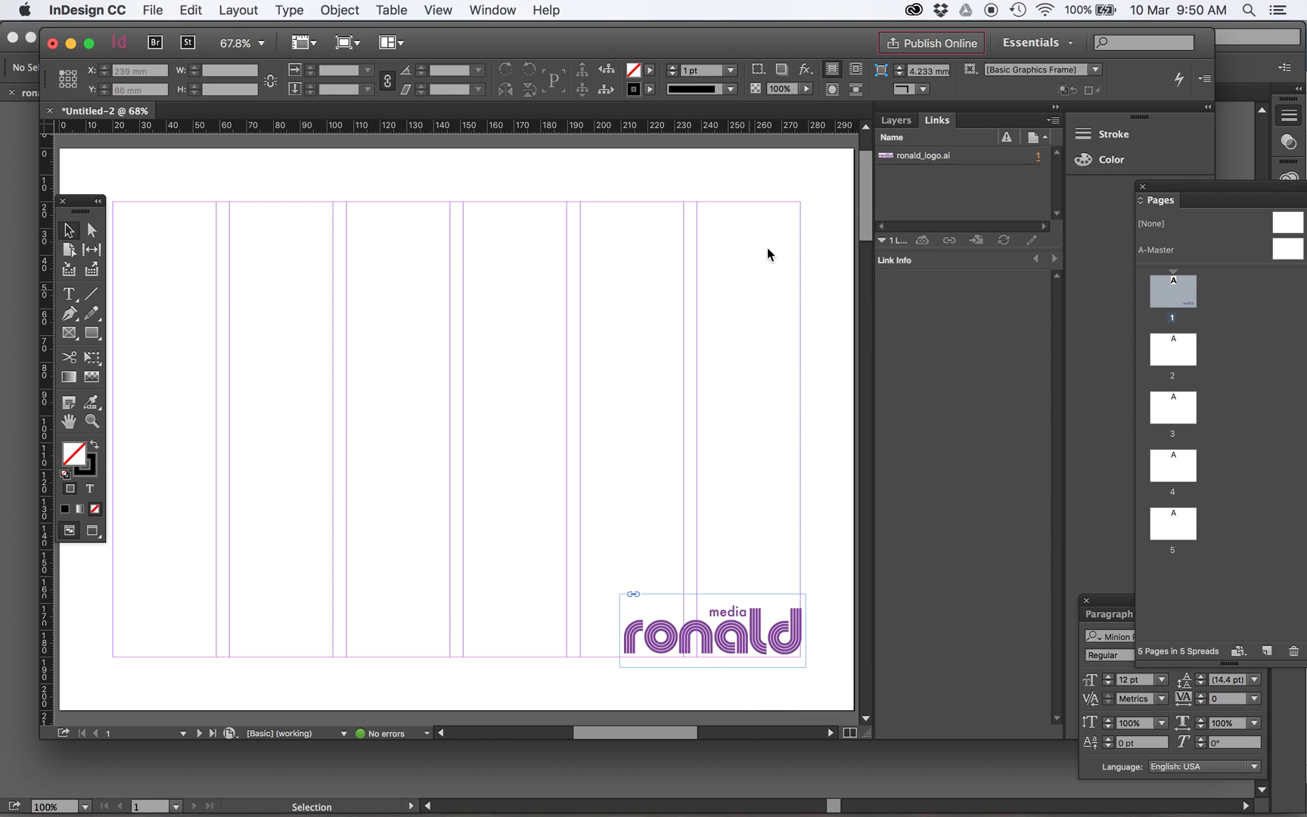
pyautogui.press('super+Tab')
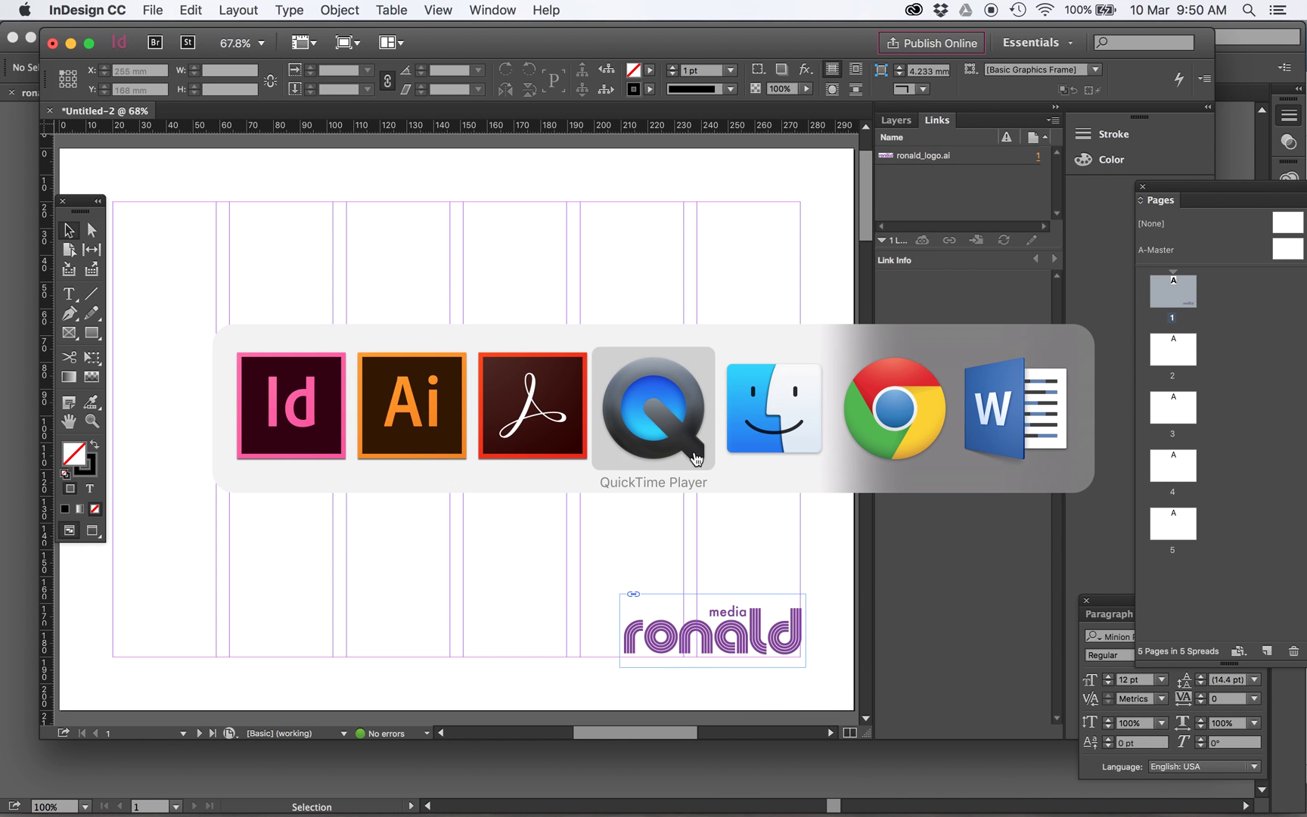
# Step: Copy the Minimum Size text through Example 25mm from page 3 of the Australia Day PDF, then return to InDesign
pyautogui.click(547, 416)
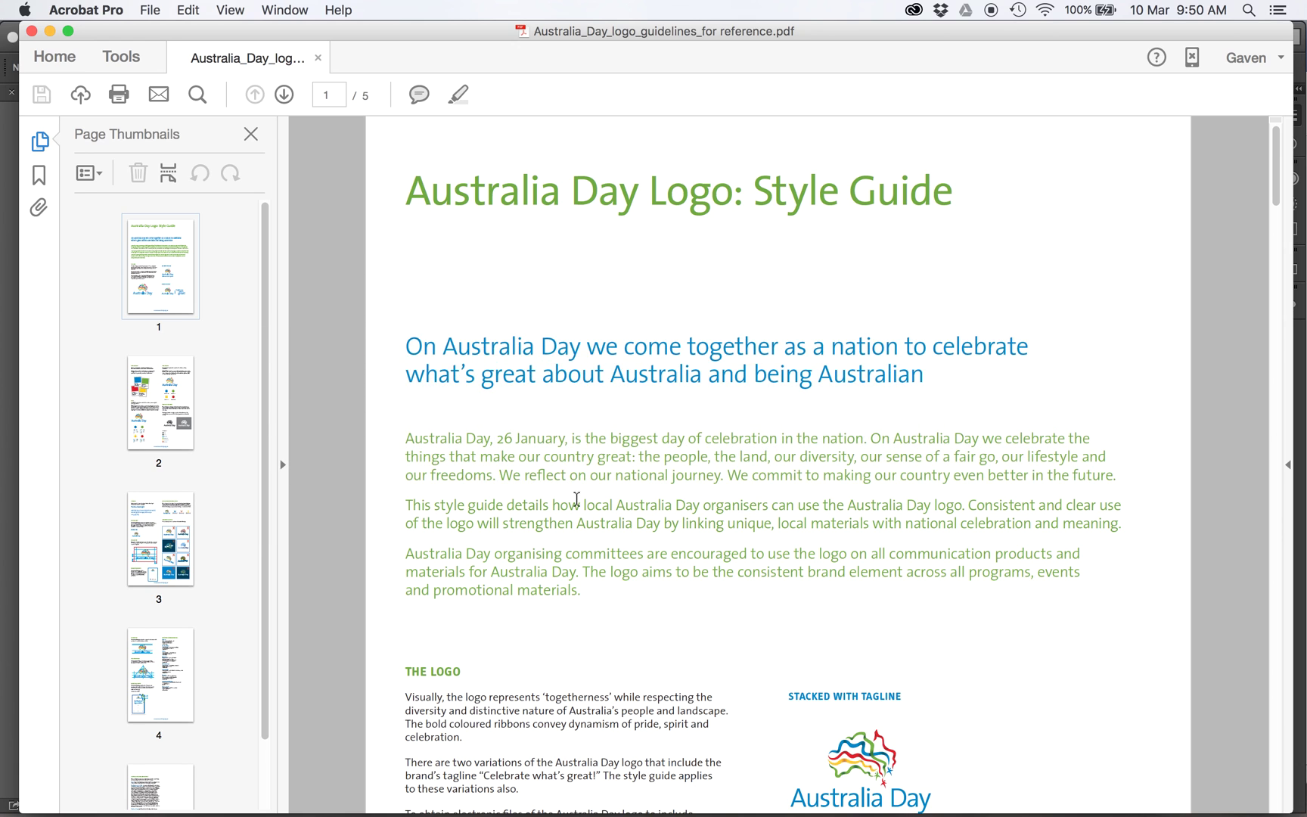
pyautogui.scroll(-15, 669, 569)
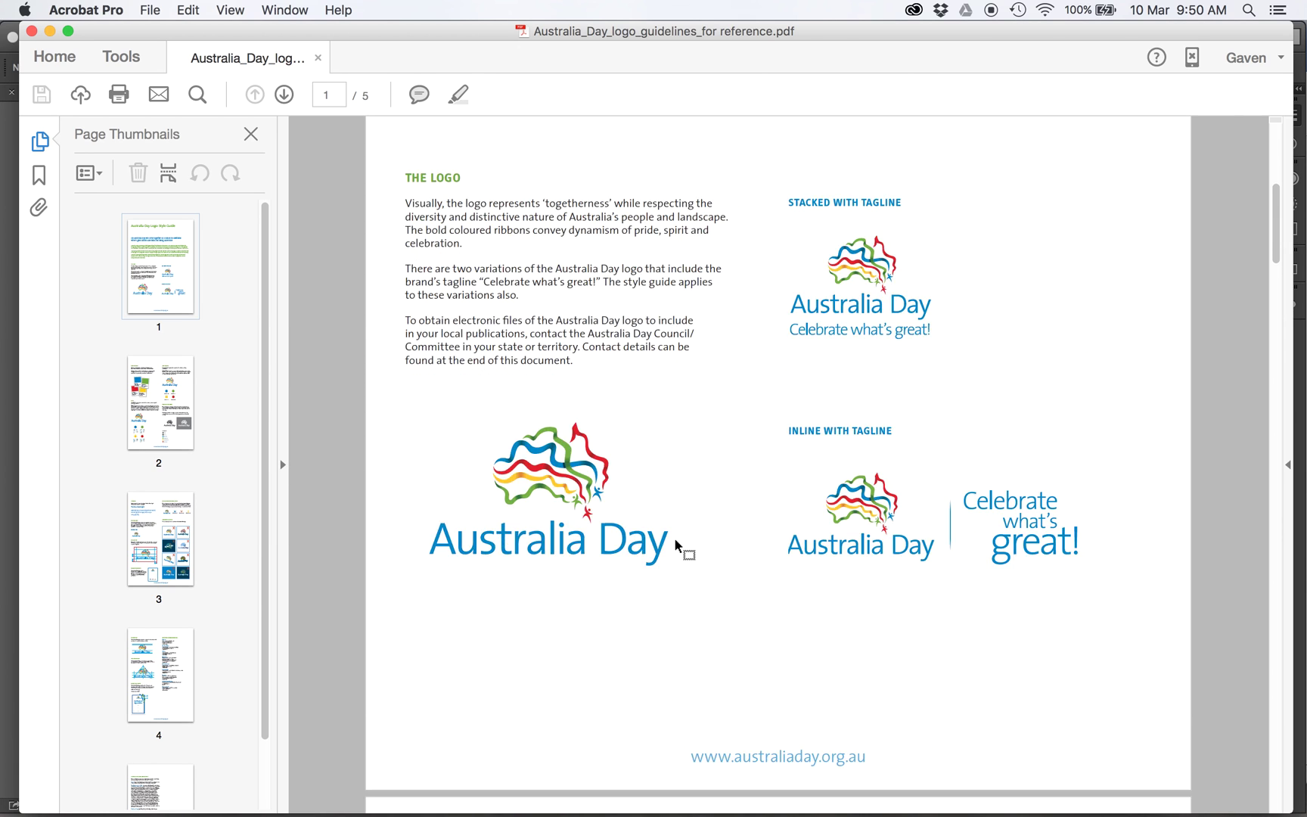
pyautogui.scroll(-10, 685, 546)
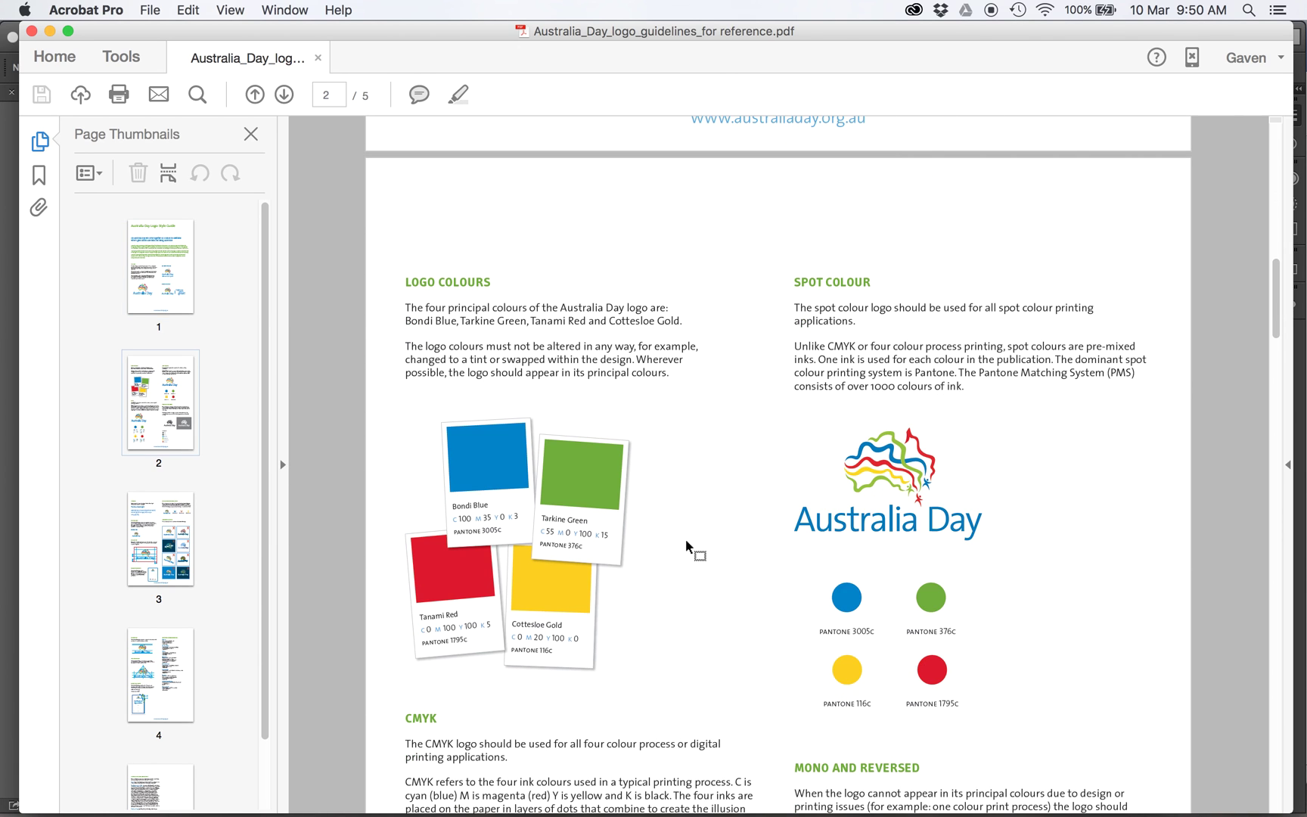
pyautogui.scroll(-2, 622, 522)
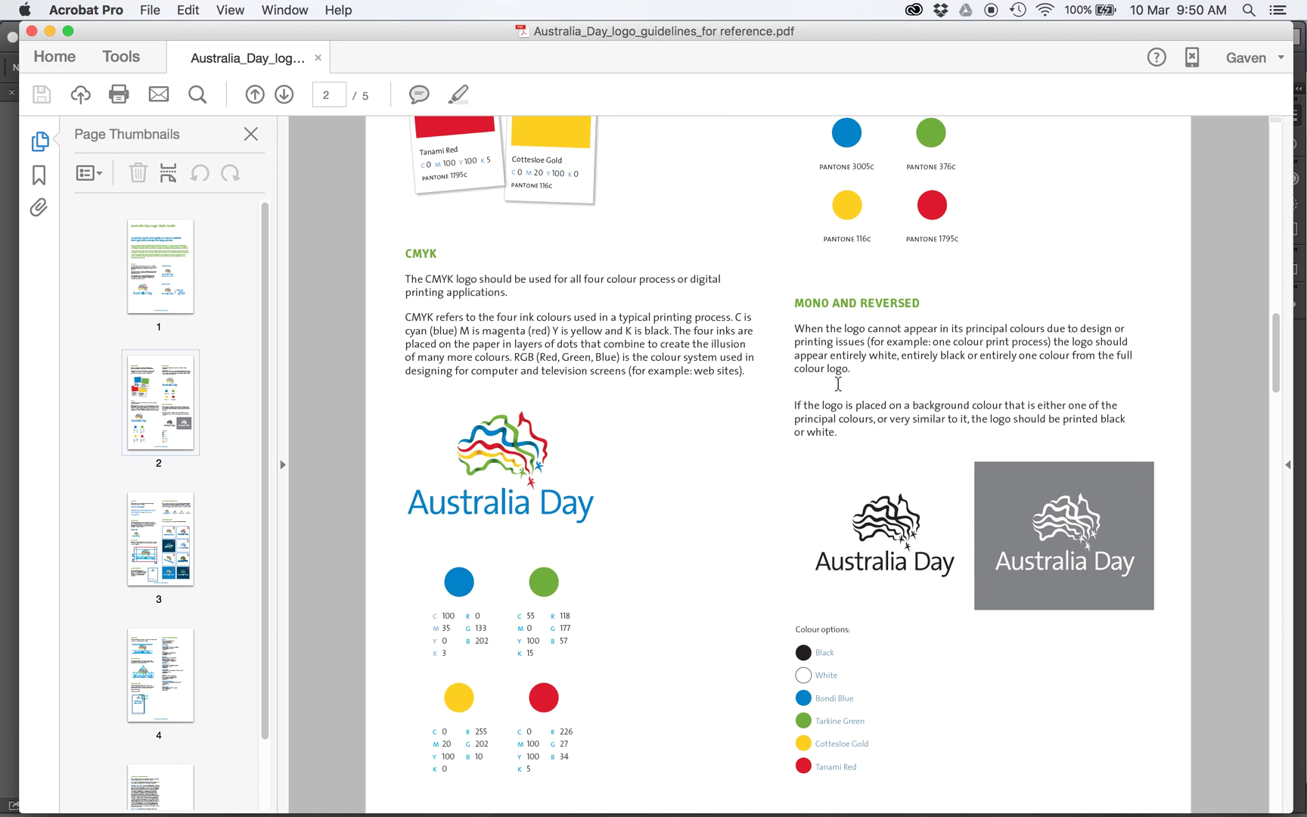
pyautogui.scroll(-20, 805, 488)
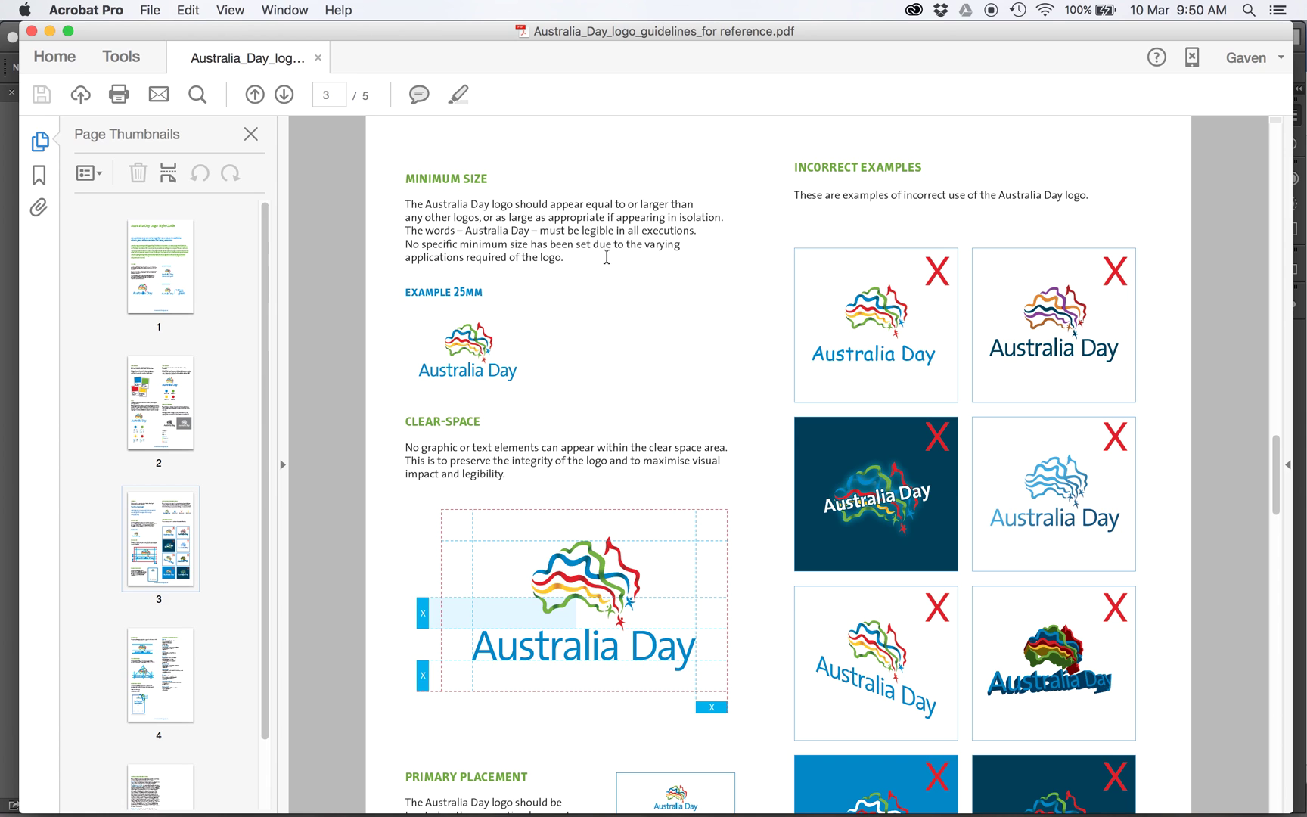
pyautogui.moveTo(587, 261); pyautogui.dragTo(498, 293)
pyautogui.click(503, 230)
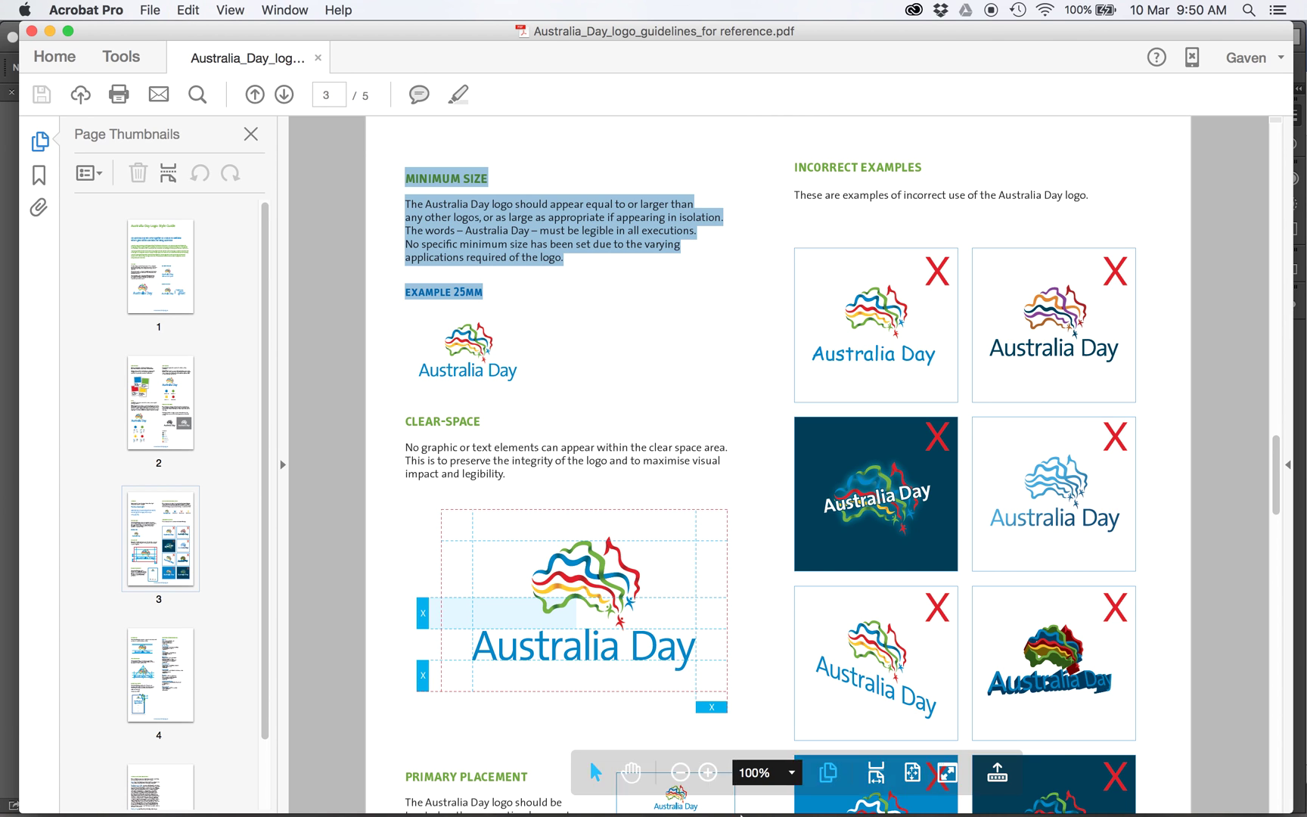
pyautogui.moveTo(696, 814)
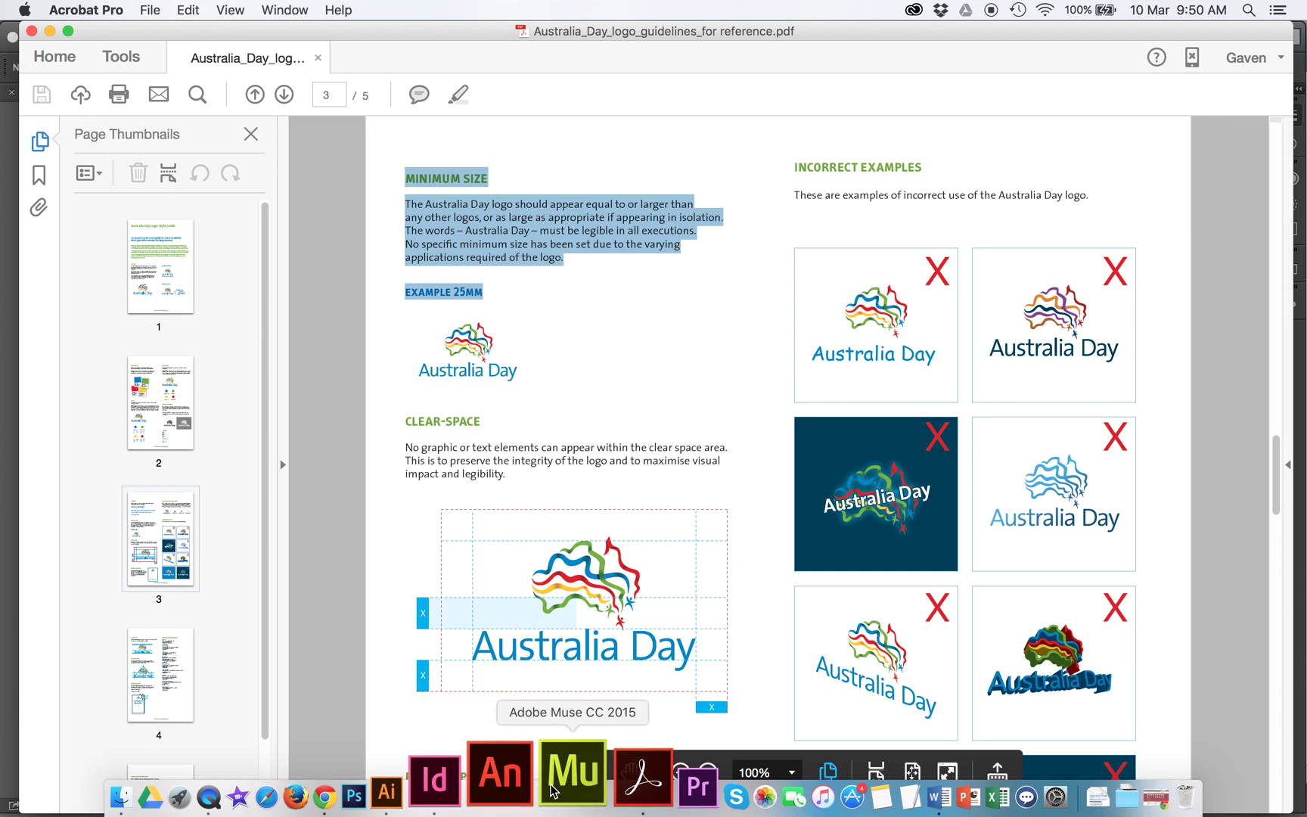
pyautogui.click(516, 772)
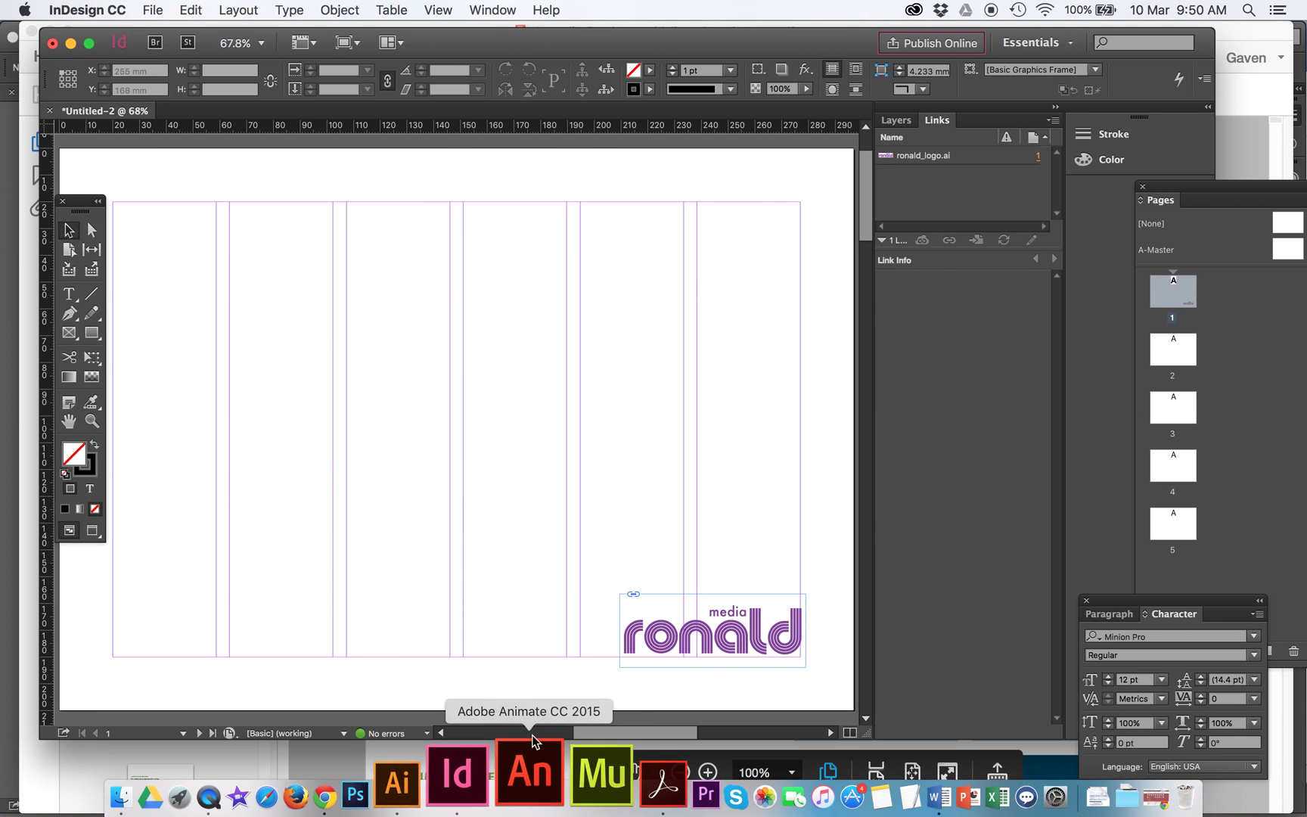
# Step: Draw a text frame from the top-left margin corner and paste the copied Australia Day text into it
pyautogui.click(68, 293)
pyautogui.moveTo(230, 203); pyautogui.dragTo(450, 450)
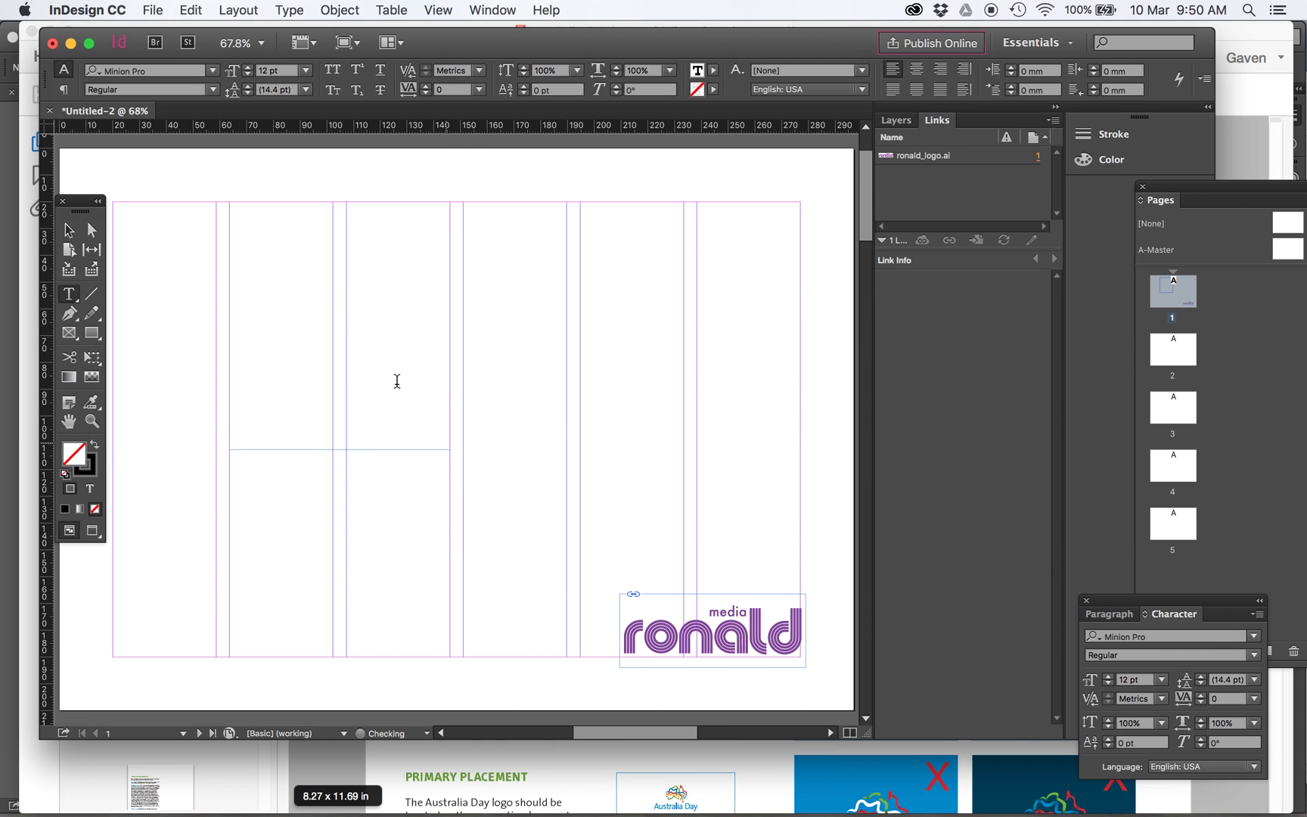
pyautogui.click(188, 9)
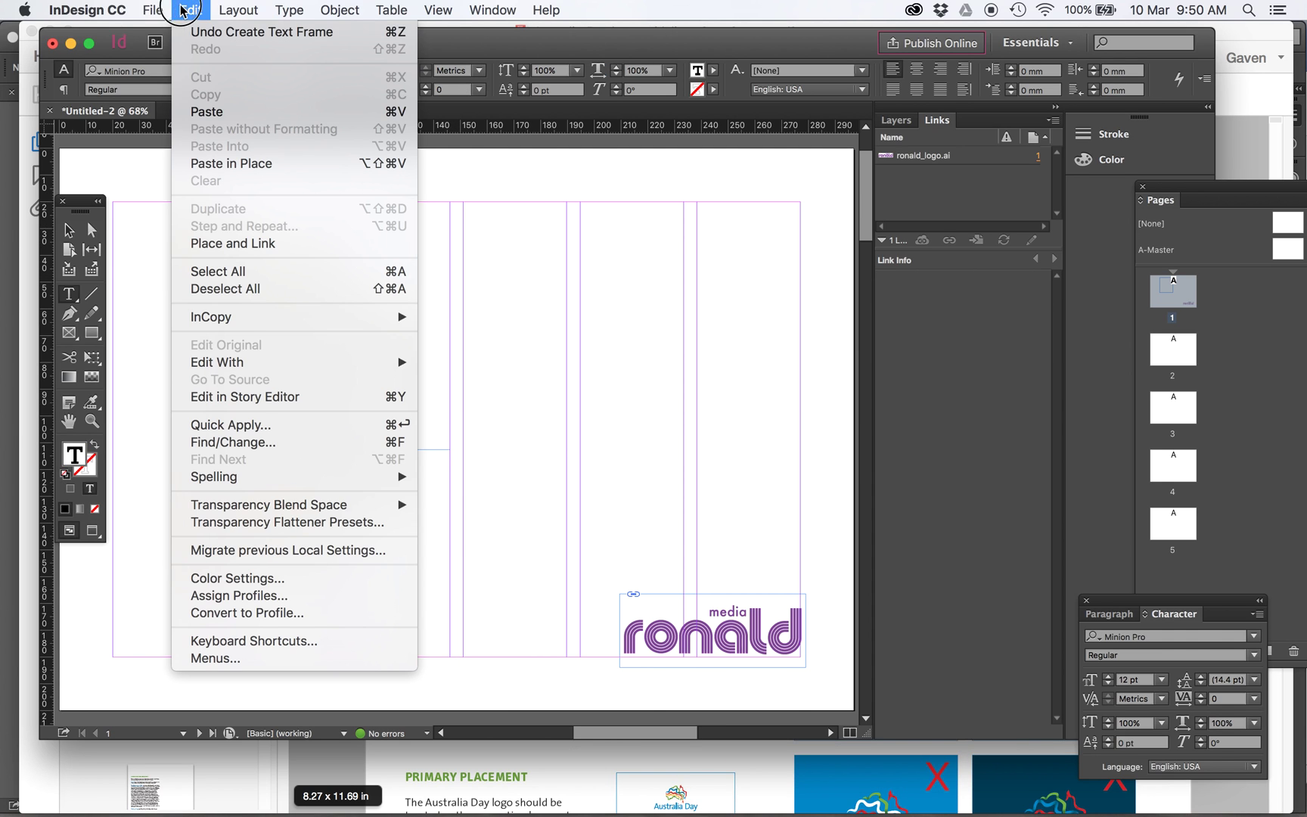
pyautogui.click(244, 114)
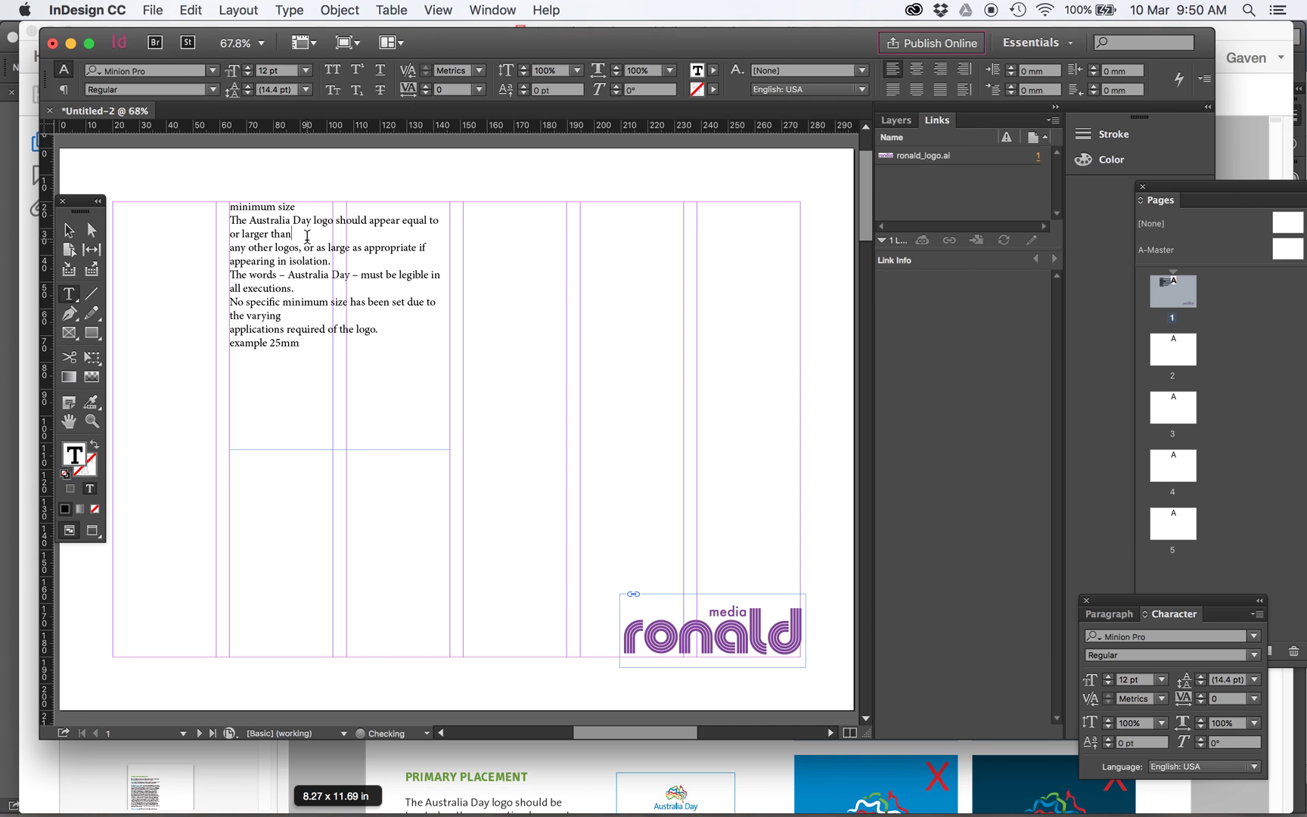
# Step: Set all the pasted text in Helvetica Light
pyautogui.press('super+a')
pyautogui.click(155, 70)
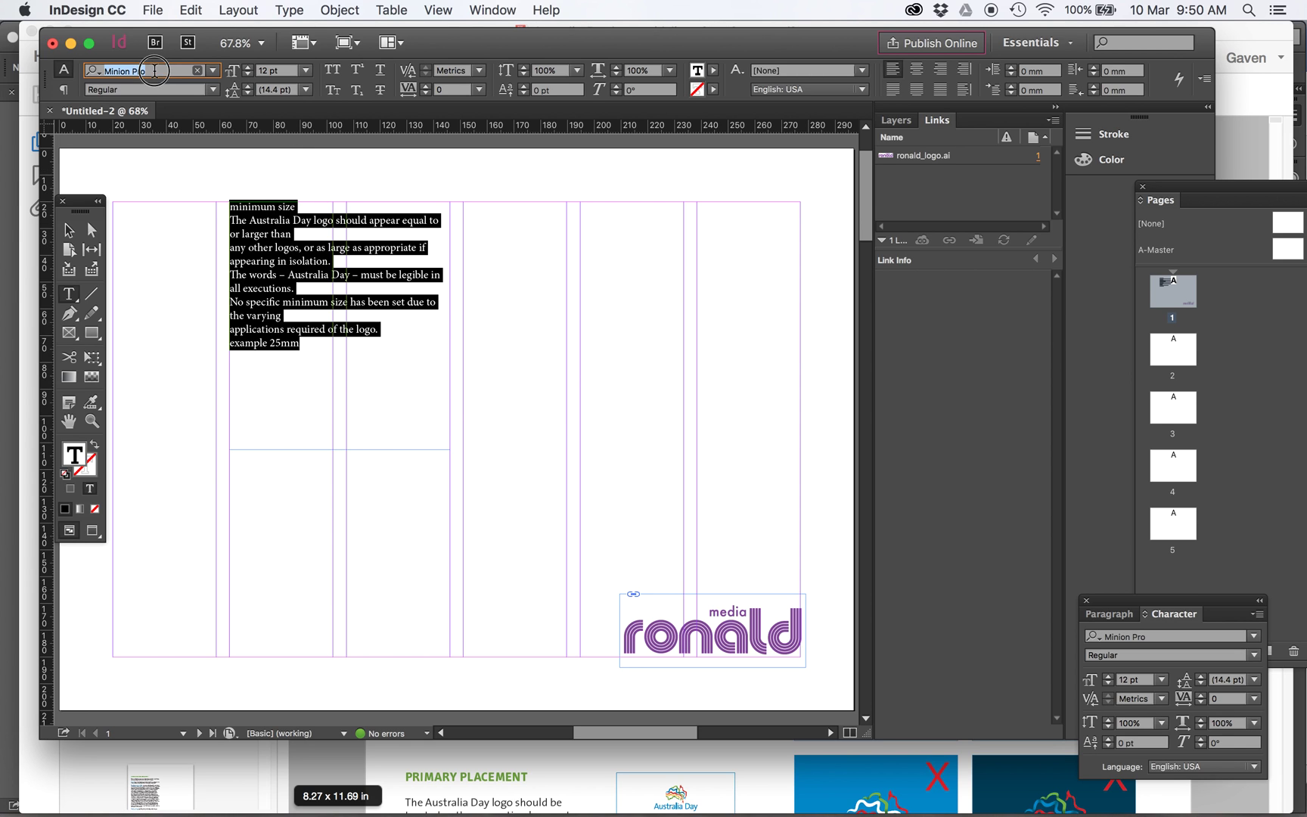
pyautogui.write('HELV')
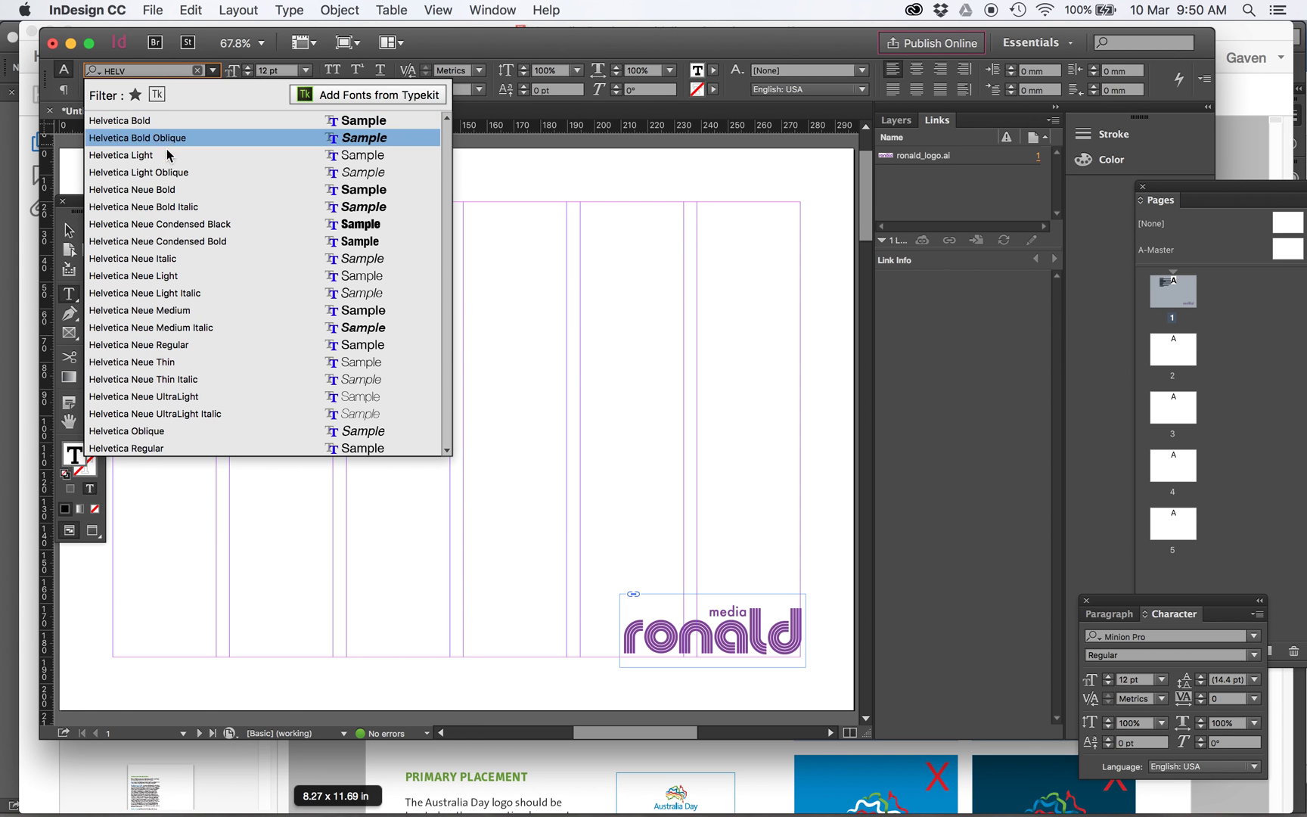
pyautogui.click(174, 172)
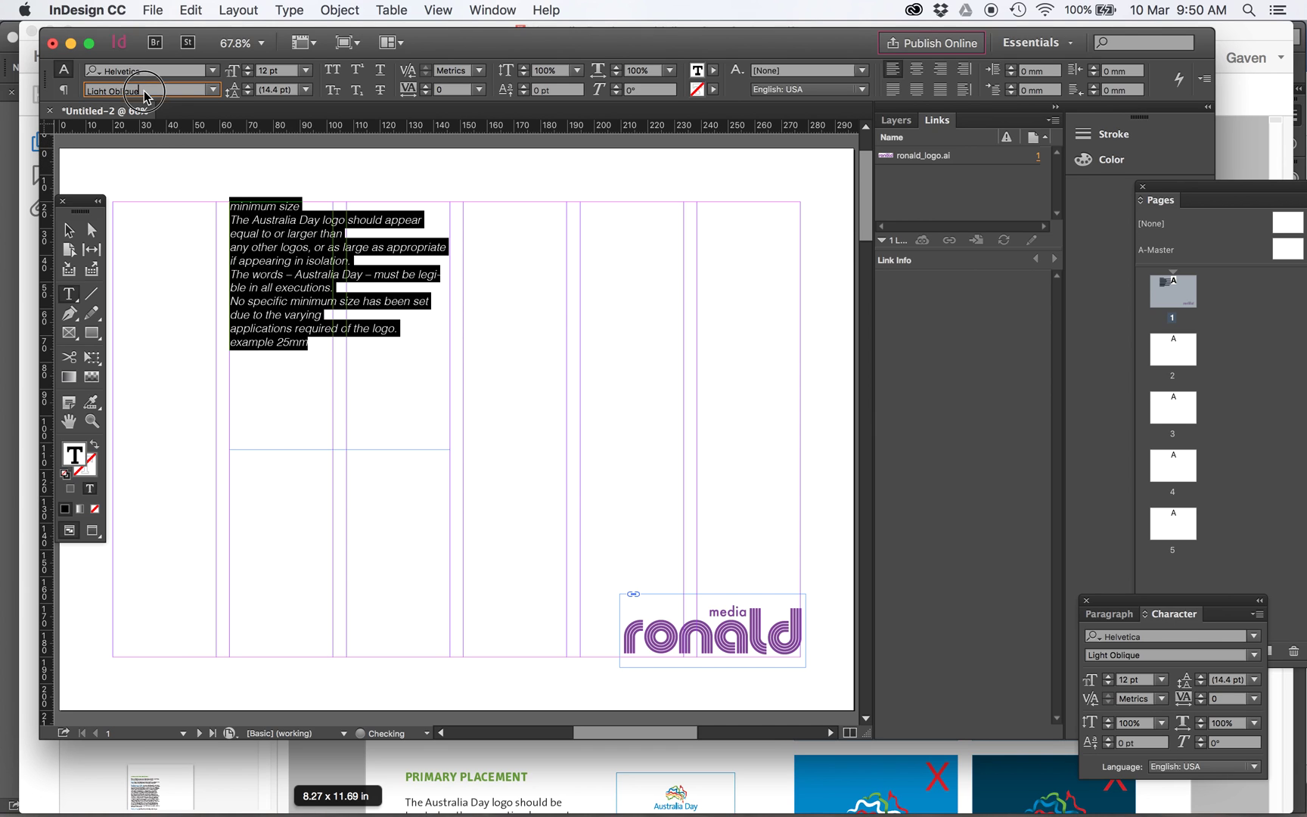
pyautogui.click(209, 88)
pyautogui.click(157, 106)
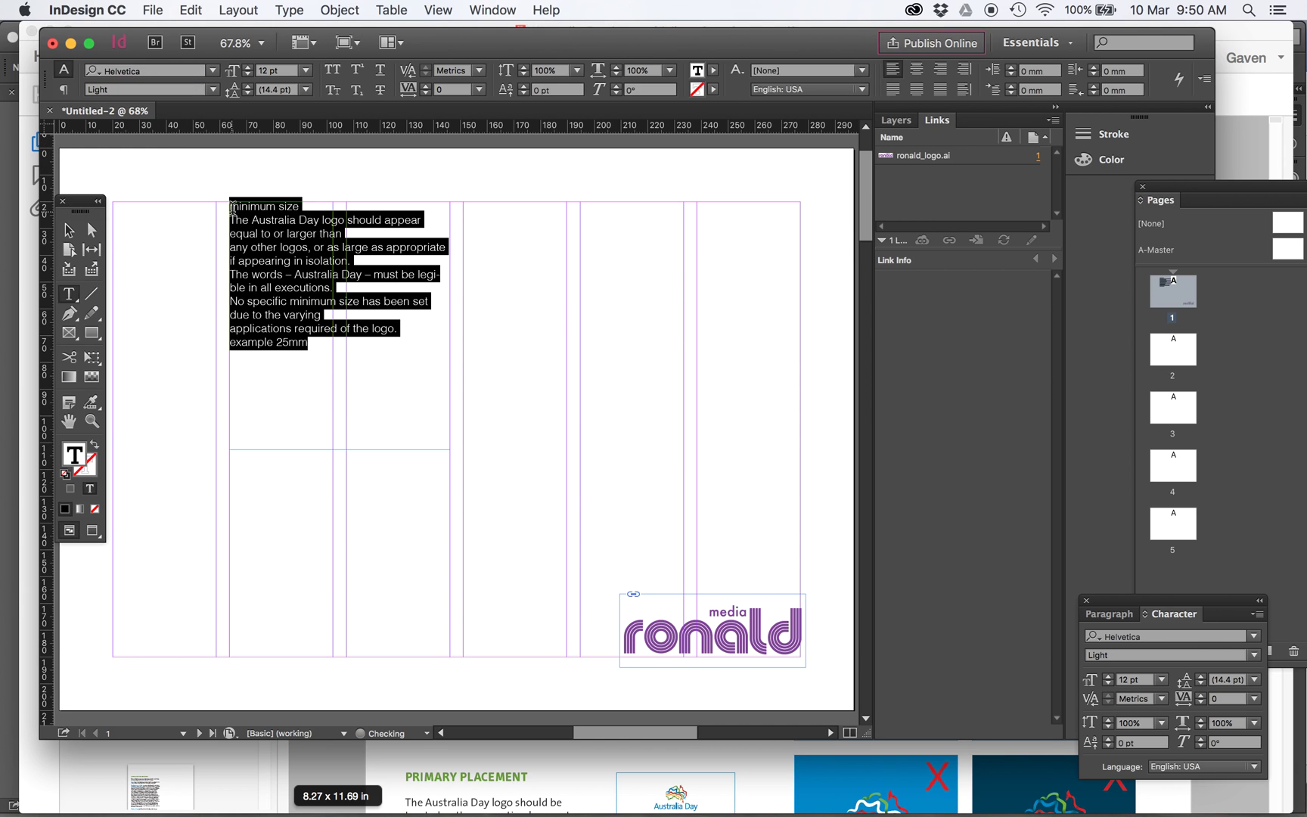
# Step: Make the heading 20 pt Helvetica Bold, retype its first letter, and add space after it
pyautogui.click(240, 209)
pyautogui.tripleClick(250, 199)
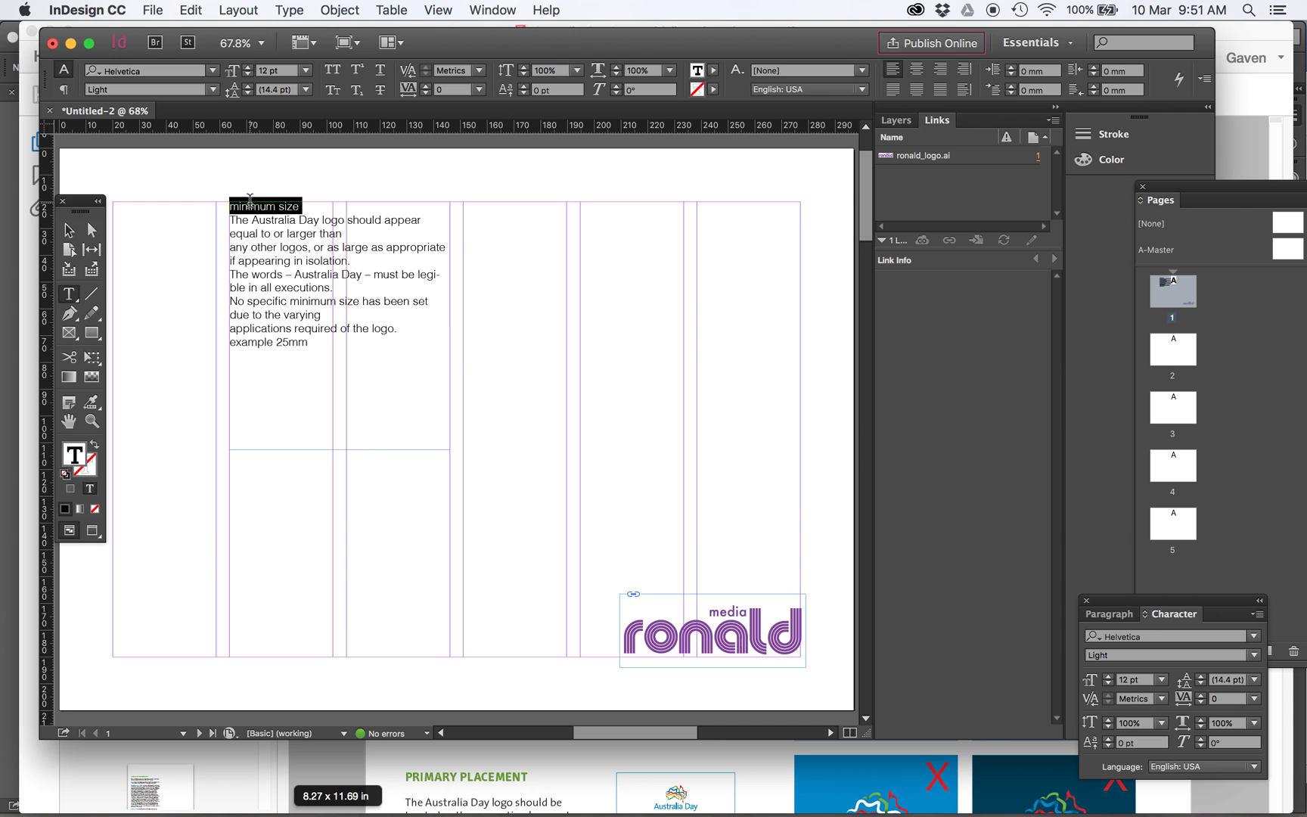
pyautogui.press('super+shift+period')
pyautogui.press('super+shift+period')
pyautogui.press('super+shift+period')
pyautogui.press('super+shift+period')
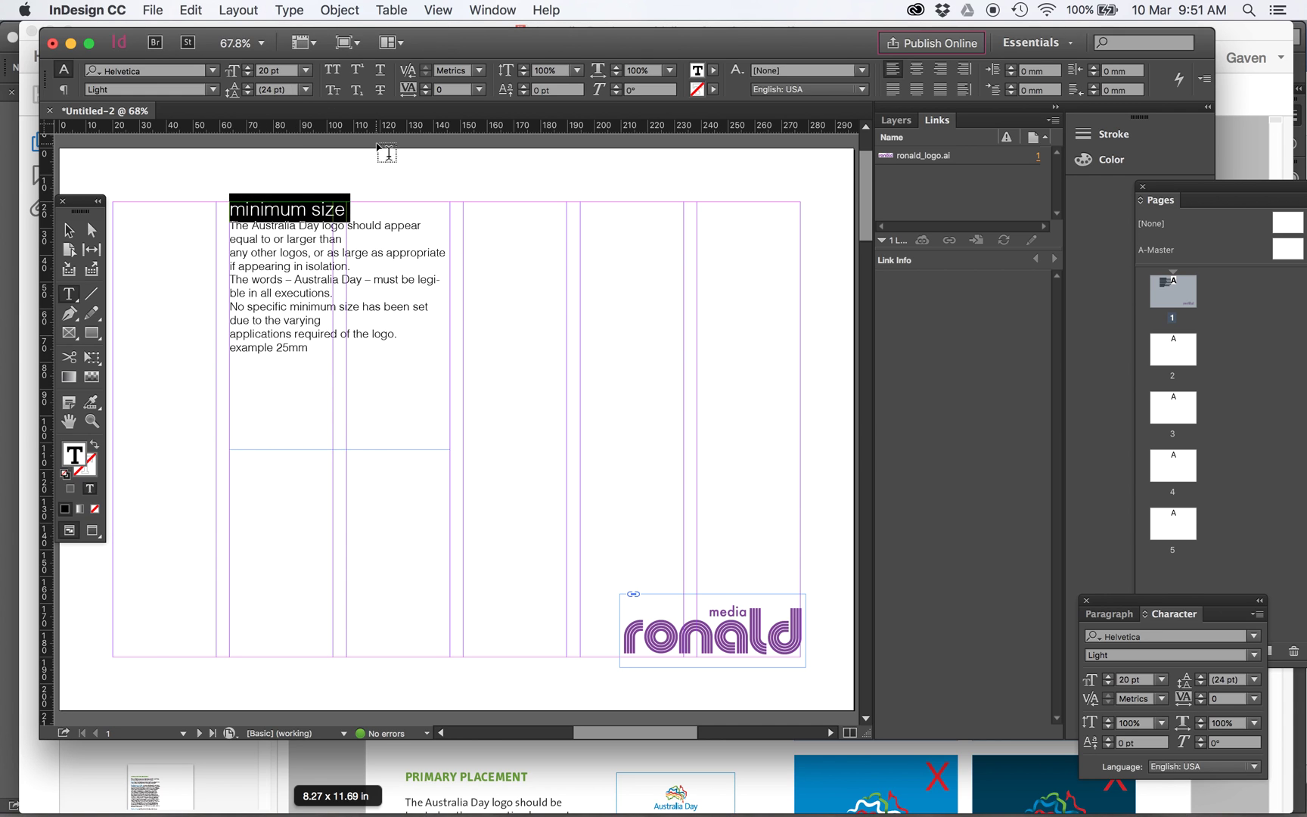
pyautogui.click(211, 89)
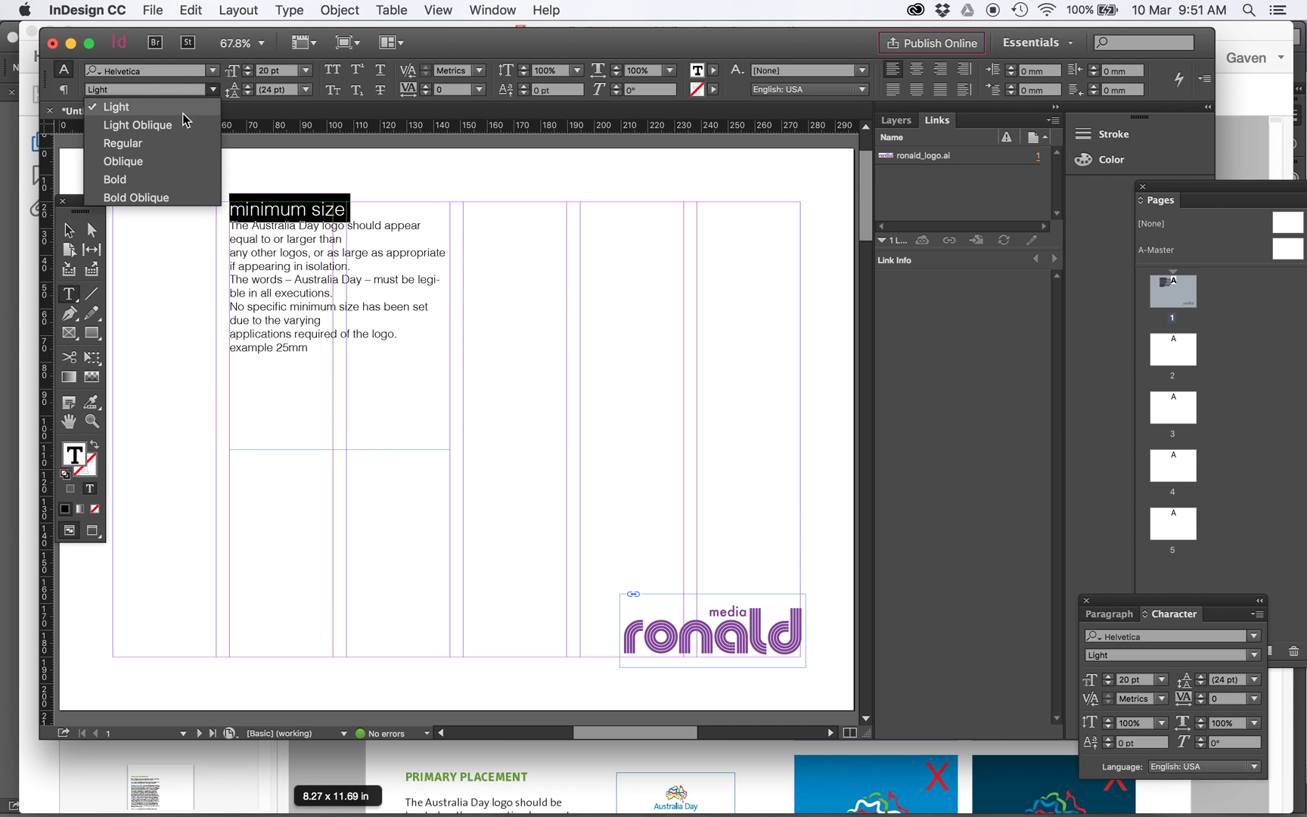
pyautogui.click(134, 179)
pyautogui.click(233, 210)
pyautogui.moveTo(231, 211); pyautogui.dragTo(239, 218)
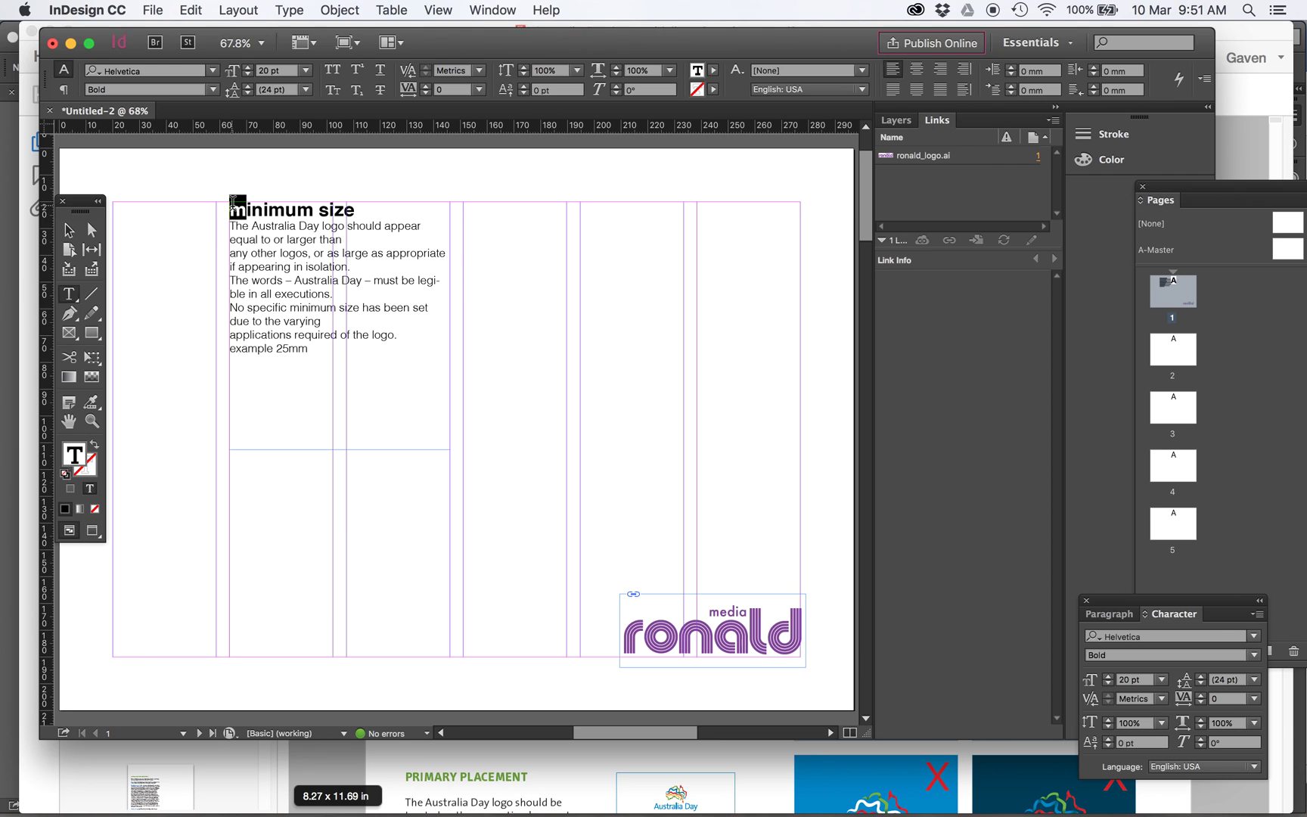
pyautogui.write('B')
pyautogui.click(283, 212)
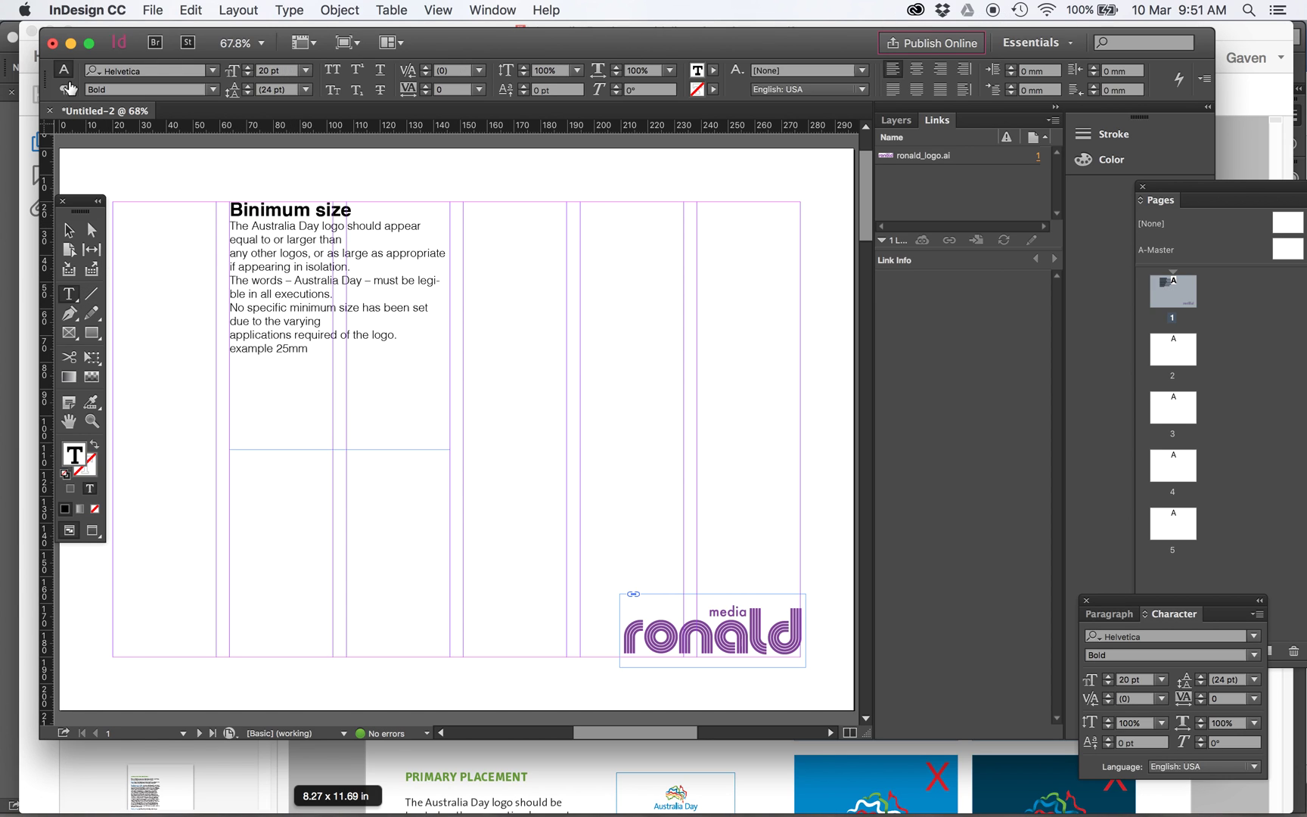
pyautogui.click(65, 89)
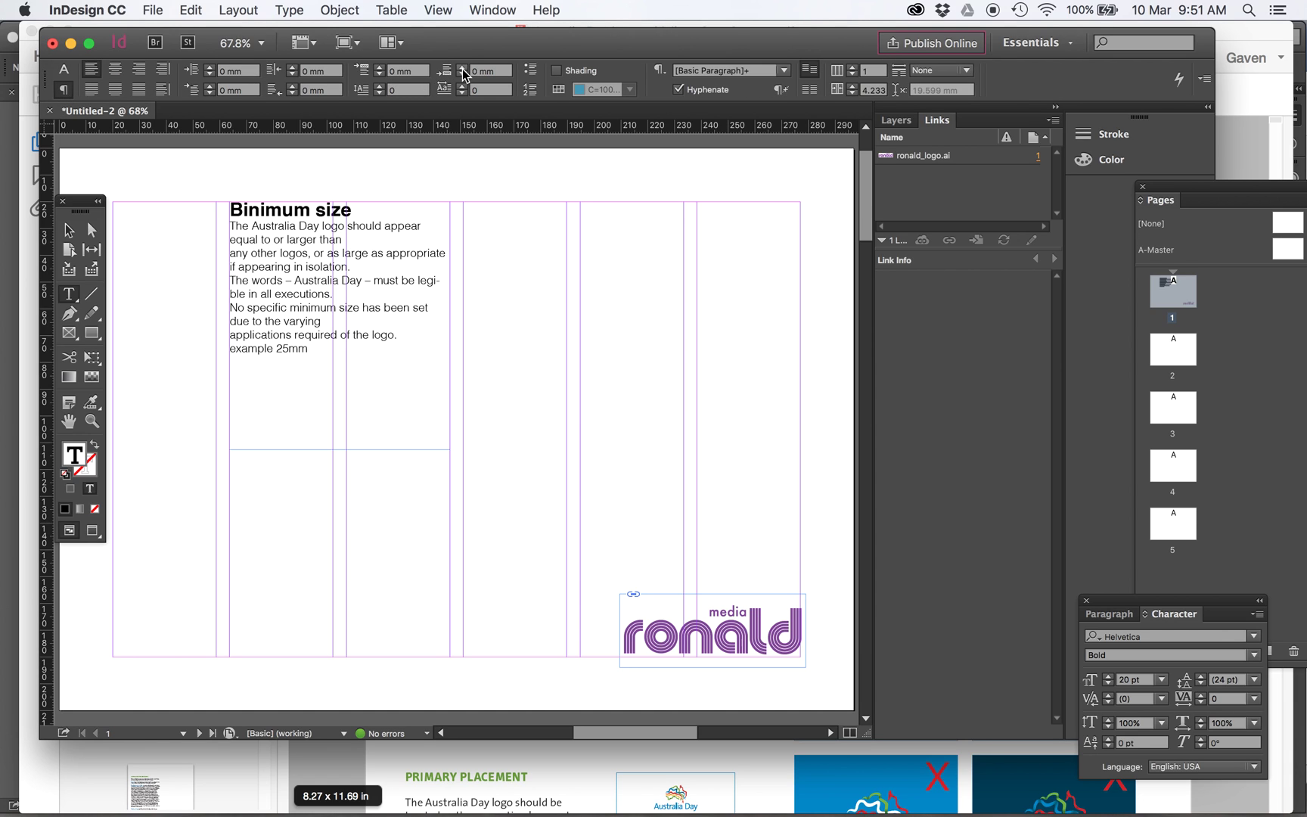
pyautogui.click(462, 67)
# Step: With hidden characters shown, remove the stray line breaks after 'than', 'varying' and 'logo.'
pyautogui.click(354, 248)
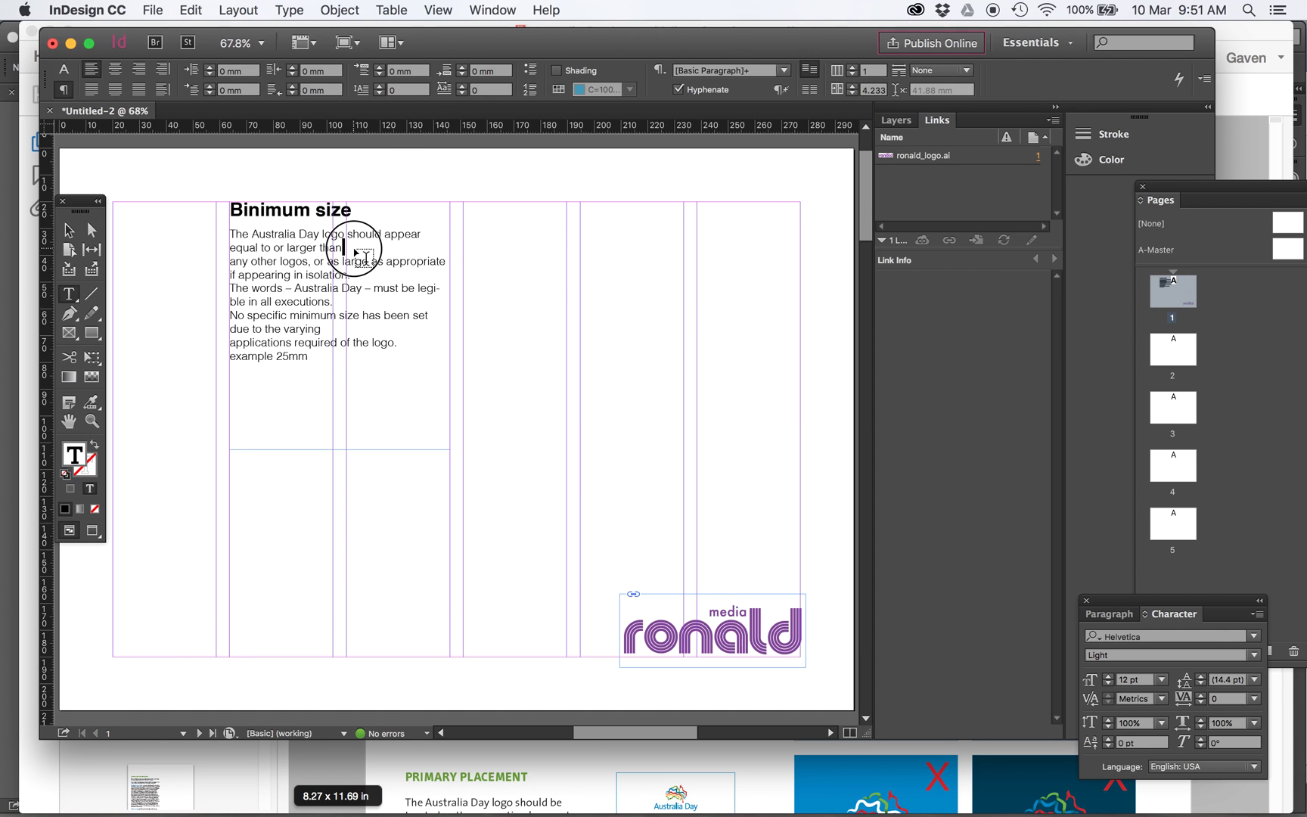
pyautogui.press('Delete')
pyautogui.click(282, 9)
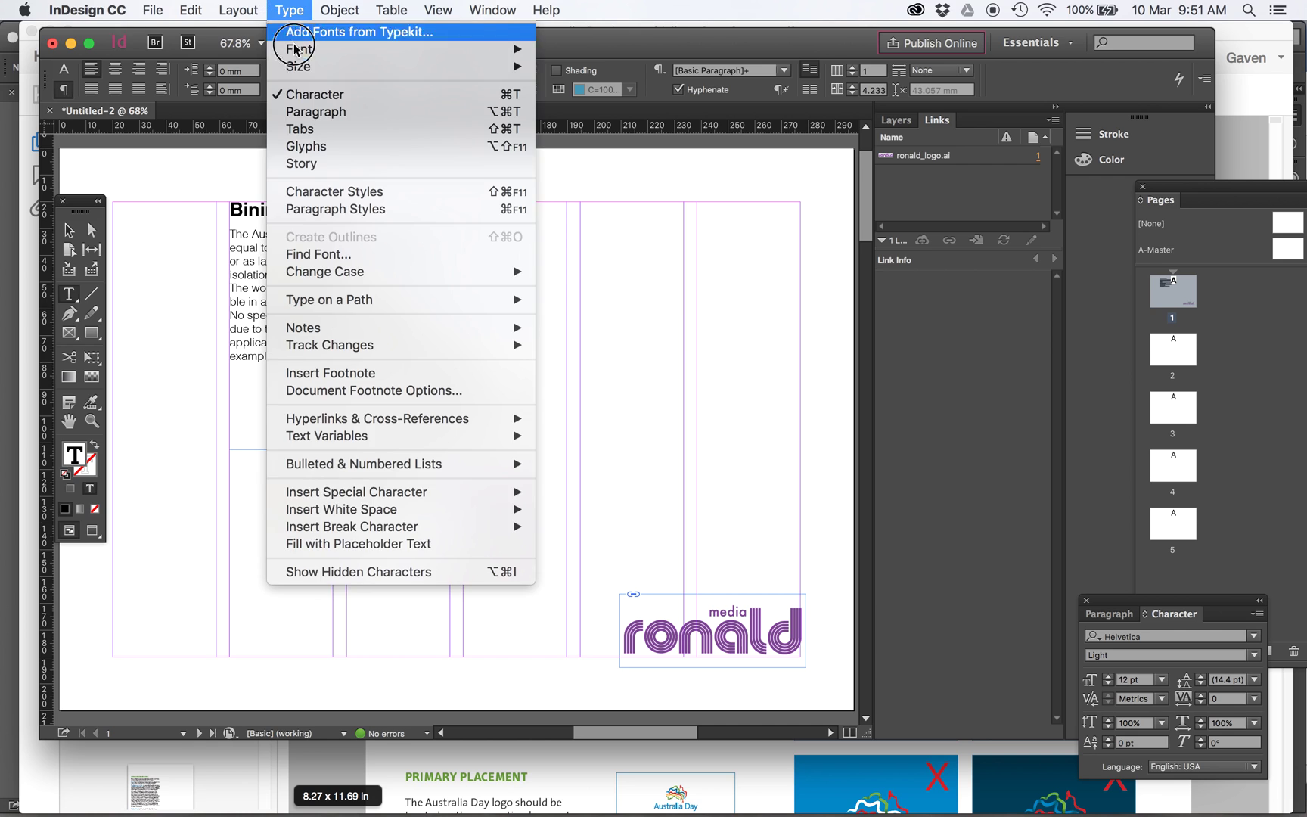
pyautogui.click(344, 572)
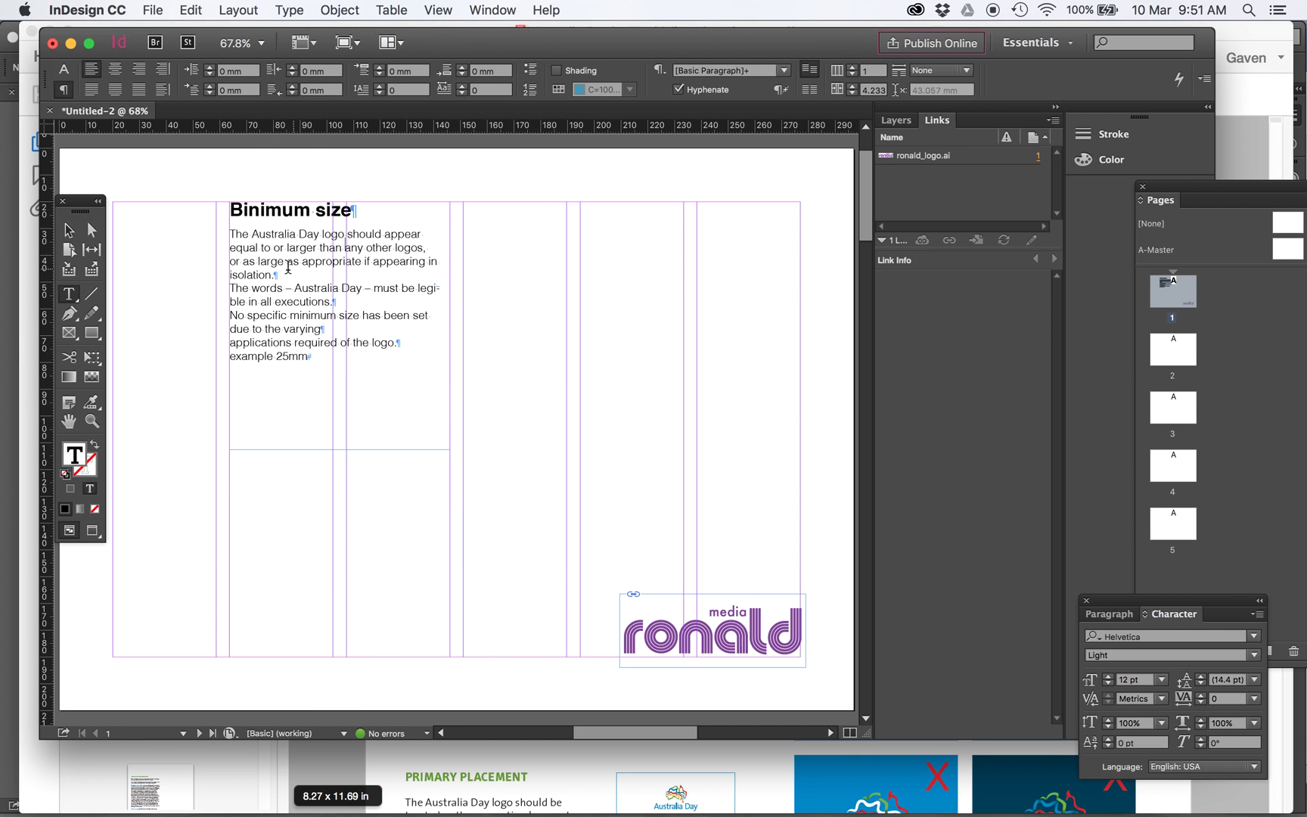
pyautogui.click(345, 301)
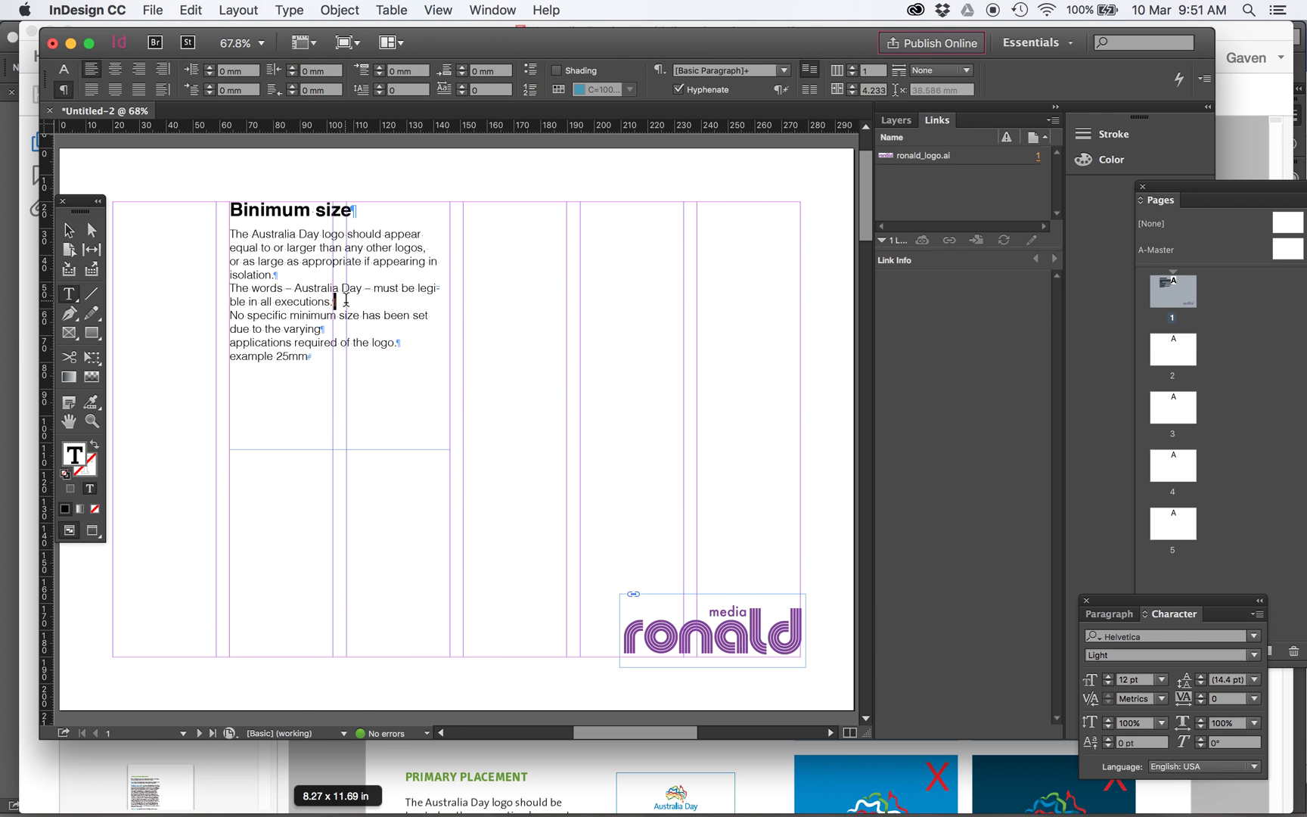
pyautogui.press('Delete')
pyautogui.click(317, 338)
pyautogui.press('Delete')
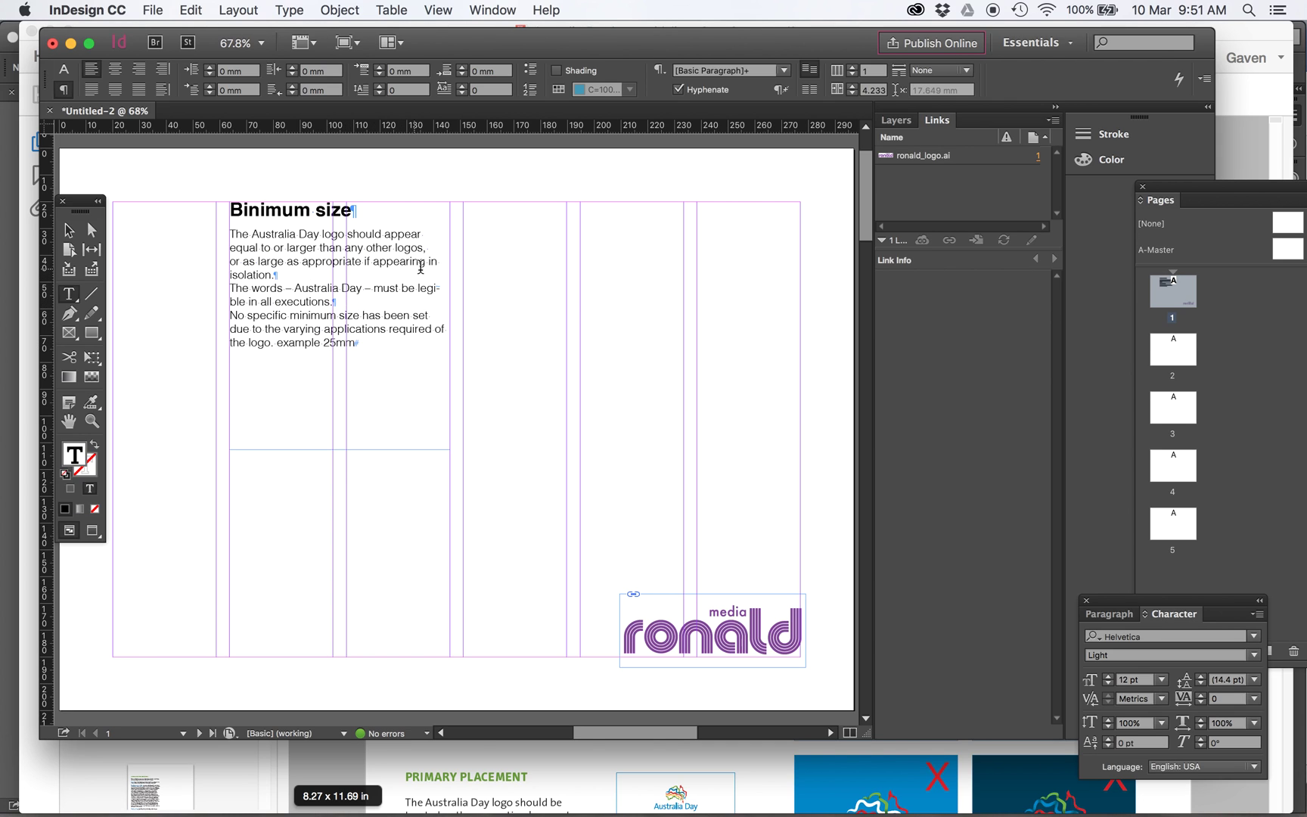
# Step: Give the body paragraphs 2 mm space after and preview the page
pyautogui.moveTo(279, 234); pyautogui.dragTo(360, 358)
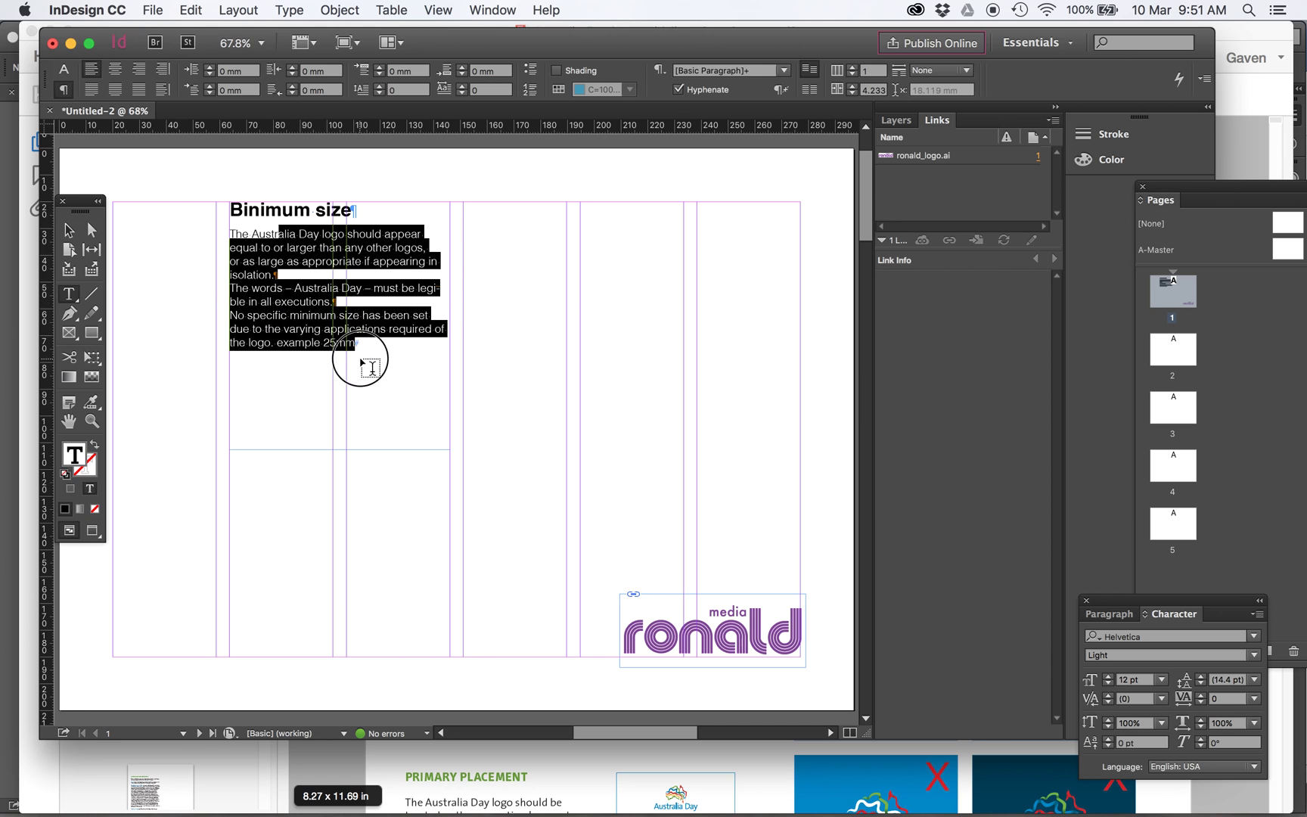
pyautogui.click(462, 67)
pyautogui.click(461, 67)
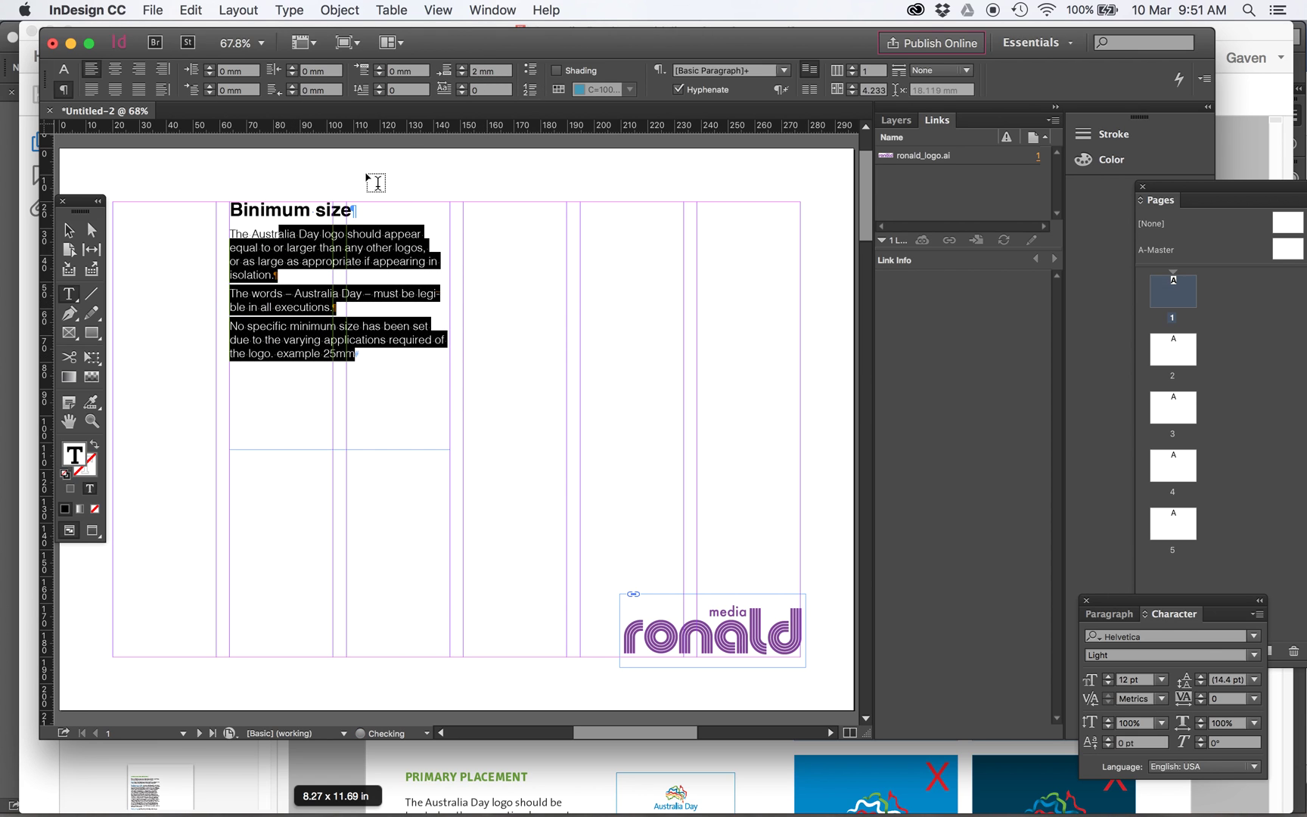
pyautogui.click(306, 286)
pyautogui.click(66, 227)
pyautogui.click(132, 170)
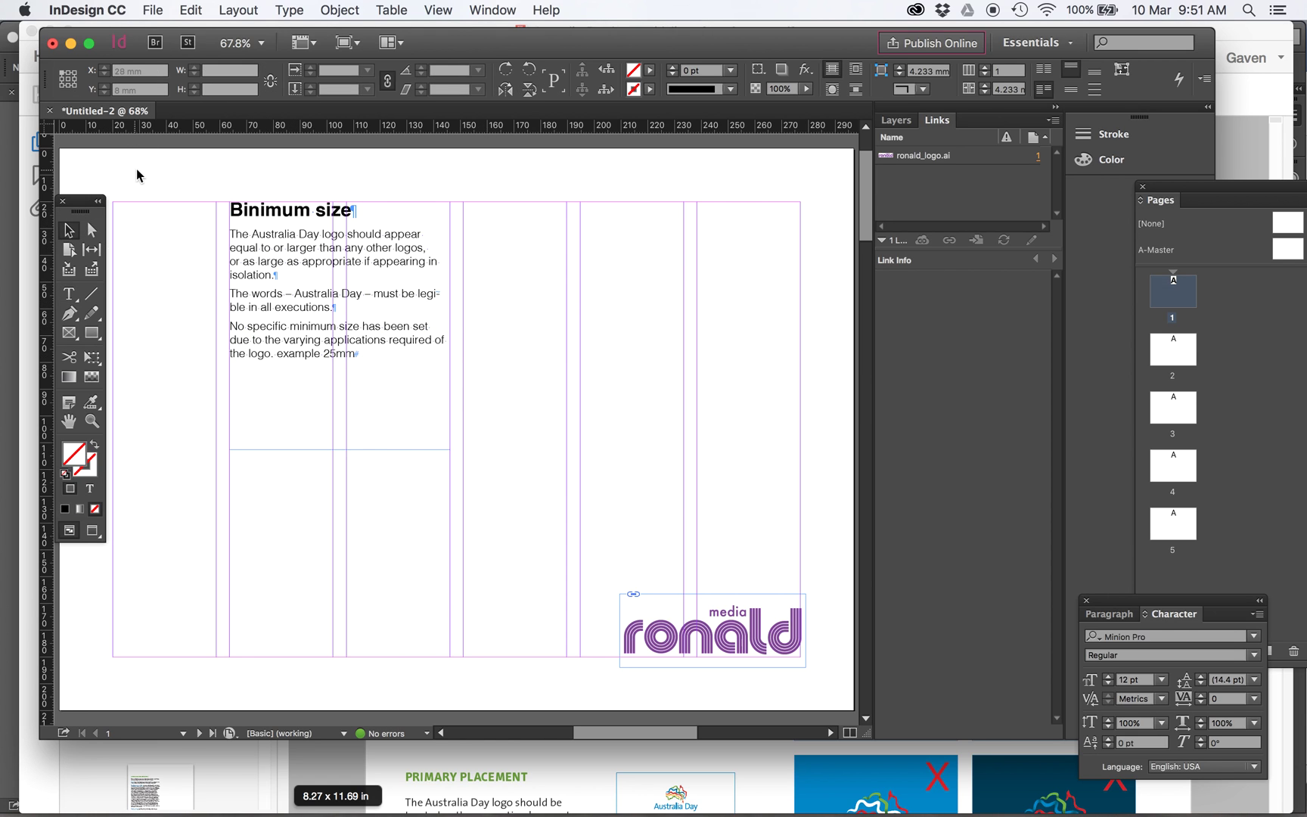
pyautogui.press('w')
# Step: Replace the heading's B with M so it reads 'Minimum size'
pyautogui.doubleClick(281, 213)
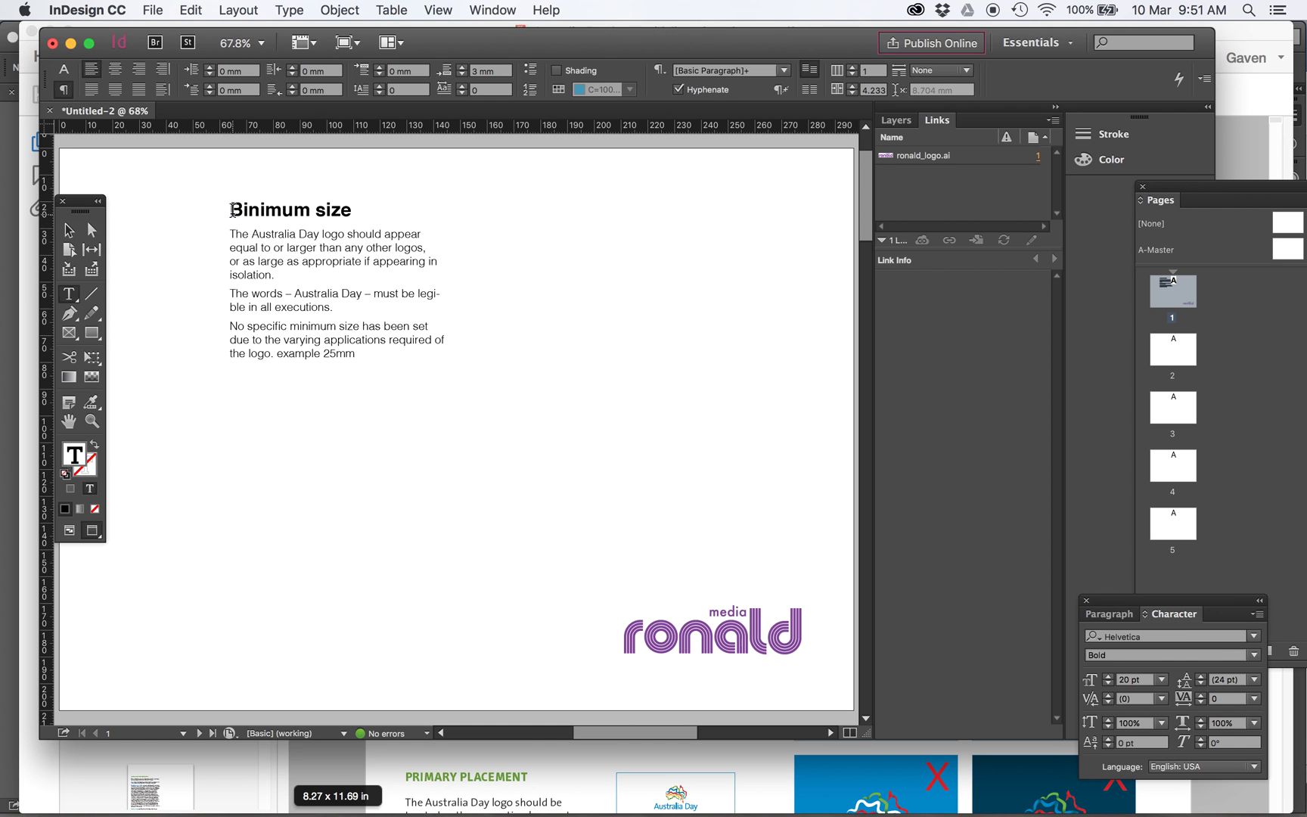
pyautogui.moveTo(244, 209); pyautogui.dragTo(228, 204)
pyautogui.write('M')
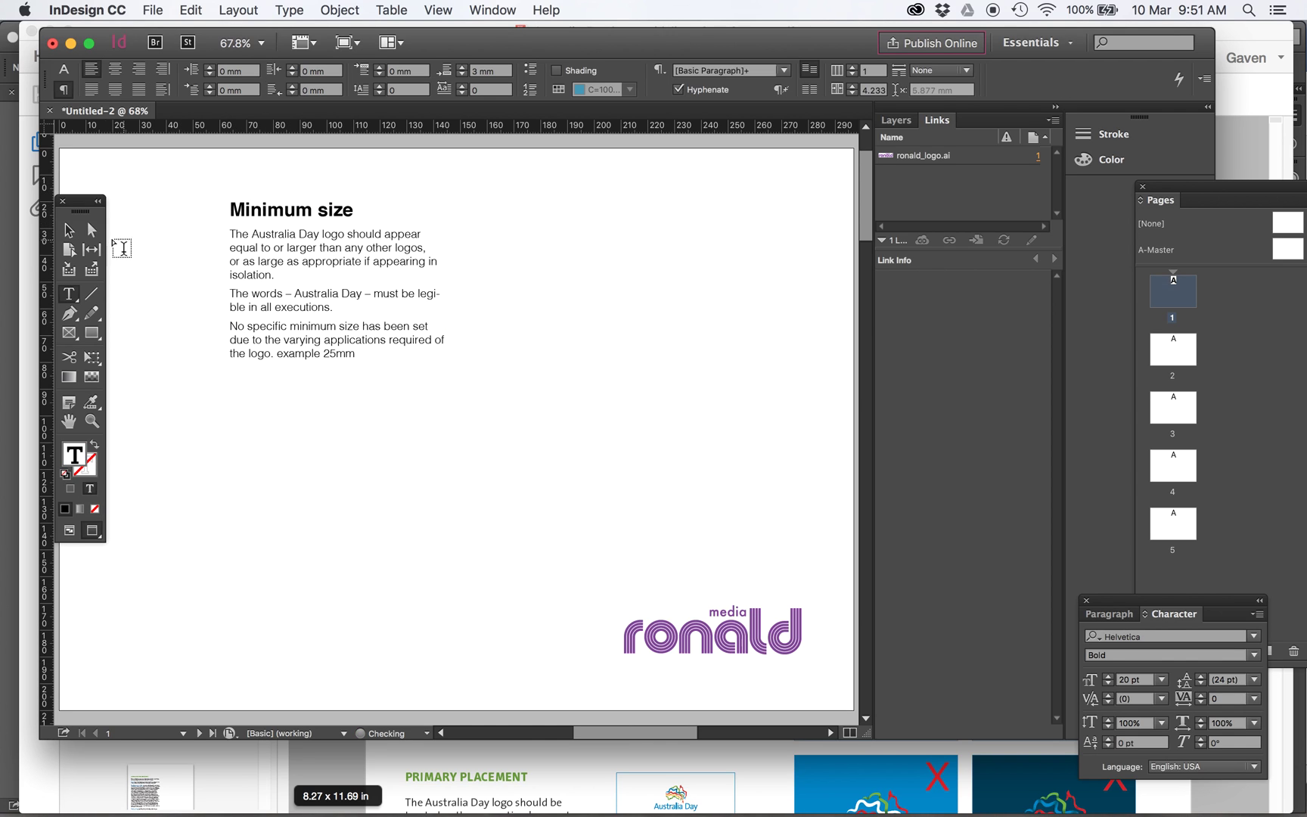
pyautogui.click(68, 229)
pyautogui.click(139, 186)
pyautogui.press('w')
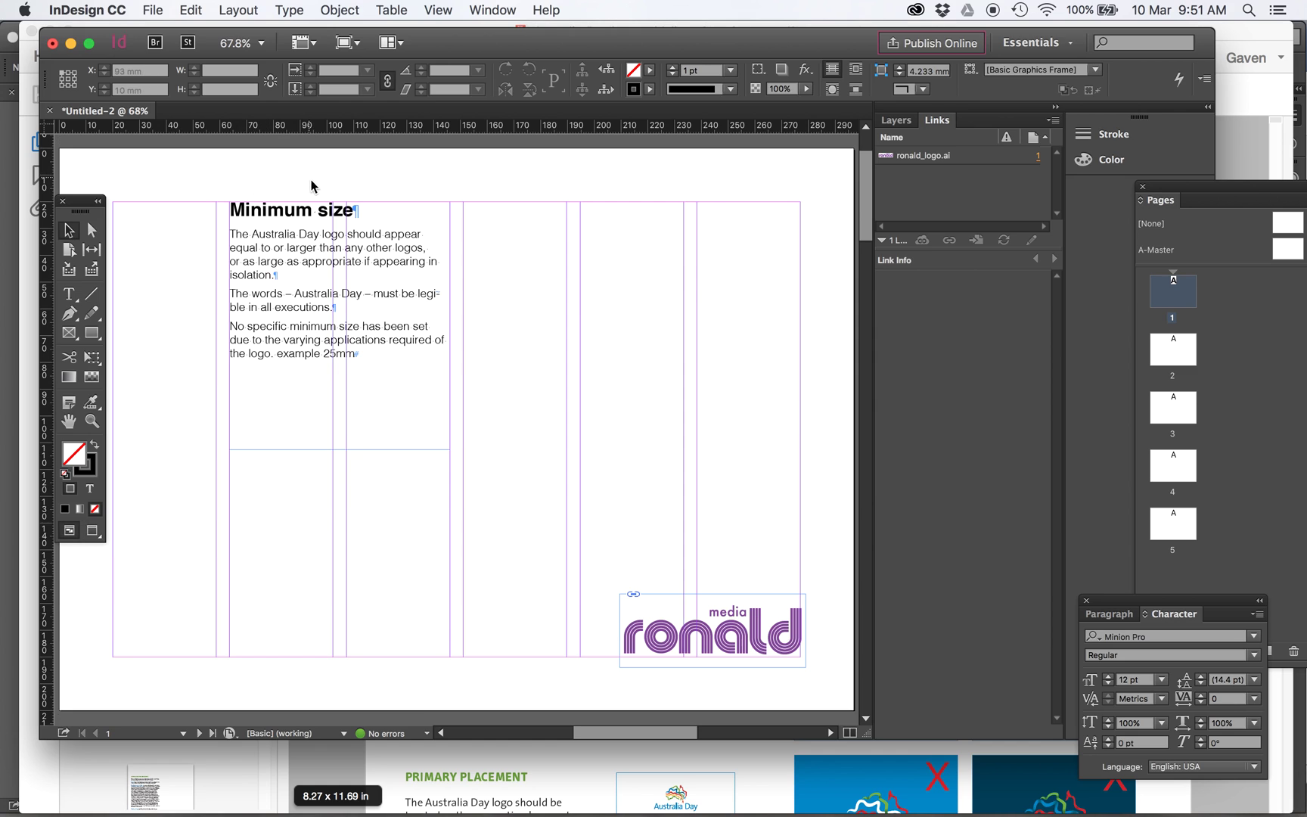
pyautogui.click(737, 645)
# Step: Duplicate the ronald logo and shrink the copy to sit below the Minimum size text
pyautogui.press('super+c')
pyautogui.press('super+v')
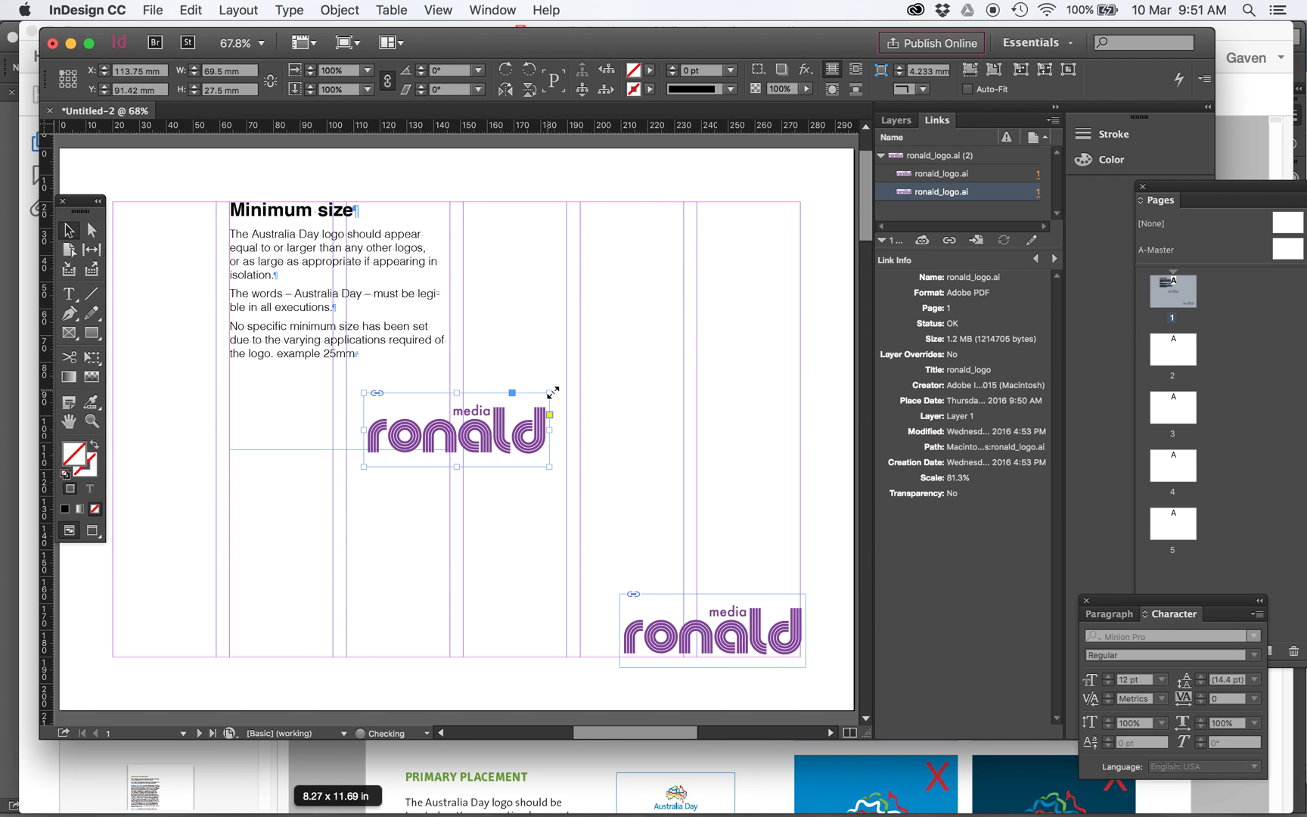
pyautogui.moveTo(552, 392); pyautogui.dragTo(446, 436)
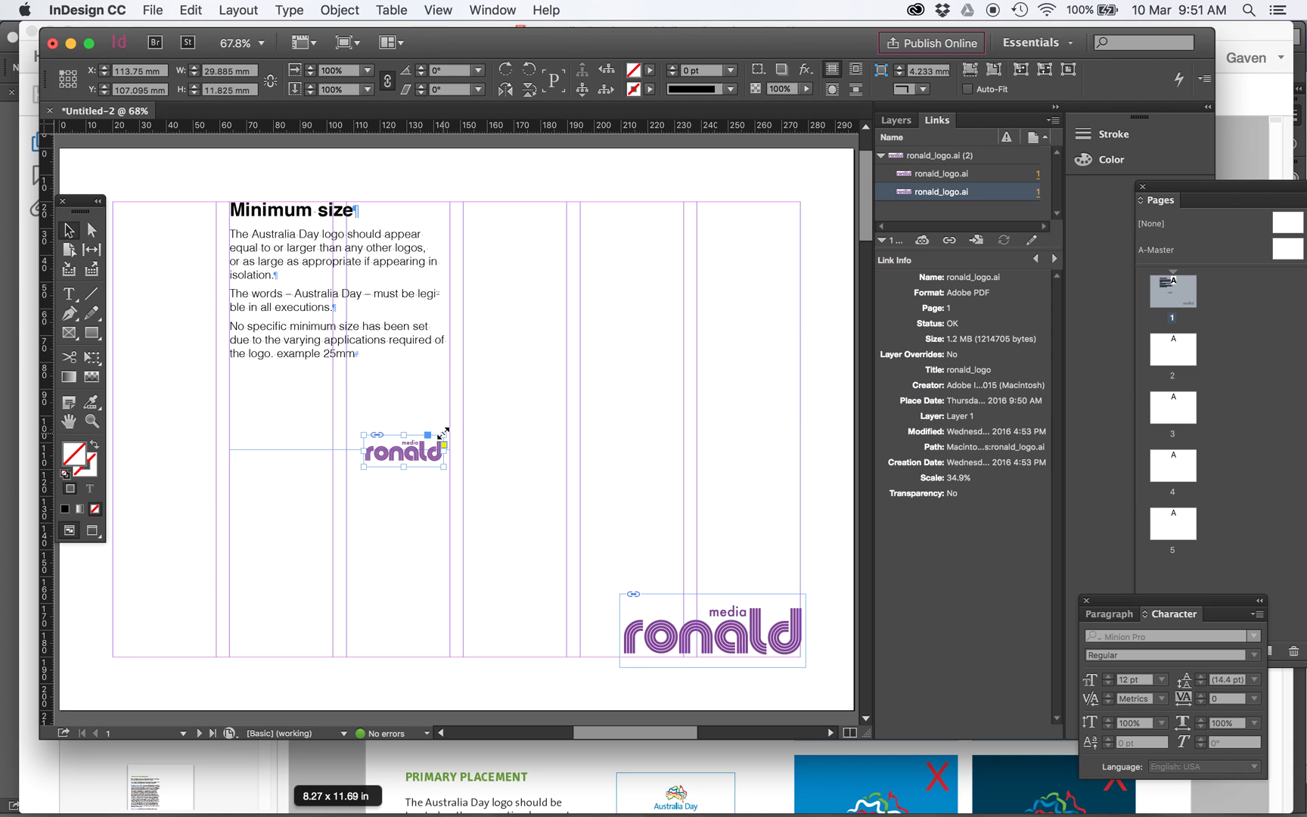
pyautogui.moveTo(445, 436); pyautogui.dragTo(284, 405)
# Step: Shorten the Minimum size text frame above the small logo and delete the large corner logo
pyautogui.click(345, 449)
pyautogui.moveTo(345, 450); pyautogui.dragTo(334, 372)
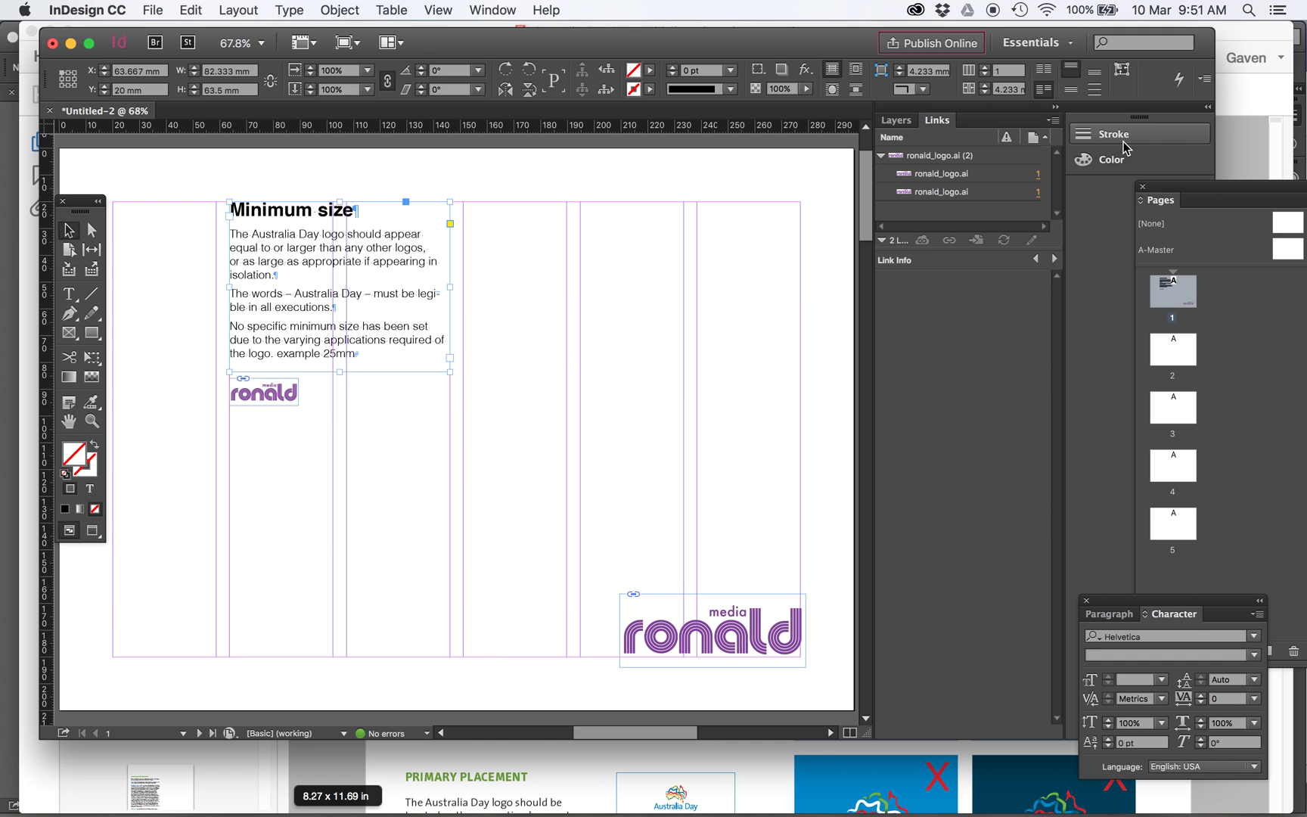
pyautogui.click(649, 426)
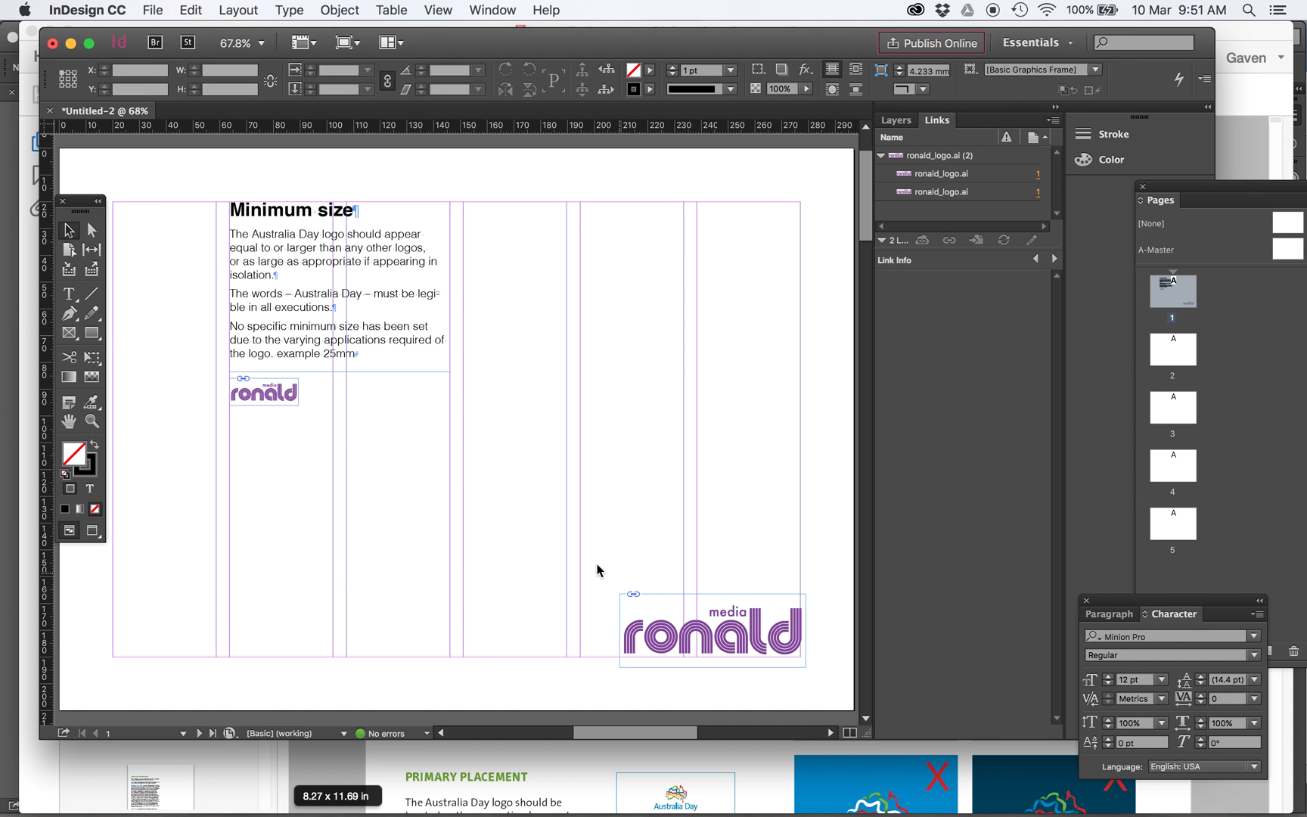
pyautogui.click(754, 645)
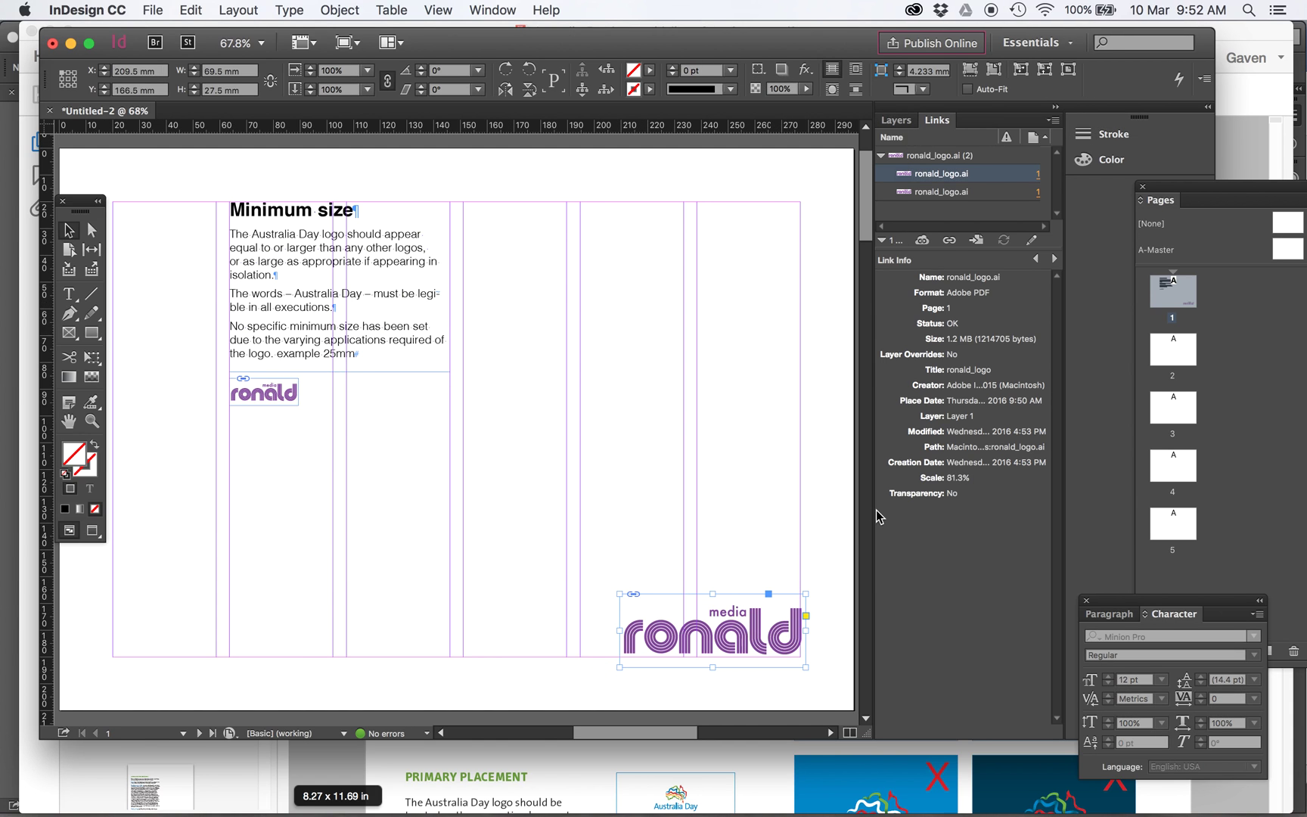
pyautogui.press('Delete')
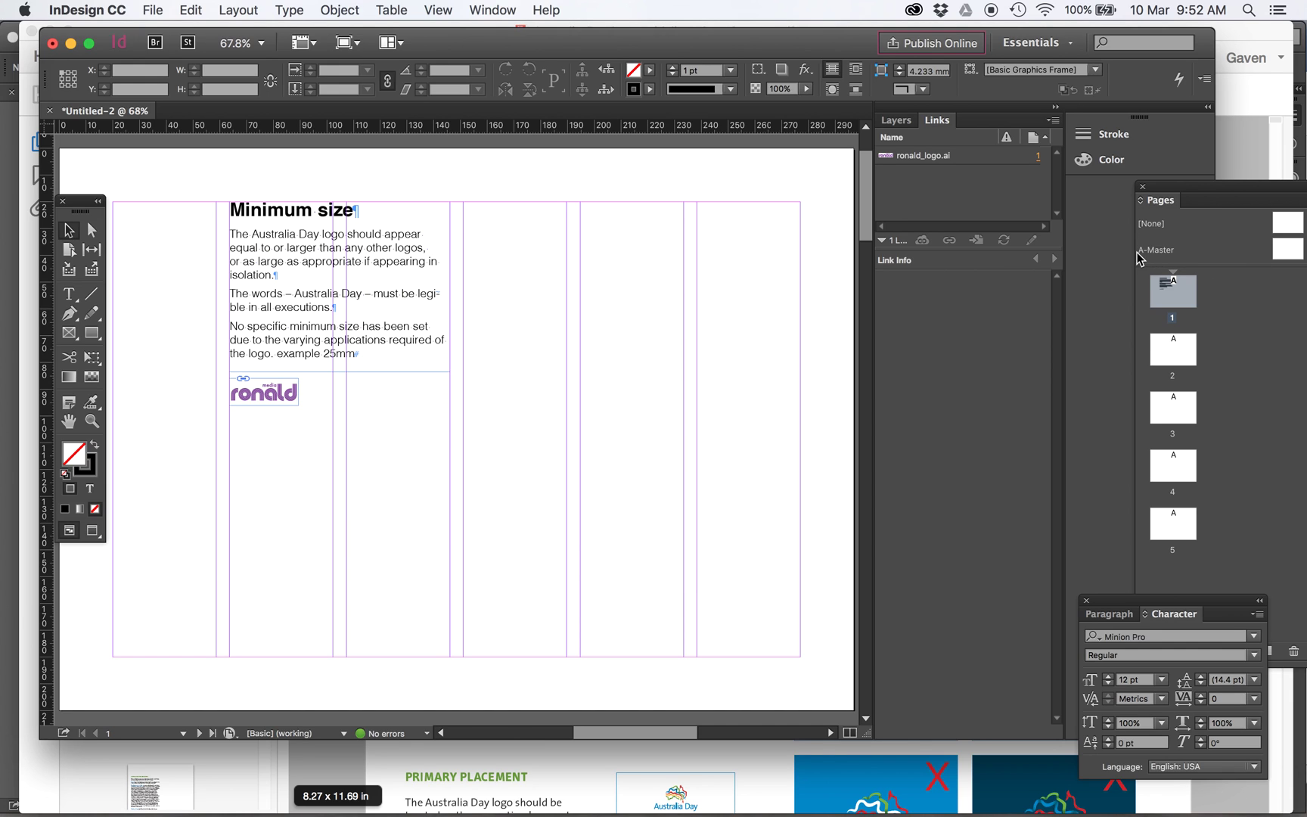
# Step: Paste the logo in place on the A-Master in its bottom-right corner
pyautogui.click(1242, 255)
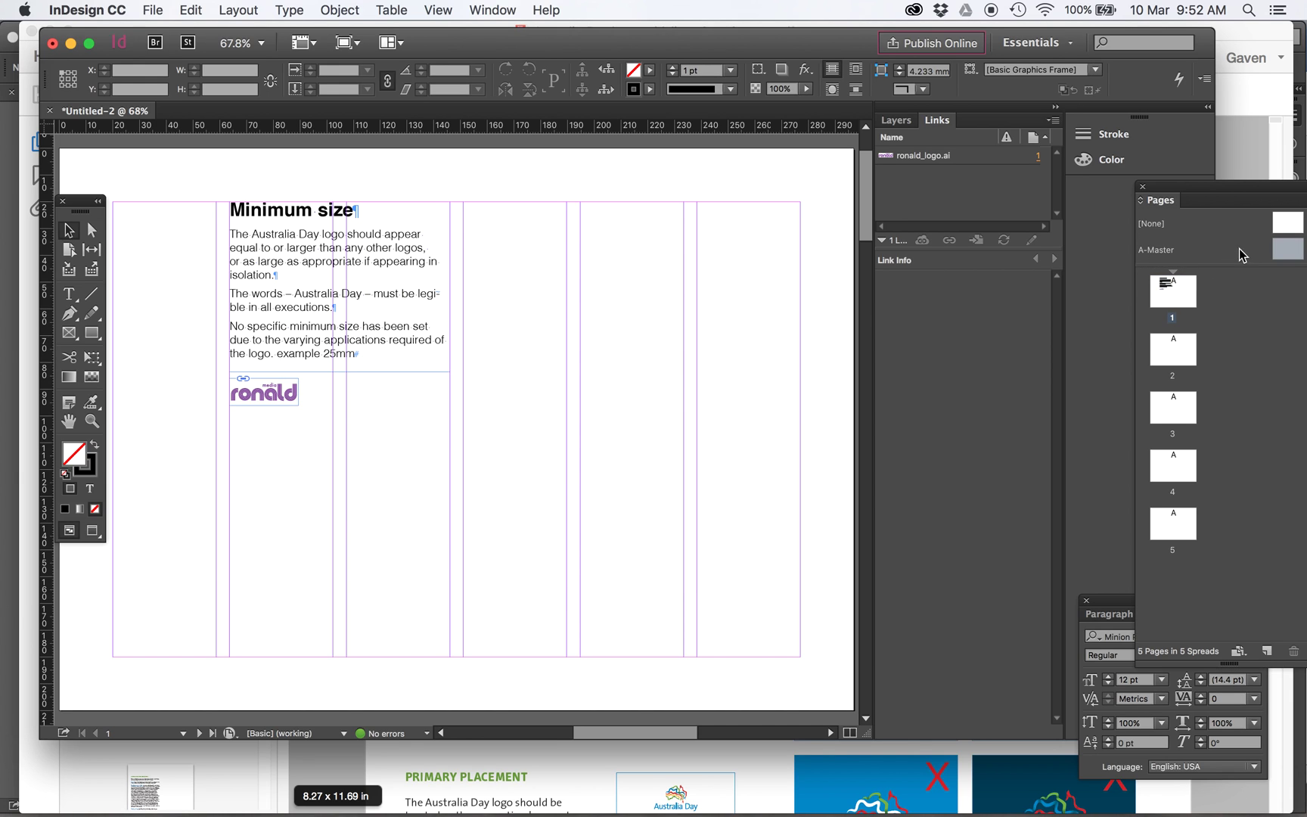
pyautogui.doubleClick(1281, 252)
pyautogui.click(190, 10)
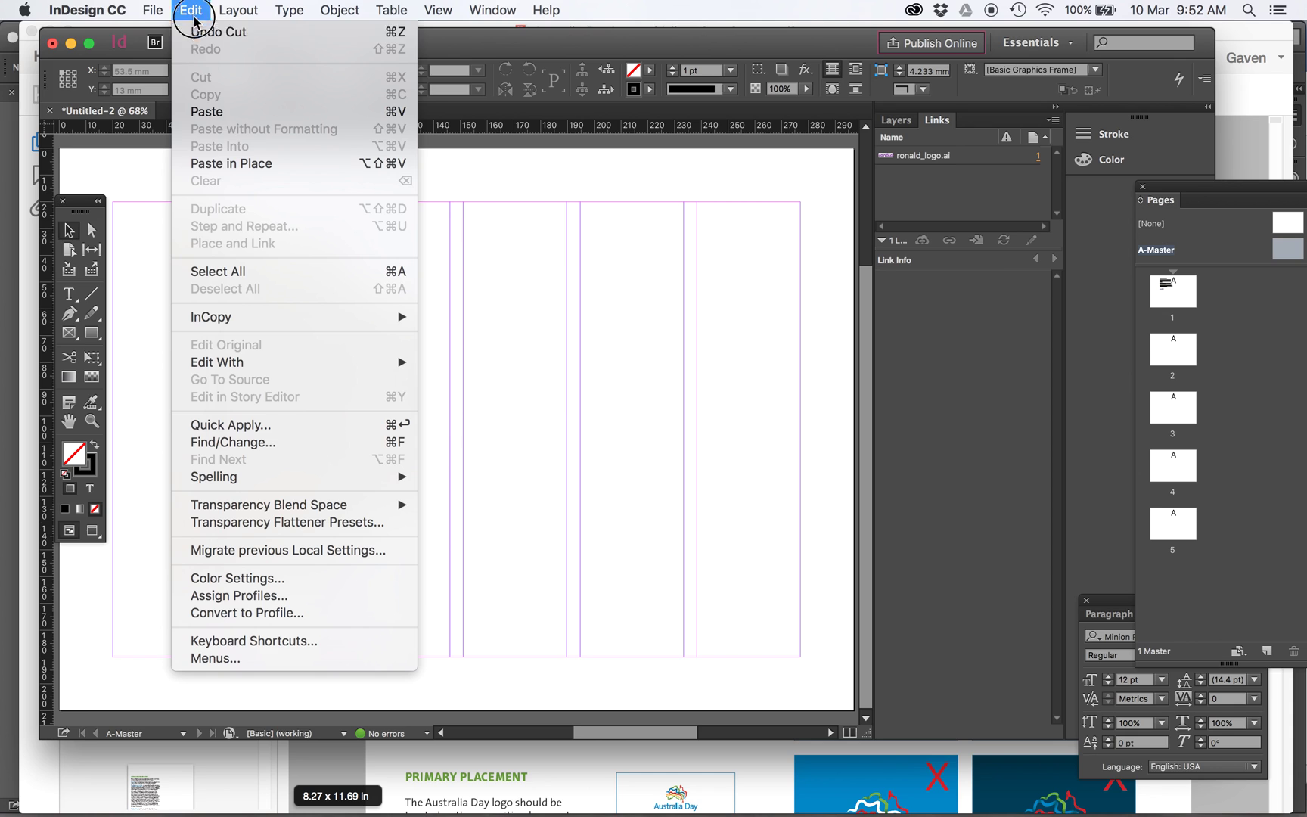
pyautogui.click(198, 168)
pyautogui.moveTo(779, 666); pyautogui.dragTo(519, 453)
# Step: Duplicate the logo, enlarge it and set it vertically along the page's left edge
pyautogui.press('super+alt+shift+v')
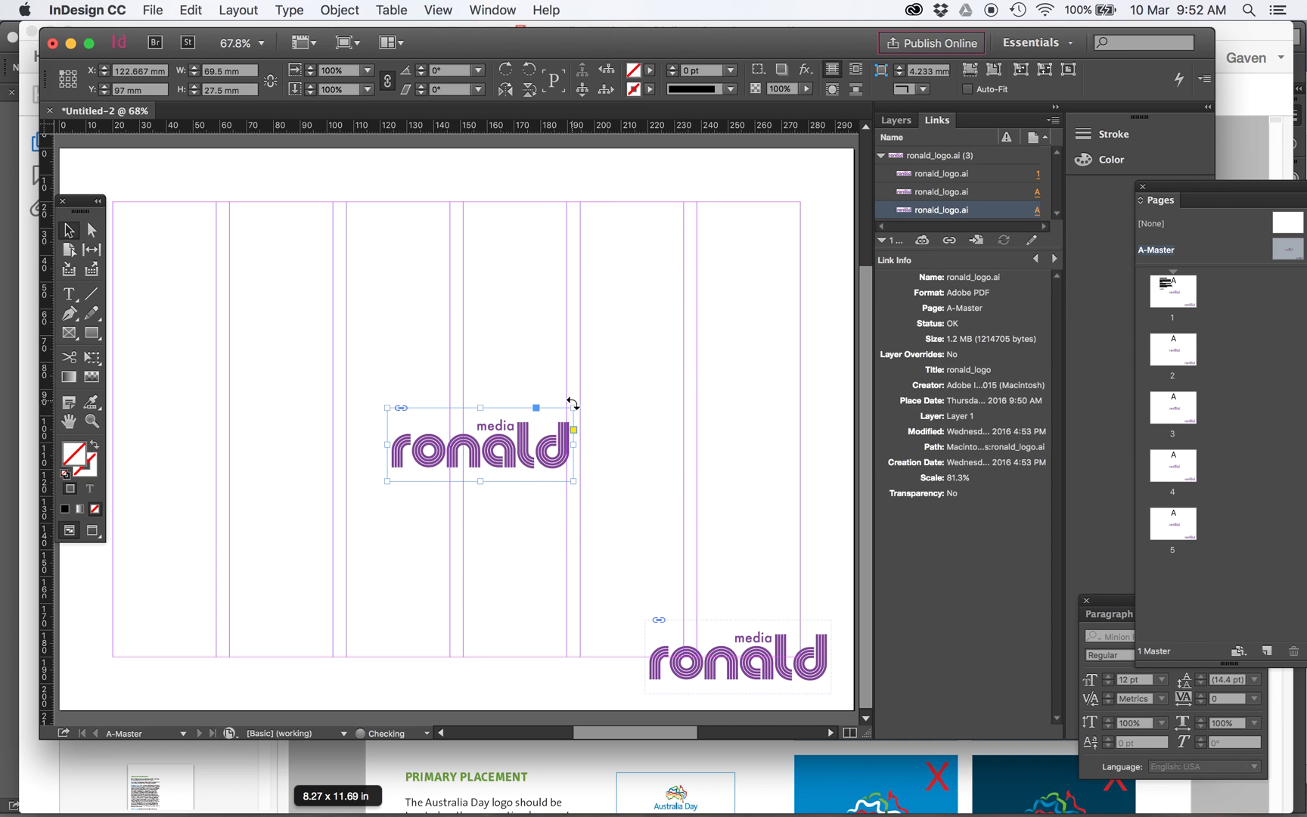
pyautogui.moveTo(574, 407); pyautogui.dragTo(688, 244)
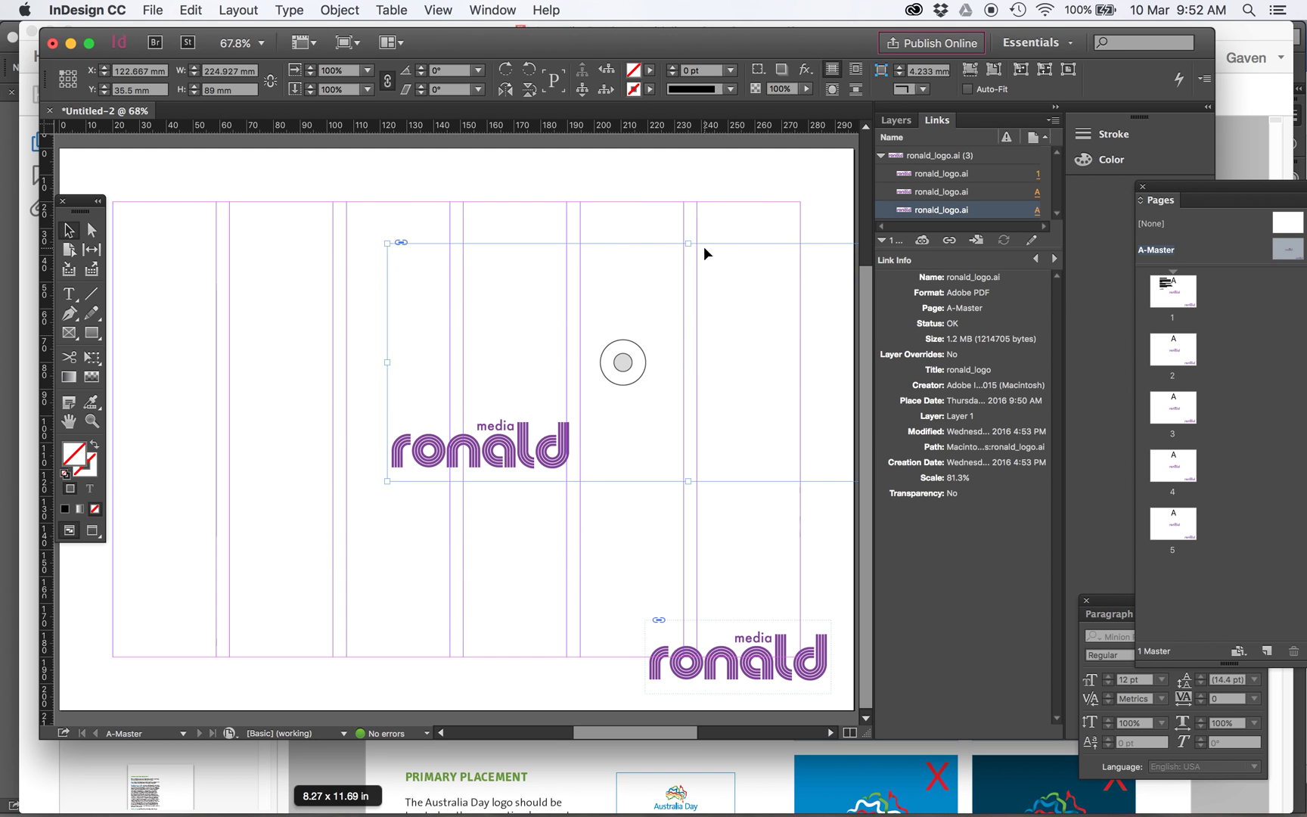
pyautogui.press('super+alt+shift+0')
pyautogui.moveTo(553, 395); pyautogui.dragTo(580, 517)
pyautogui.moveTo(516, 442); pyautogui.dragTo(392, 449)
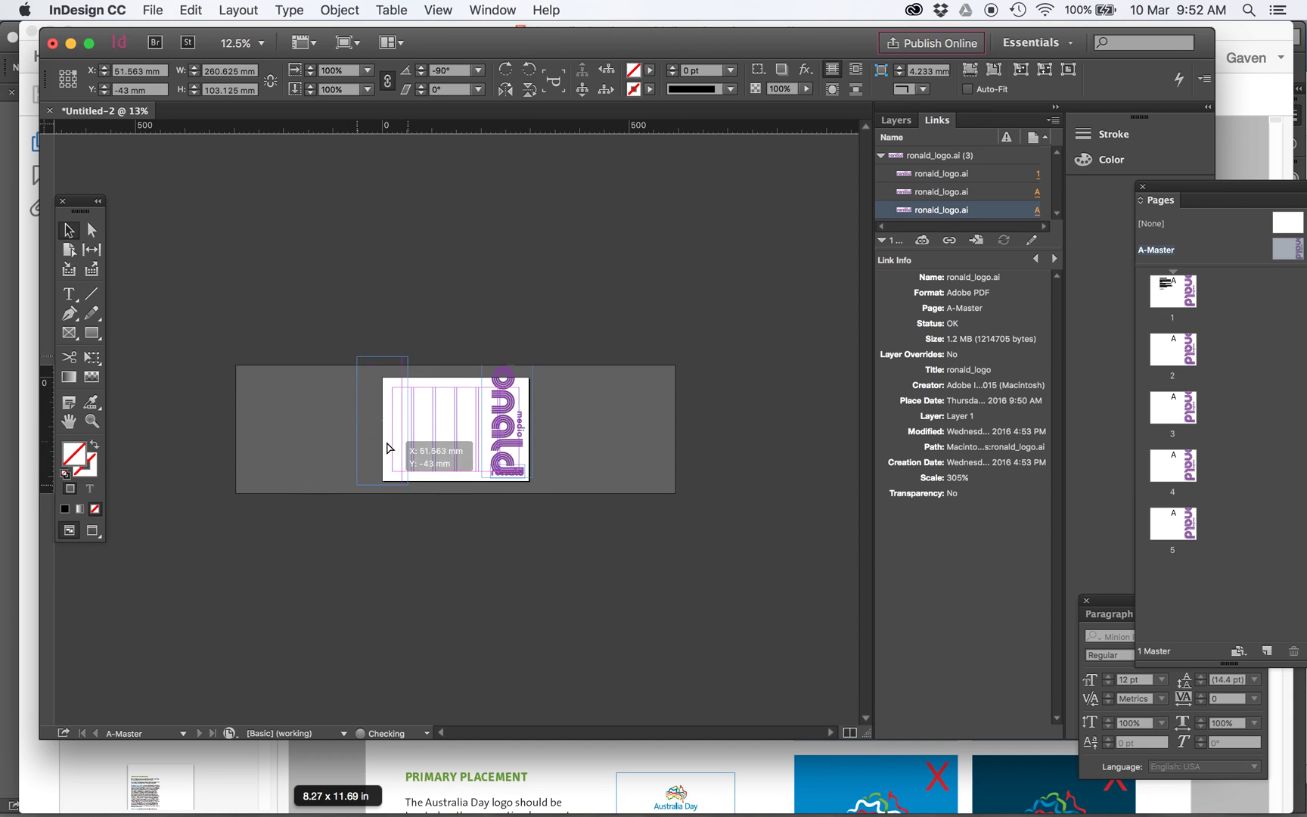
pyautogui.press('w')
pyautogui.press('super+space')
pyautogui.moveTo(345, 360); pyautogui.dragTo(605, 569)
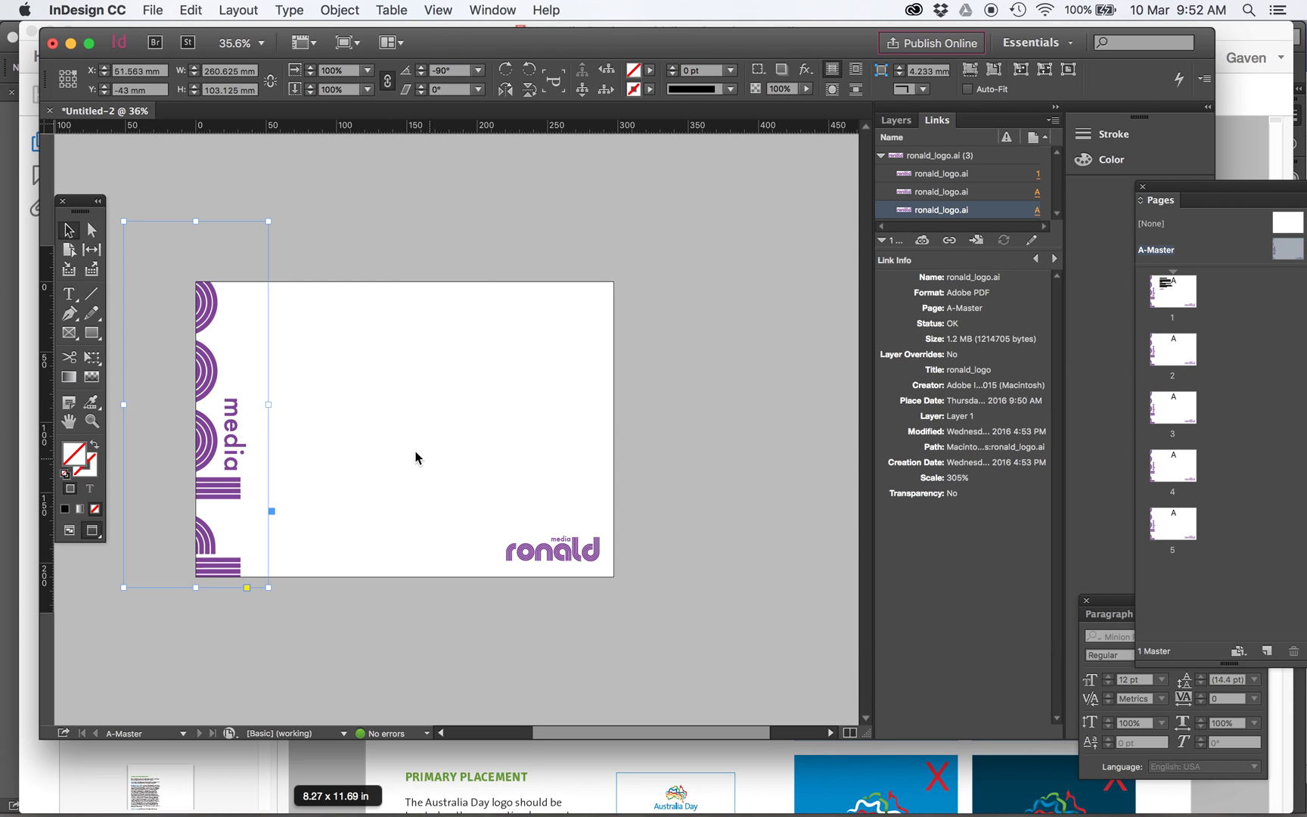
pyautogui.moveTo(184, 403); pyautogui.dragTo(249, 445)
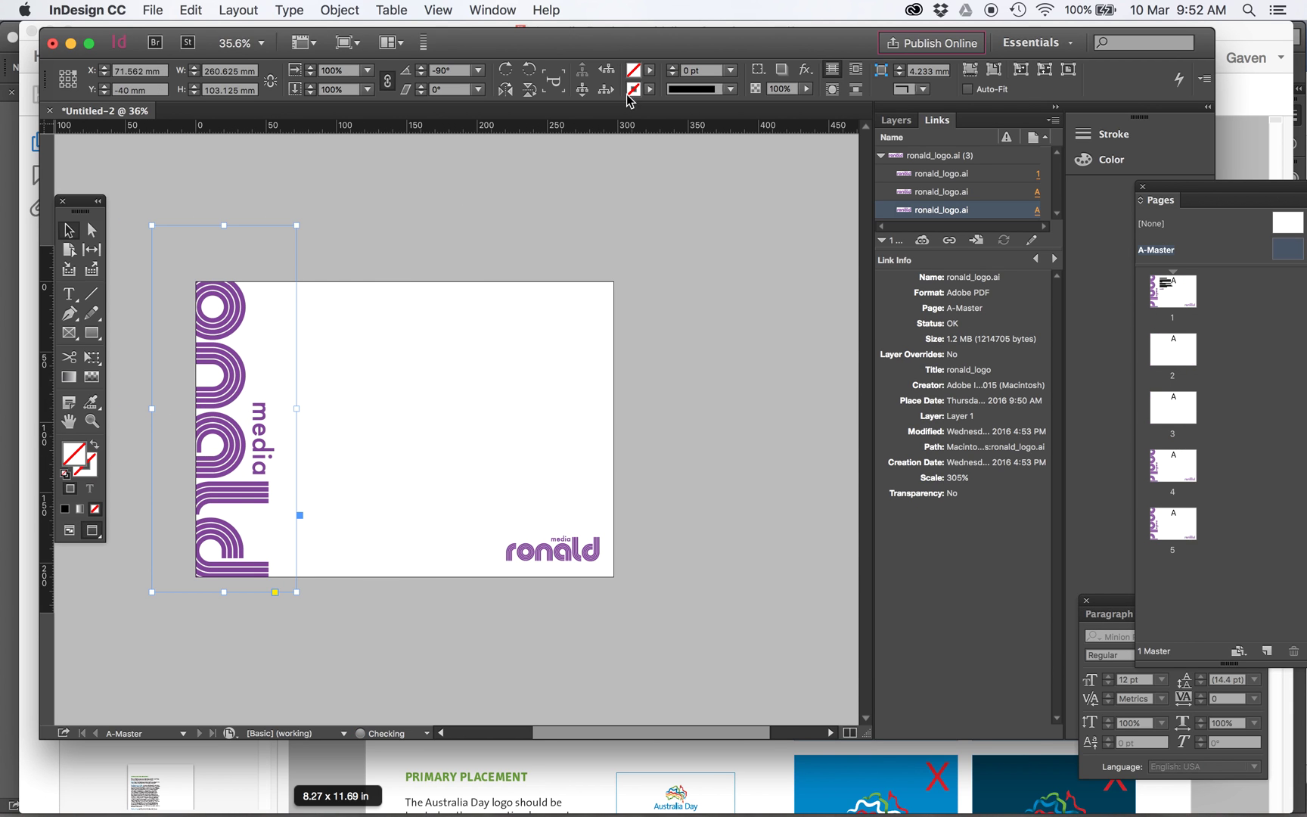
# Step: Fade the big vertical logo to 43% opacity and check it on page 2
pyautogui.click(808, 89)
pyautogui.moveTo(807, 108); pyautogui.dragTo(756, 108)
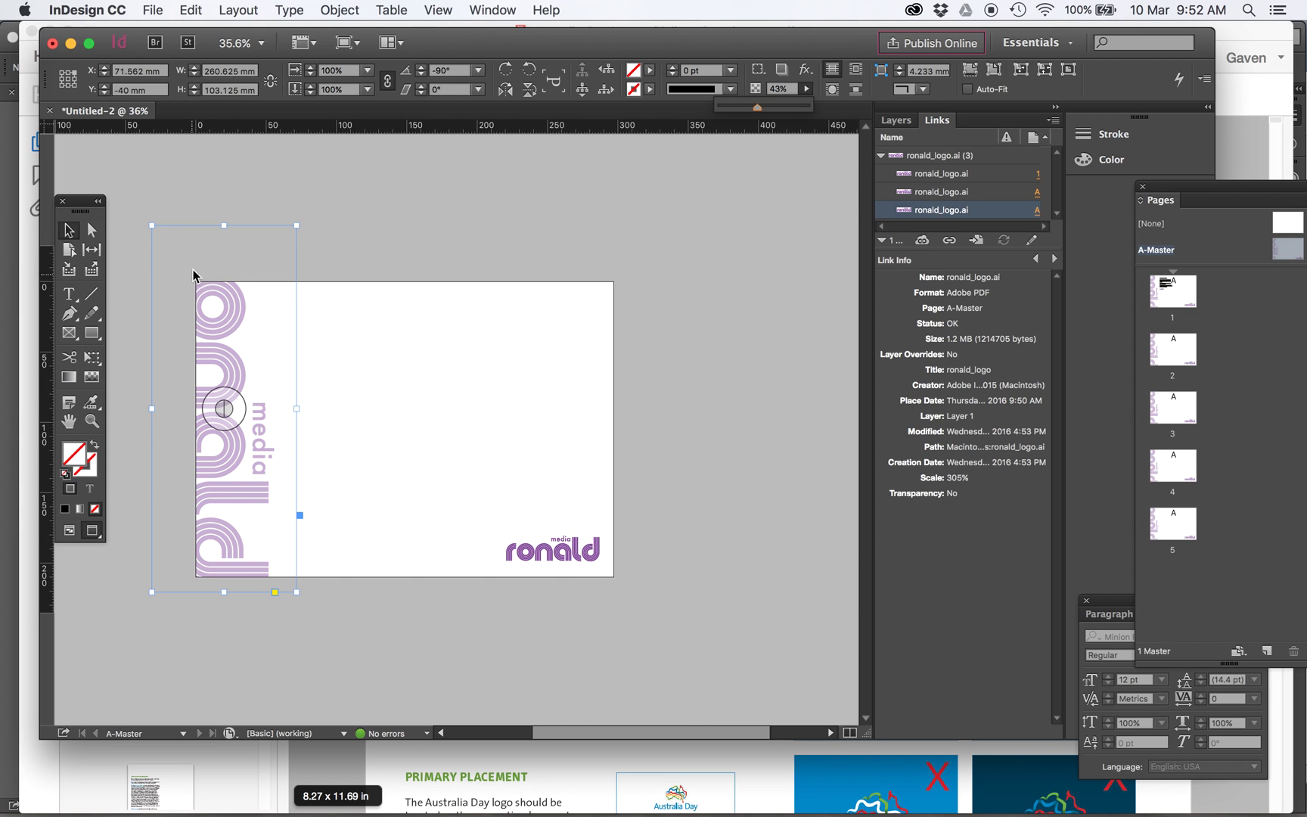
pyautogui.moveTo(219, 351); pyautogui.dragTo(215, 371)
pyautogui.click(457, 399)
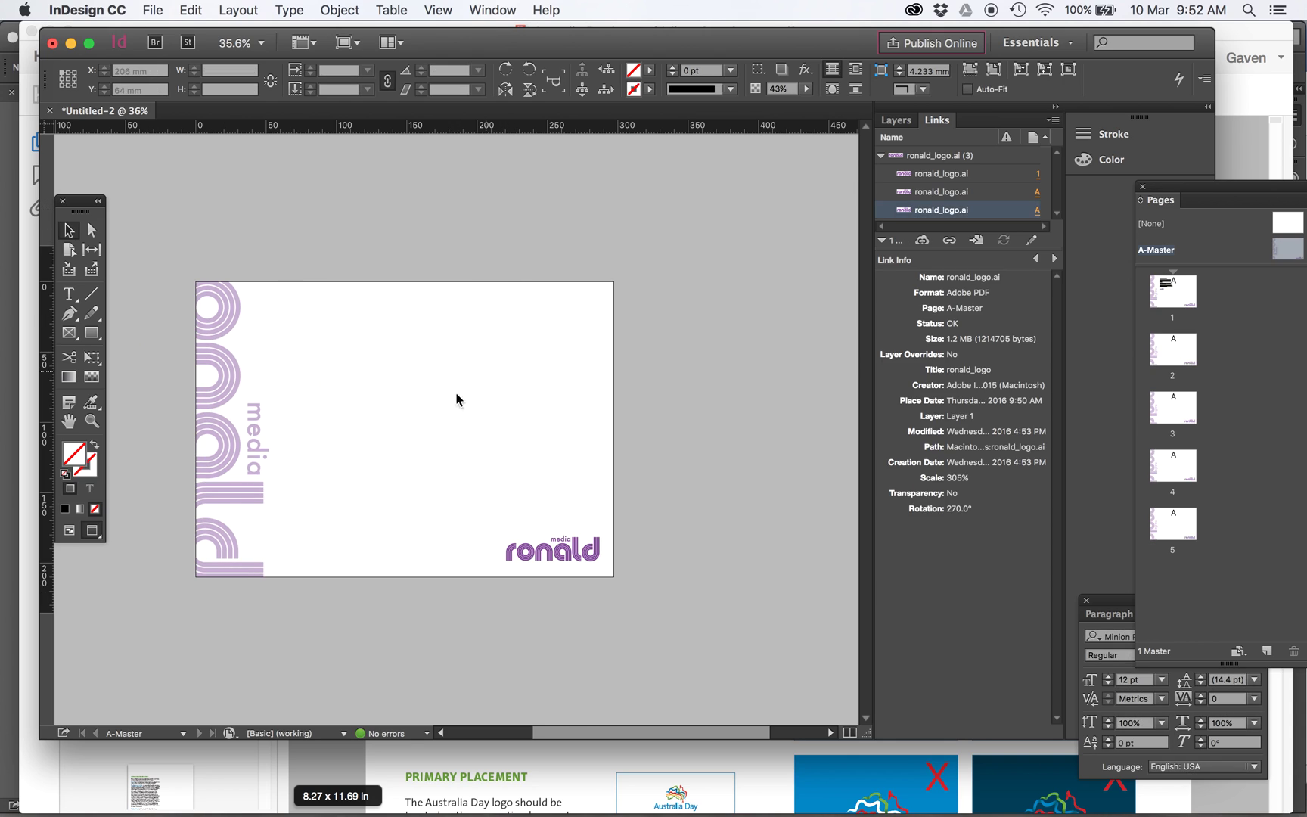
pyautogui.doubleClick(1187, 352)
# Step: Duplicate the Minimum size text frame into the next column to the right on page 1
pyautogui.press('w')
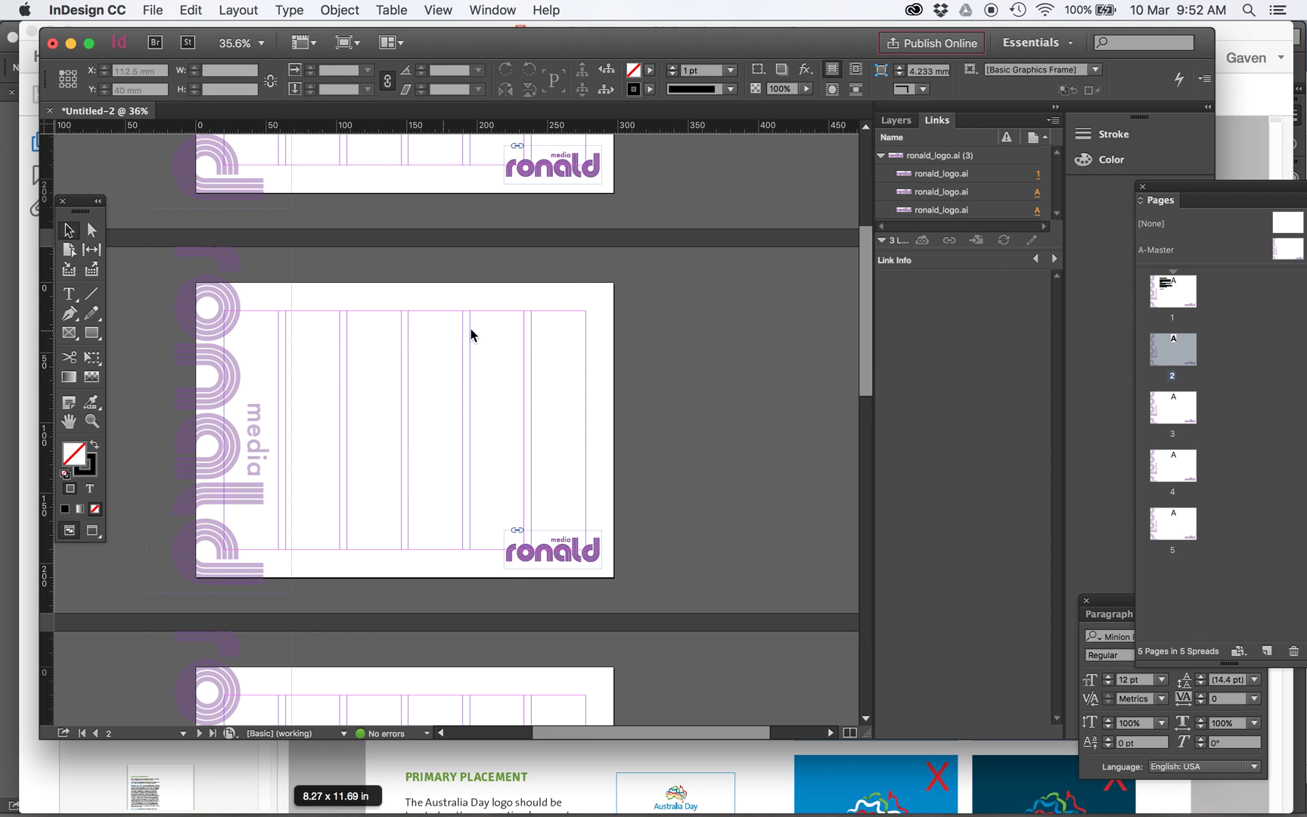
pyautogui.scroll(5, 605, 407)
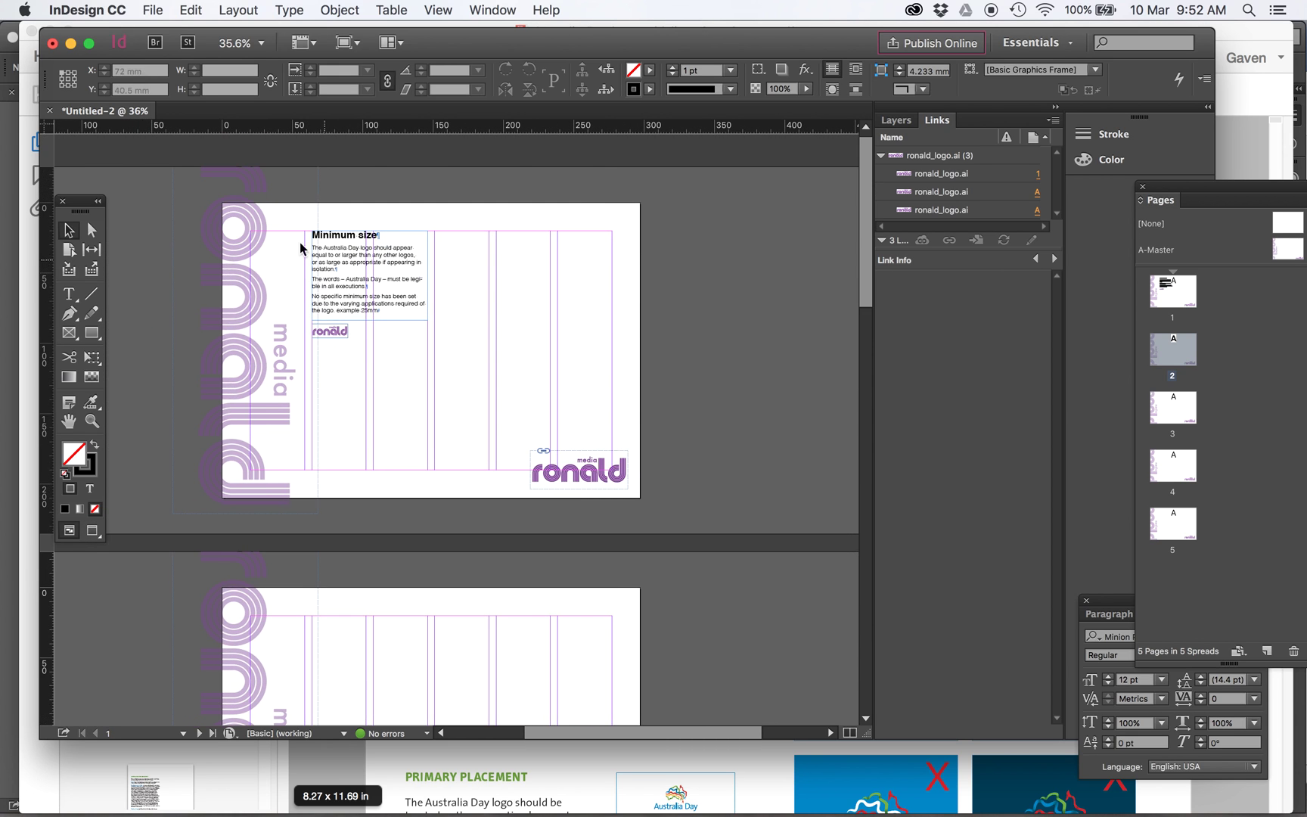
pyautogui.moveTo(211, 210); pyautogui.dragTo(647, 549)
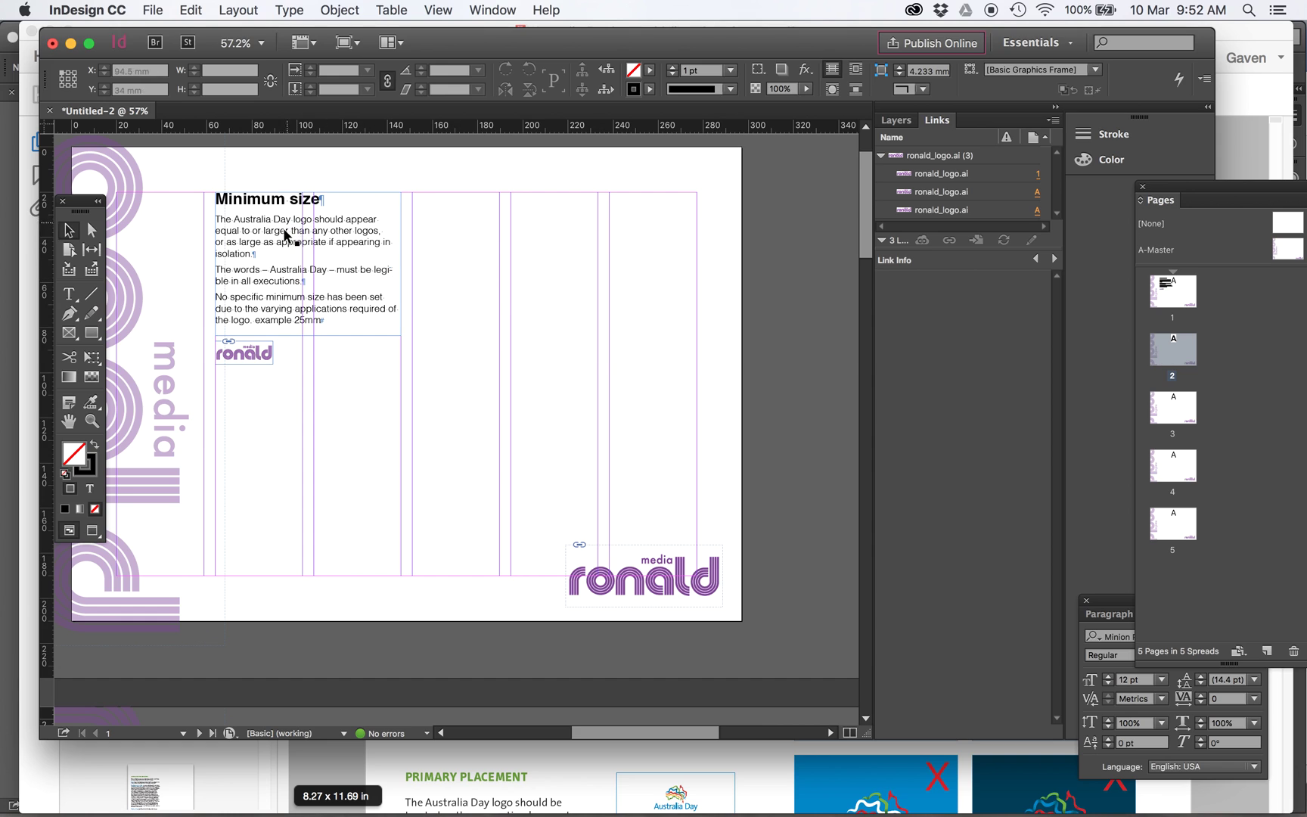
pyautogui.click(274, 241)
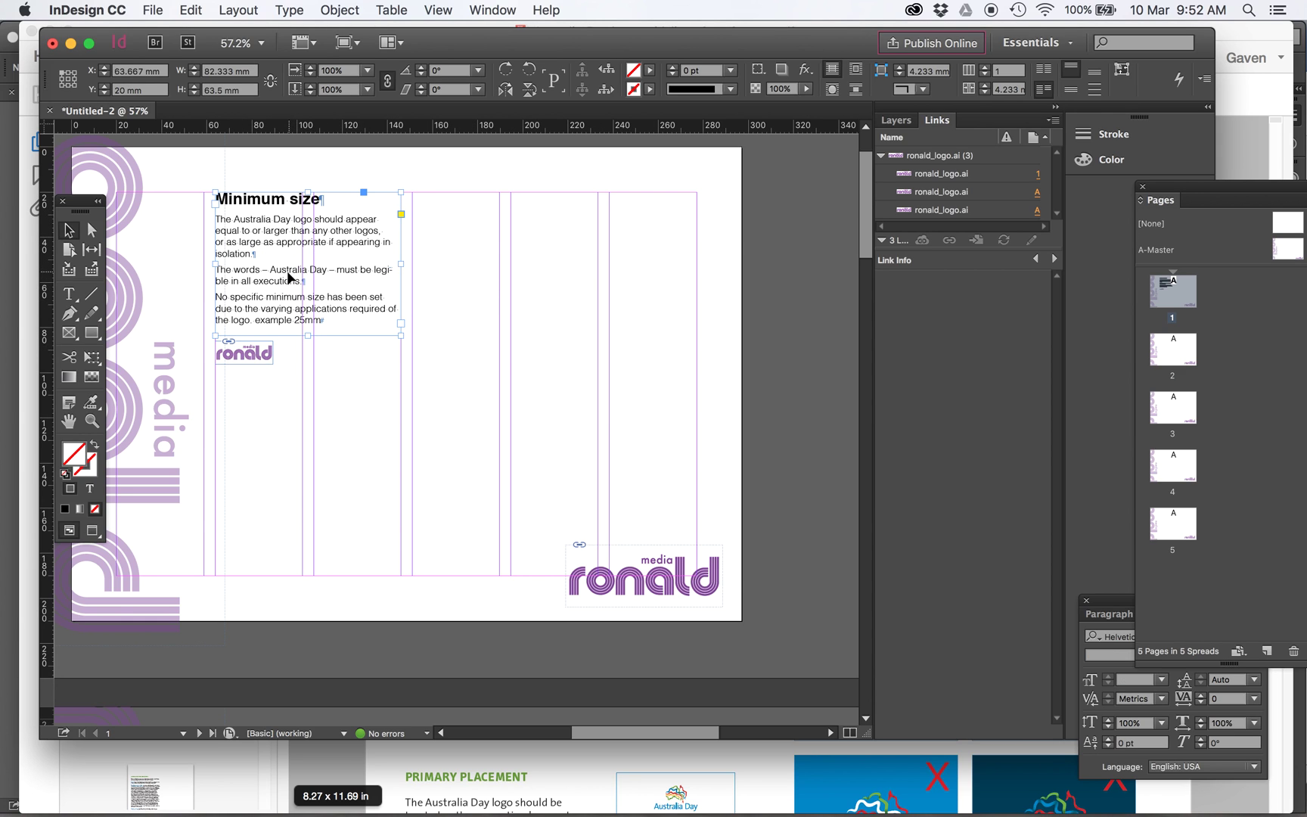
pyautogui.moveTo(282, 279); pyautogui.dragTo(484, 281)
# Step: Retitle the copied heading 'Typefaces' and select its three body paragraphs for replacement
pyautogui.doubleClick(490, 199)
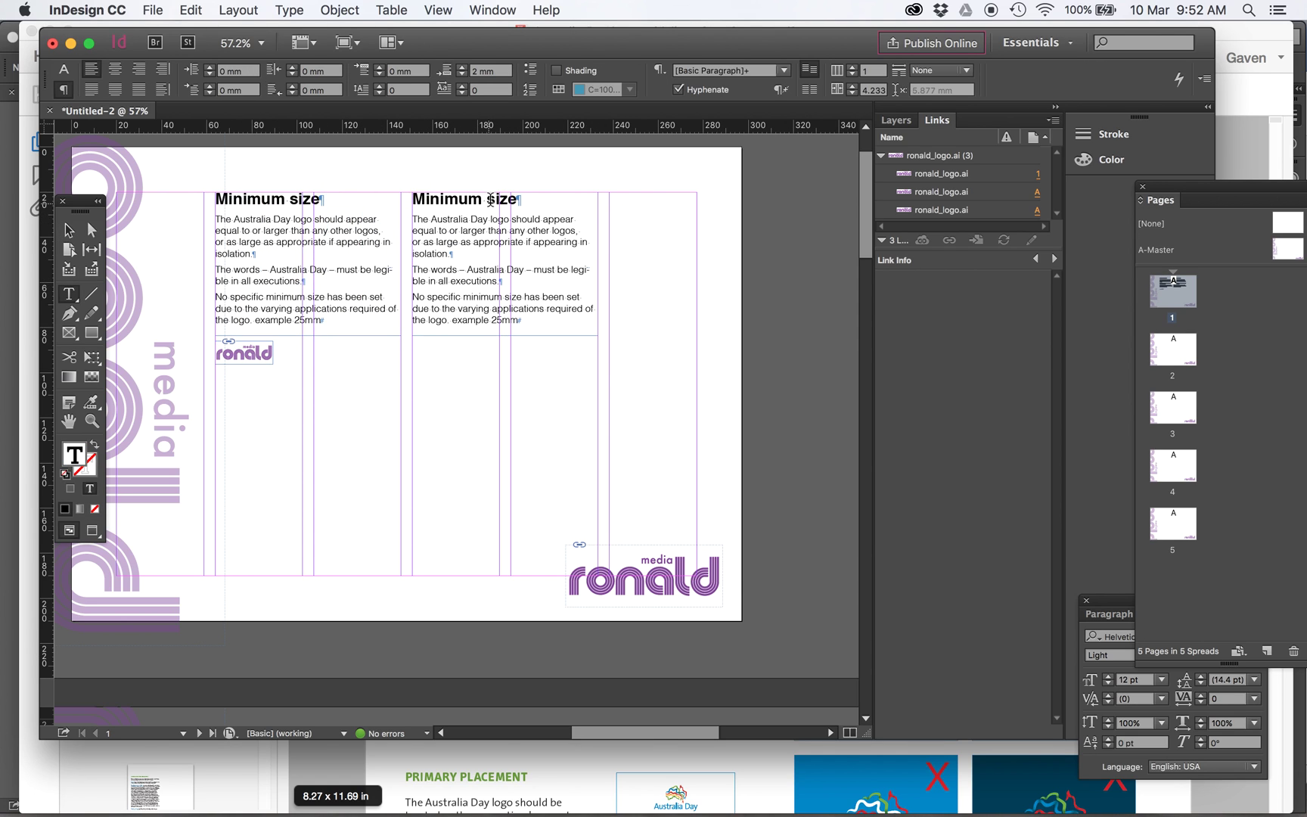
pyautogui.moveTo(517, 194); pyautogui.dragTo(401, 195)
pyautogui.write('T')
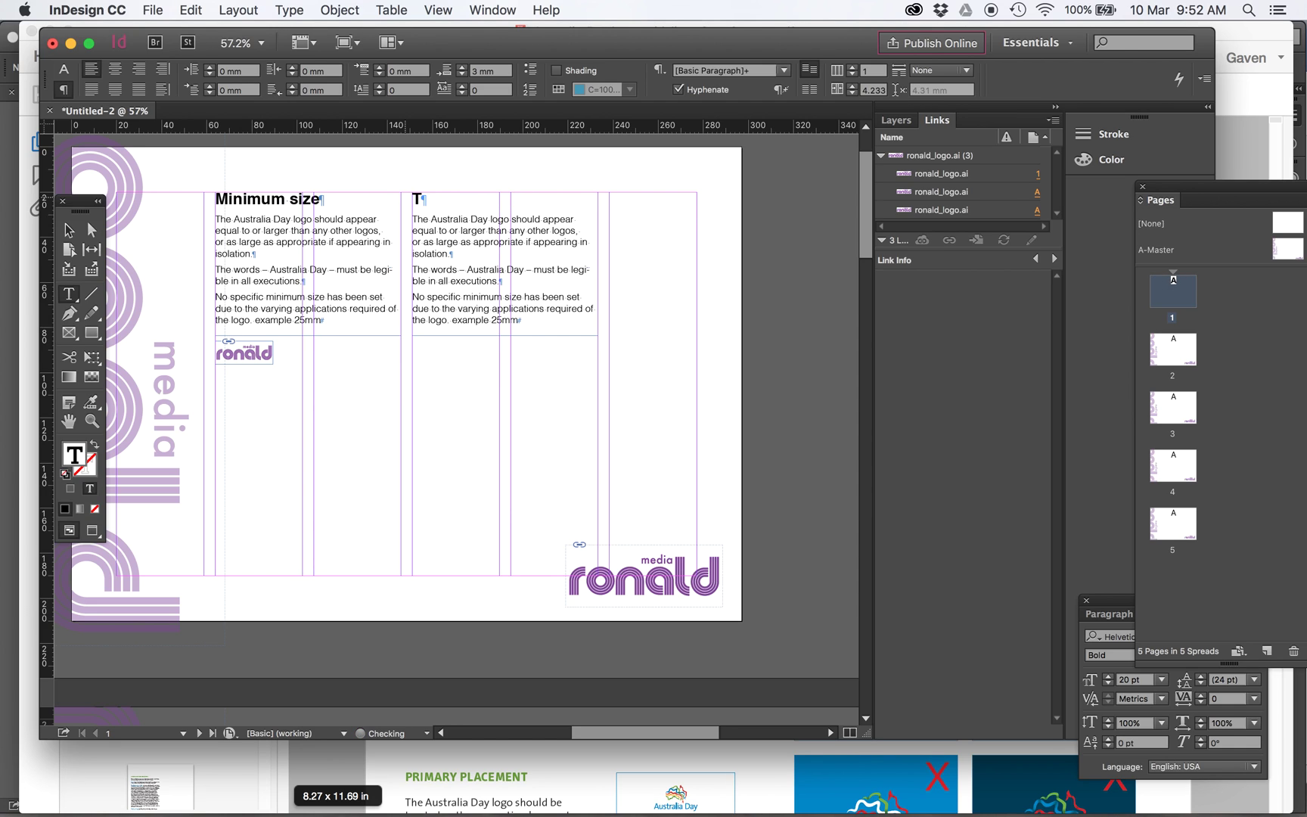
pyautogui.write('ypefaces')
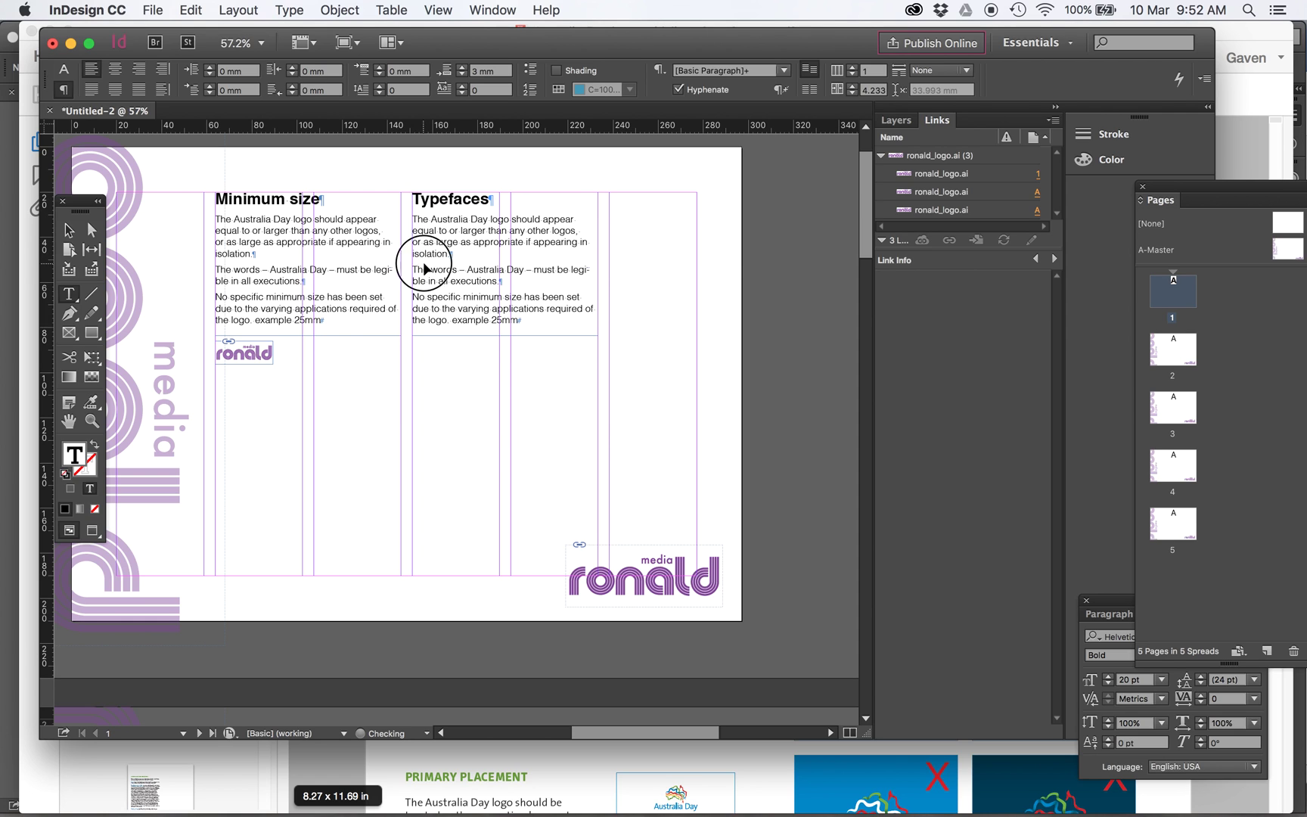
pyautogui.moveTo(520, 320); pyautogui.dragTo(408, 218)
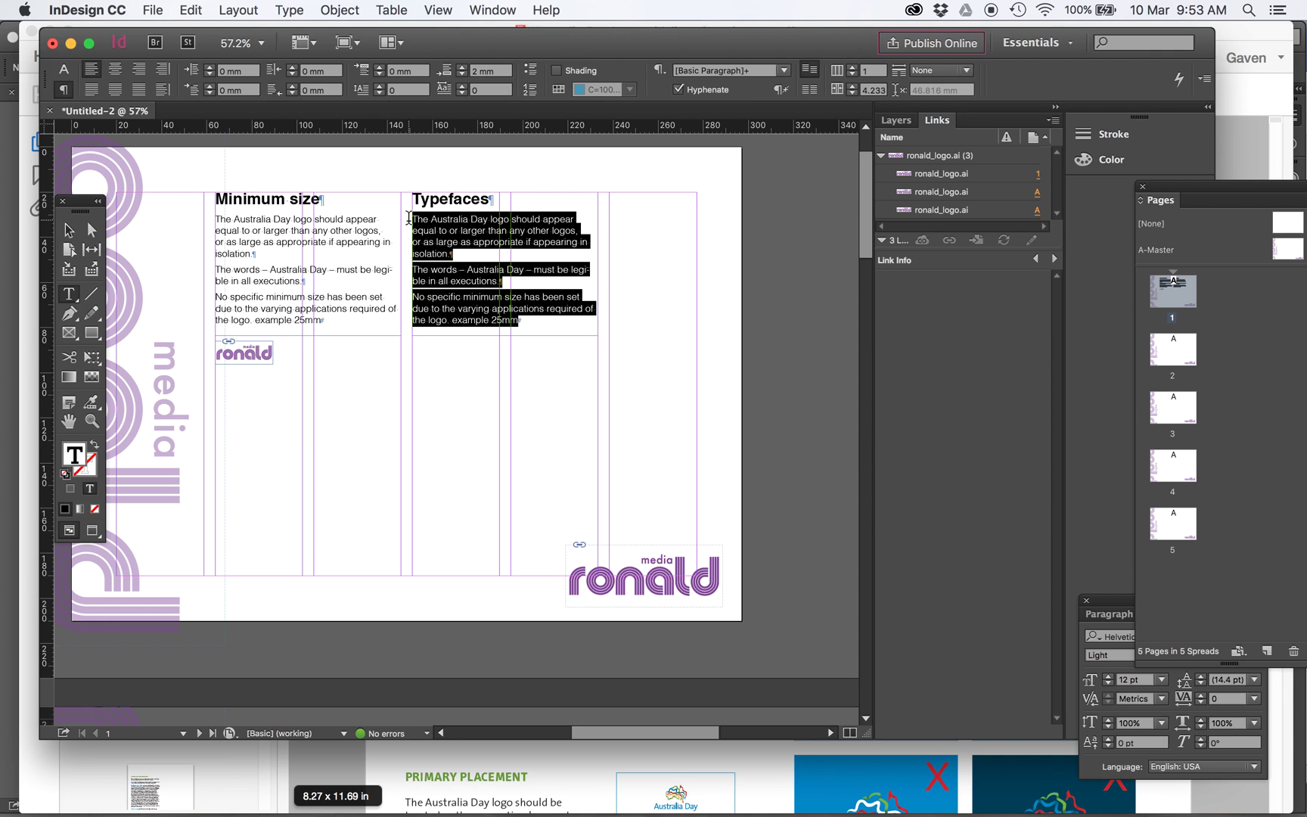
pyautogui.click(601, 783)
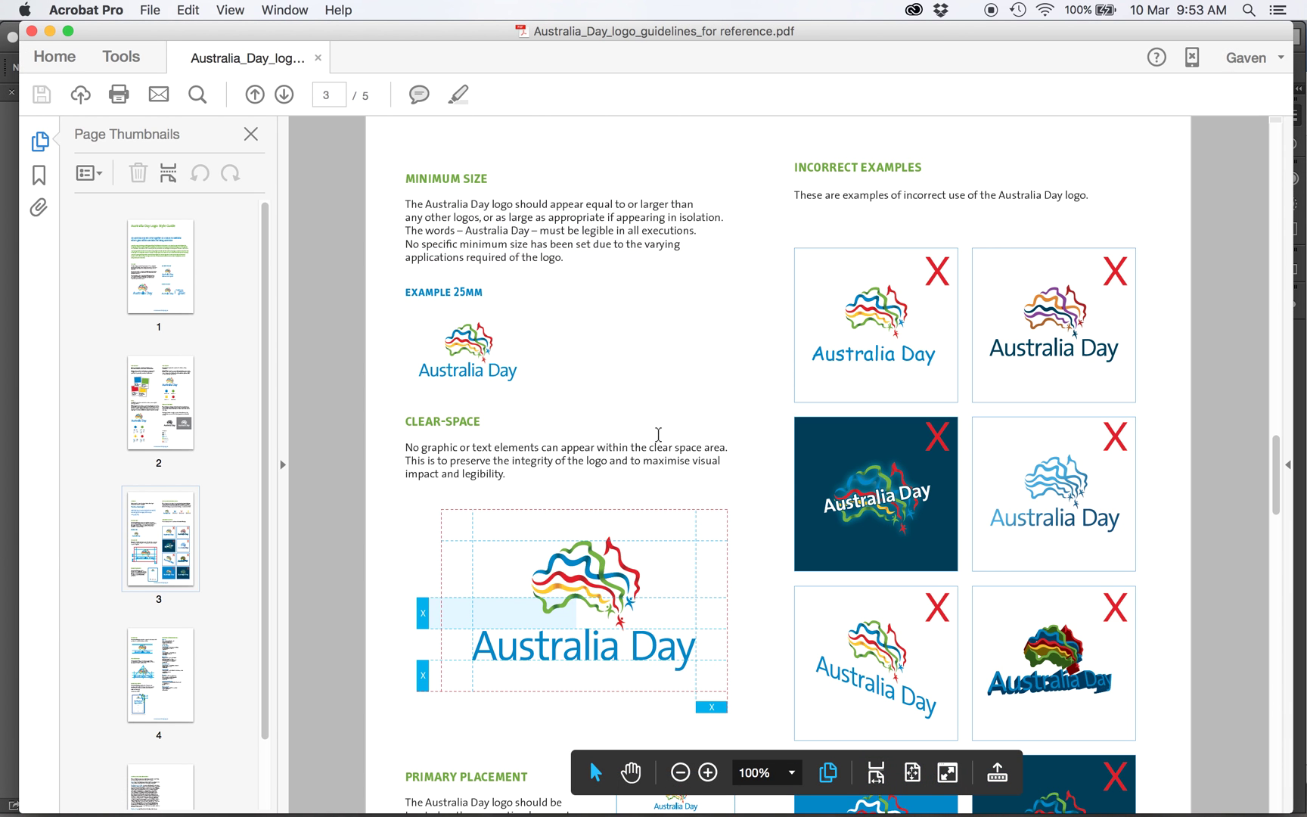
# Step: Copy the Typeface paragraph through the digits line from the guidelines PDF and return to InDesign
pyautogui.moveTo(1274, 475); pyautogui.dragTo(1272, 427)
pyautogui.click(568, 389)
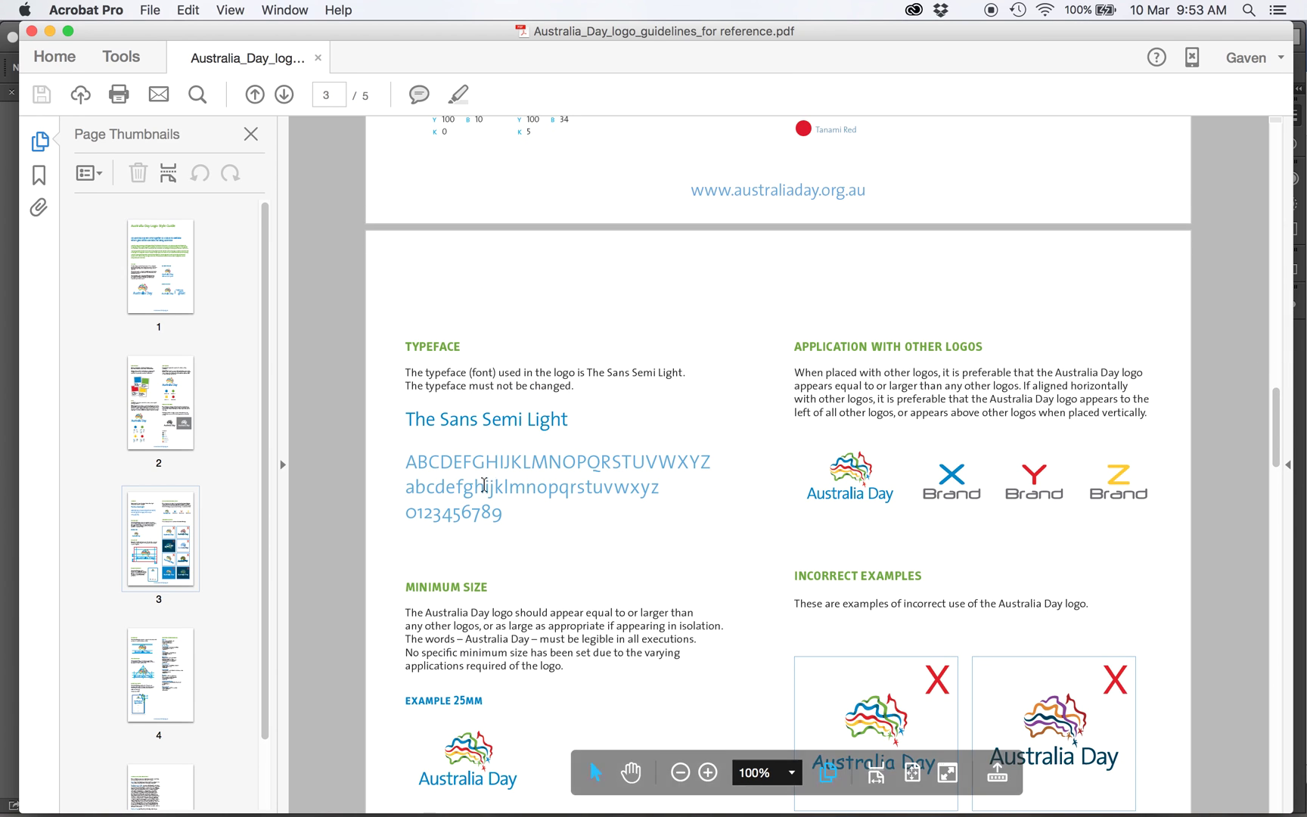
pyautogui.click(496, 505)
pyautogui.moveTo(495, 505); pyautogui.dragTo(407, 373)
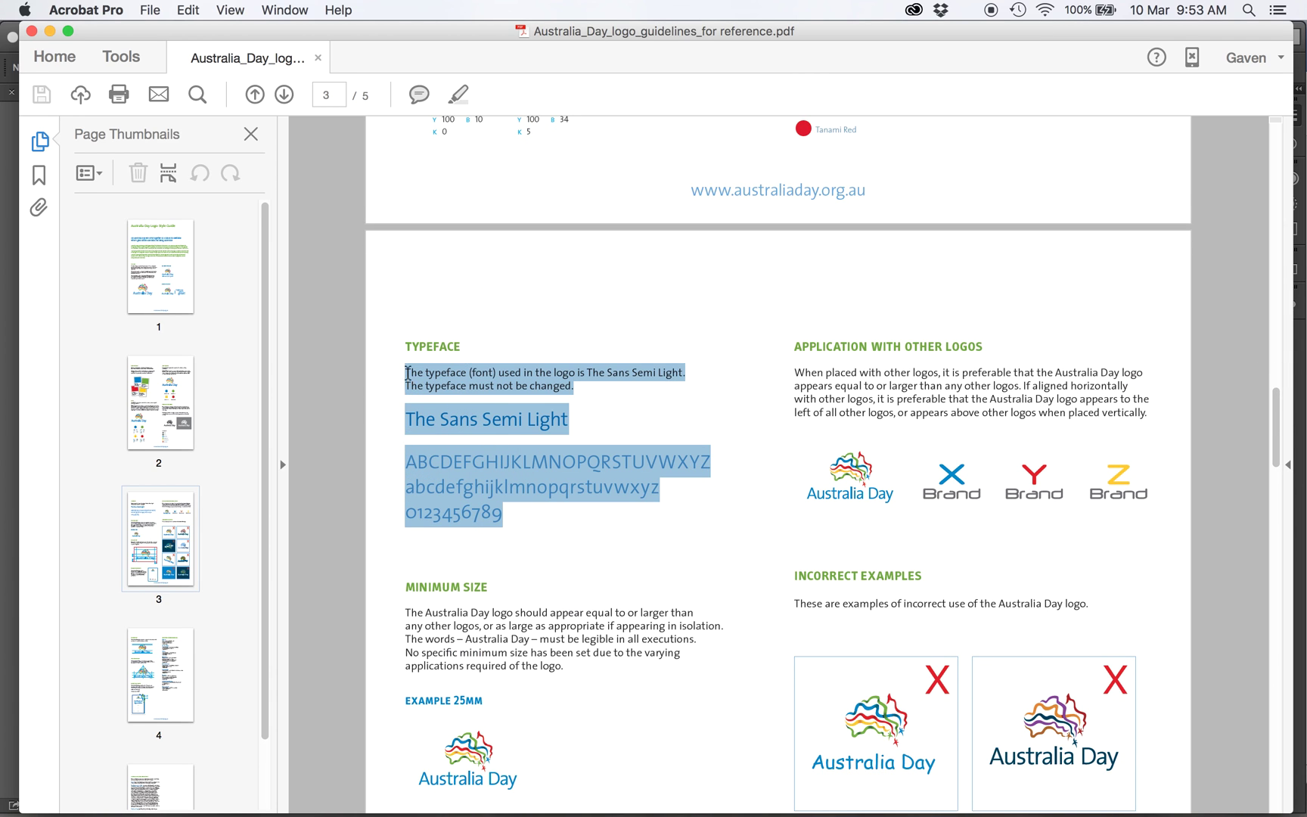
pyautogui.press('super+c')
pyautogui.press('super+Tab')
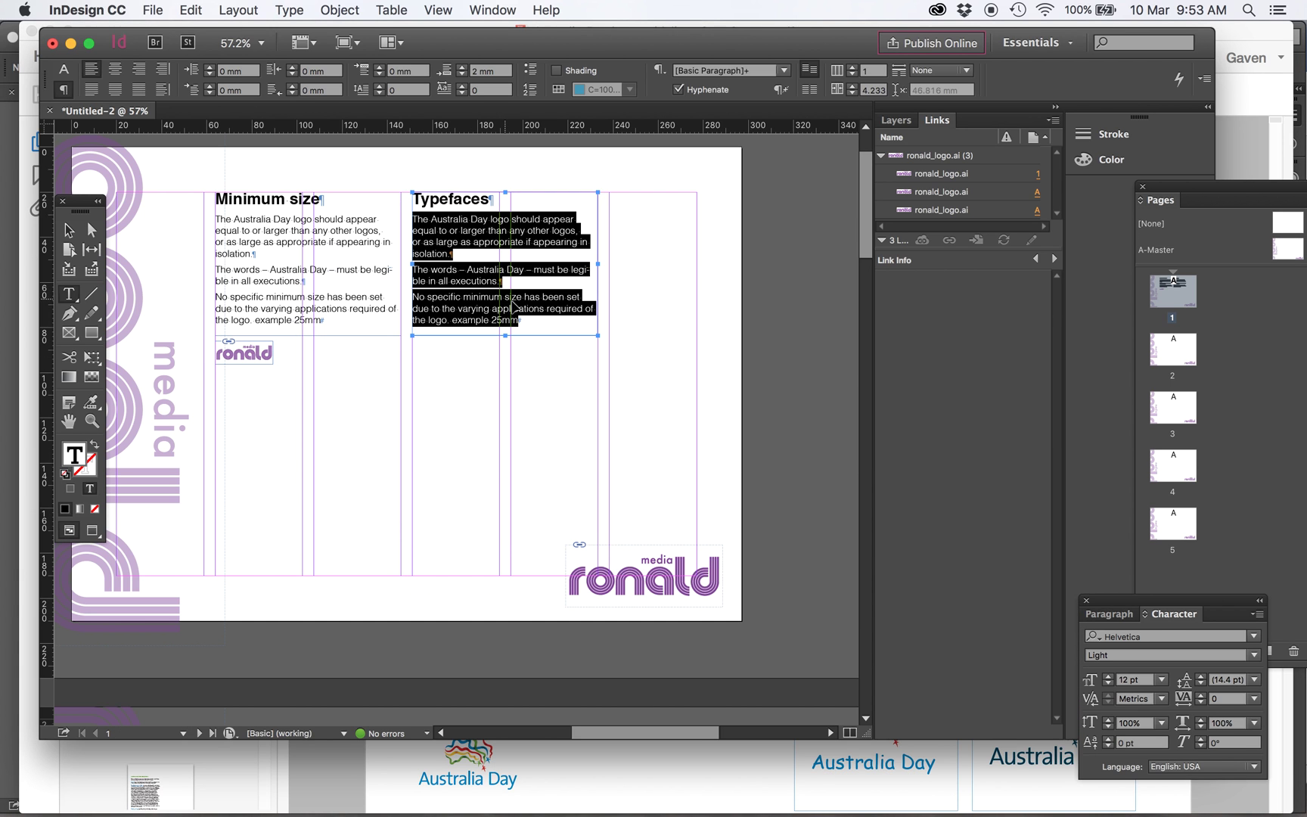
# Step: Paste the typeface description into the Typefaces column, replacing 'Sans Semi Light' with Helv
pyautogui.press('super+v')
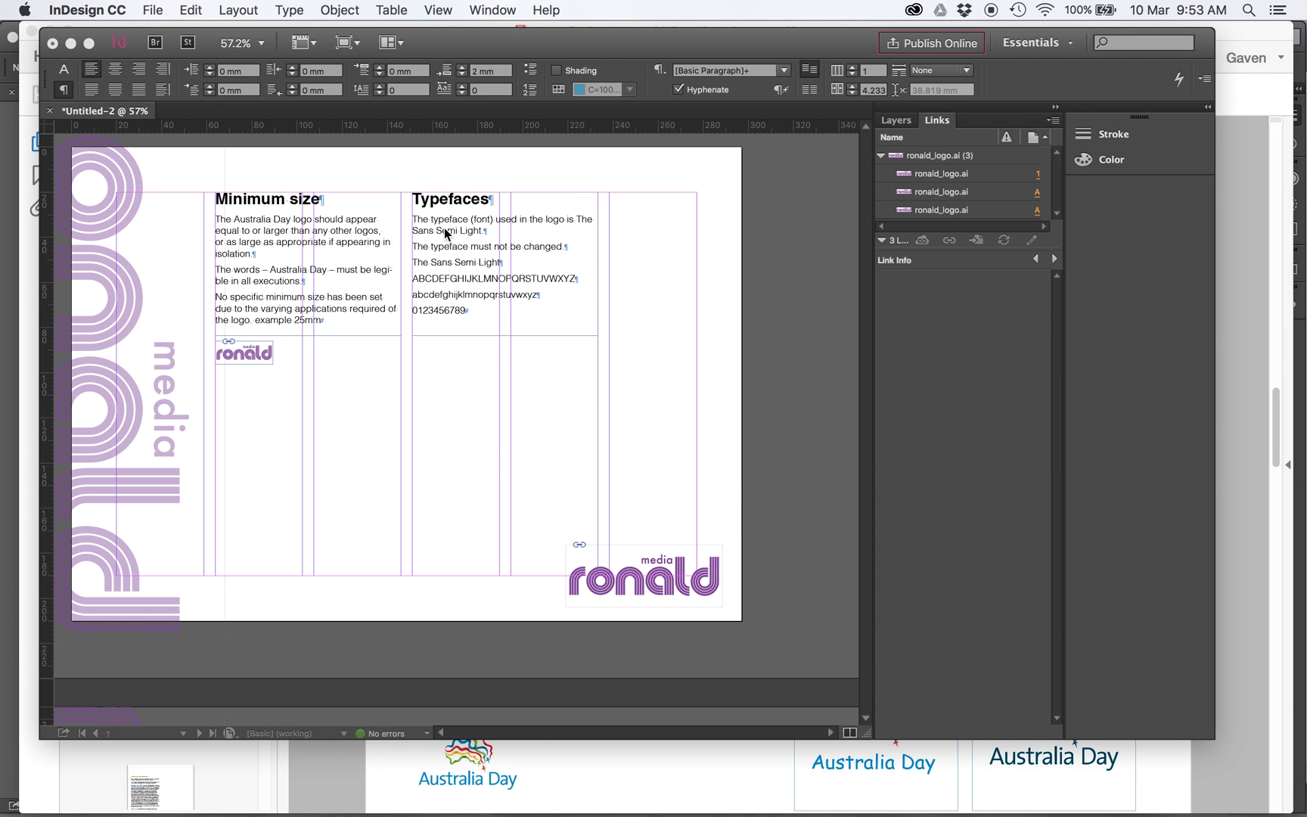
pyautogui.doubleClick(446, 230)
pyautogui.moveTo(479, 227); pyautogui.dragTo(414, 235)
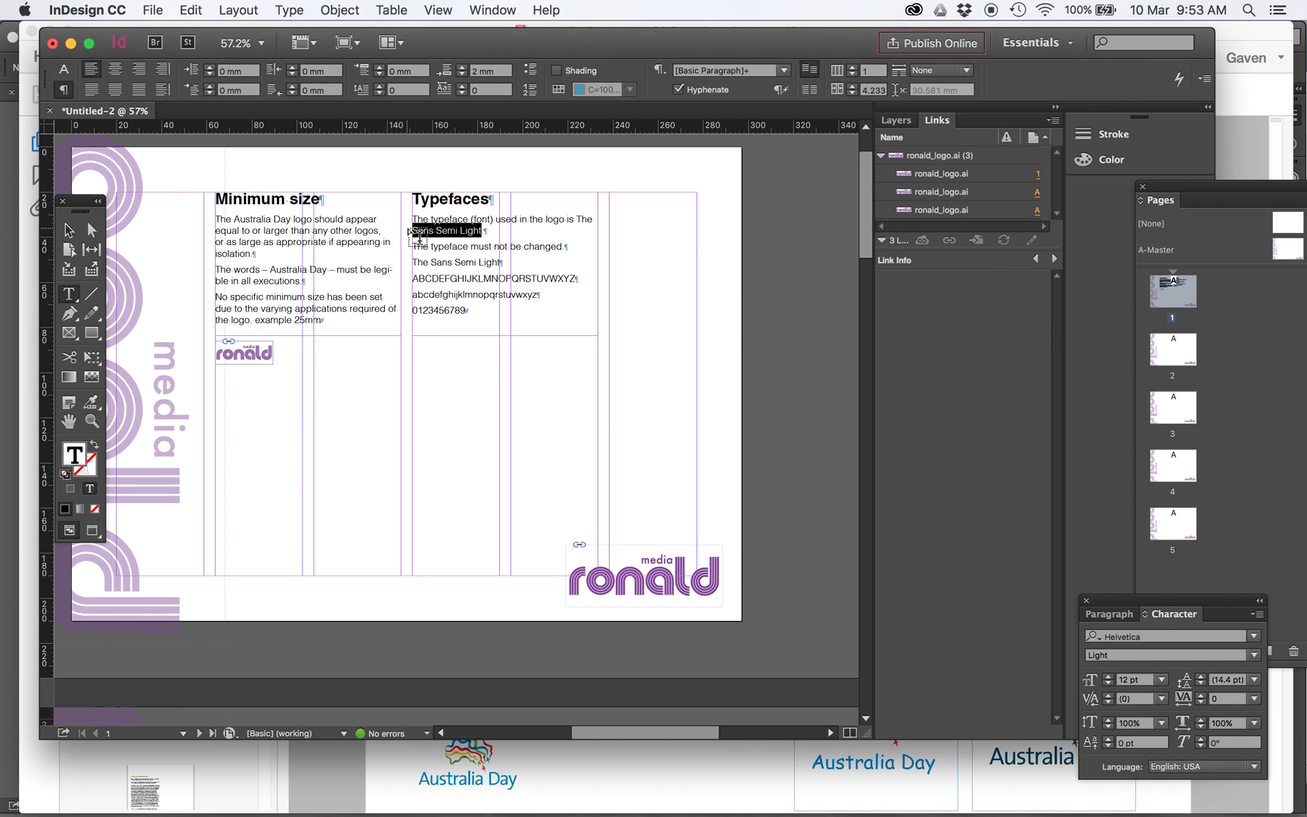
pyautogui.write('Helv')
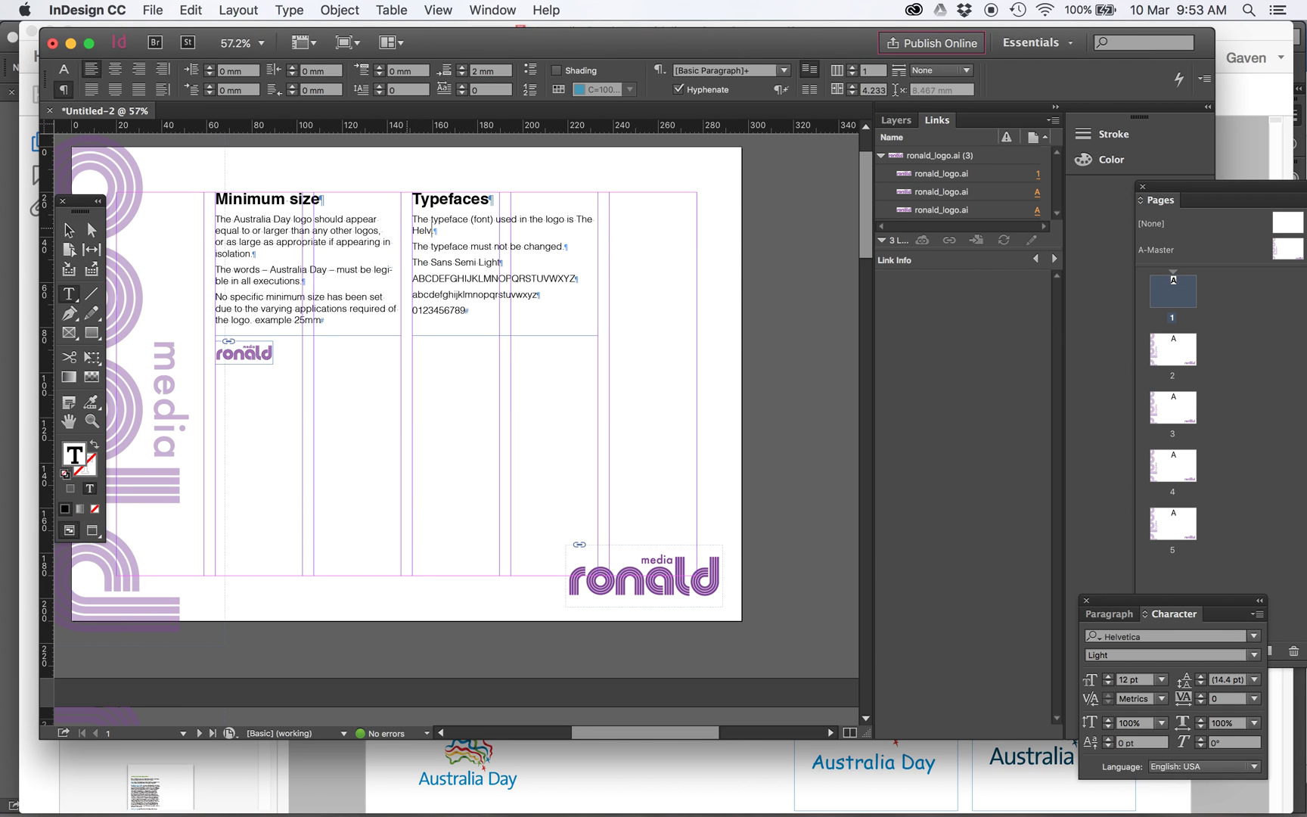
# Step: Check the character formatting of the alphabet and digit sample lines, then preview the page without guides
pyautogui.moveTo(483, 308); pyautogui.dragTo(410, 274)
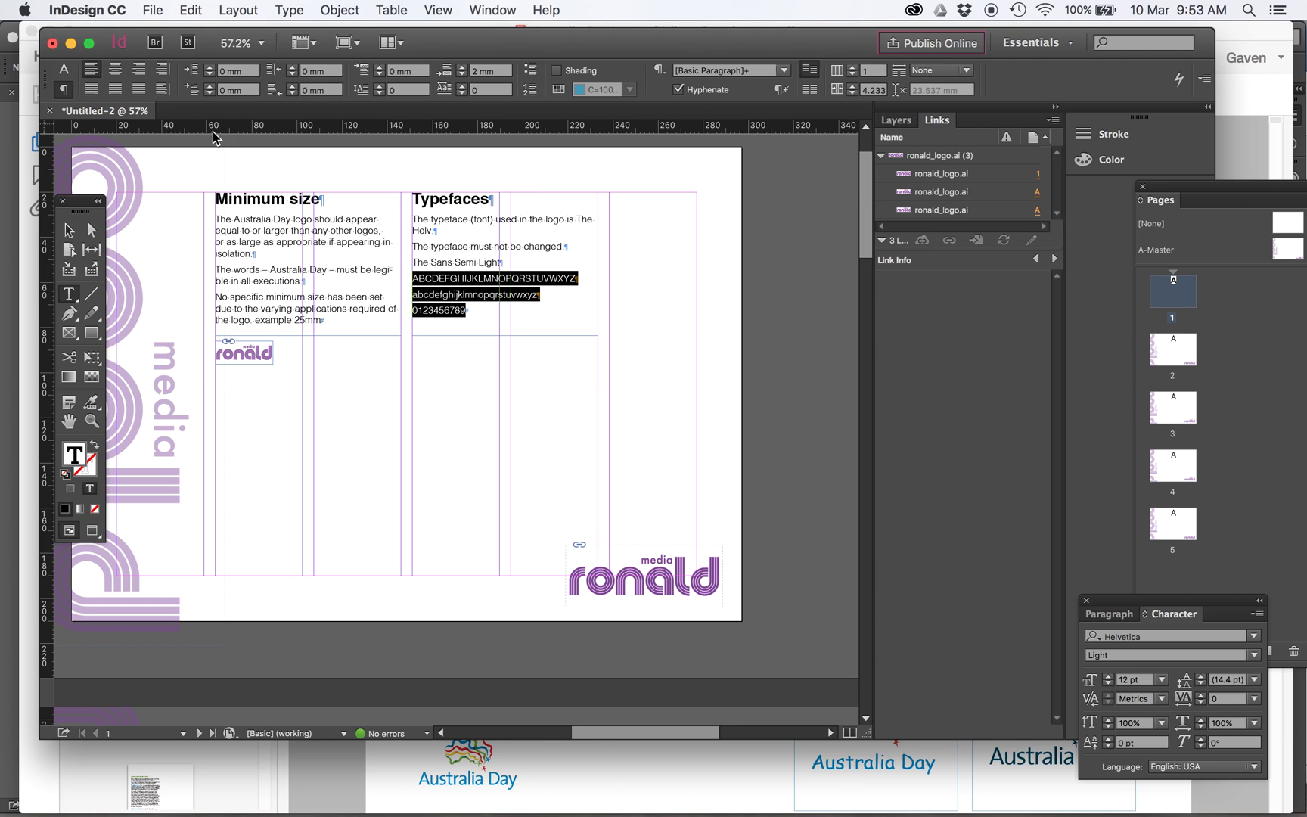
pyautogui.click(64, 70)
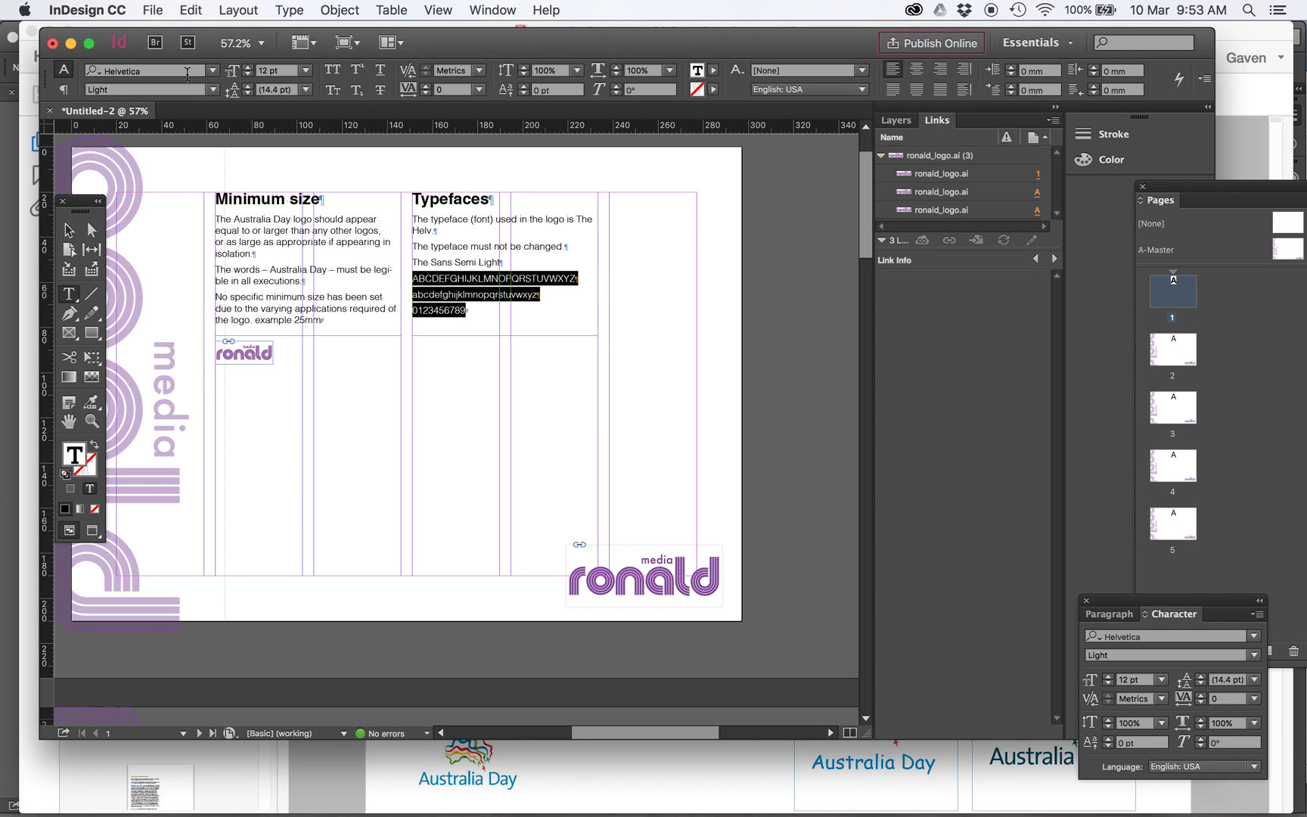
pyautogui.click(68, 229)
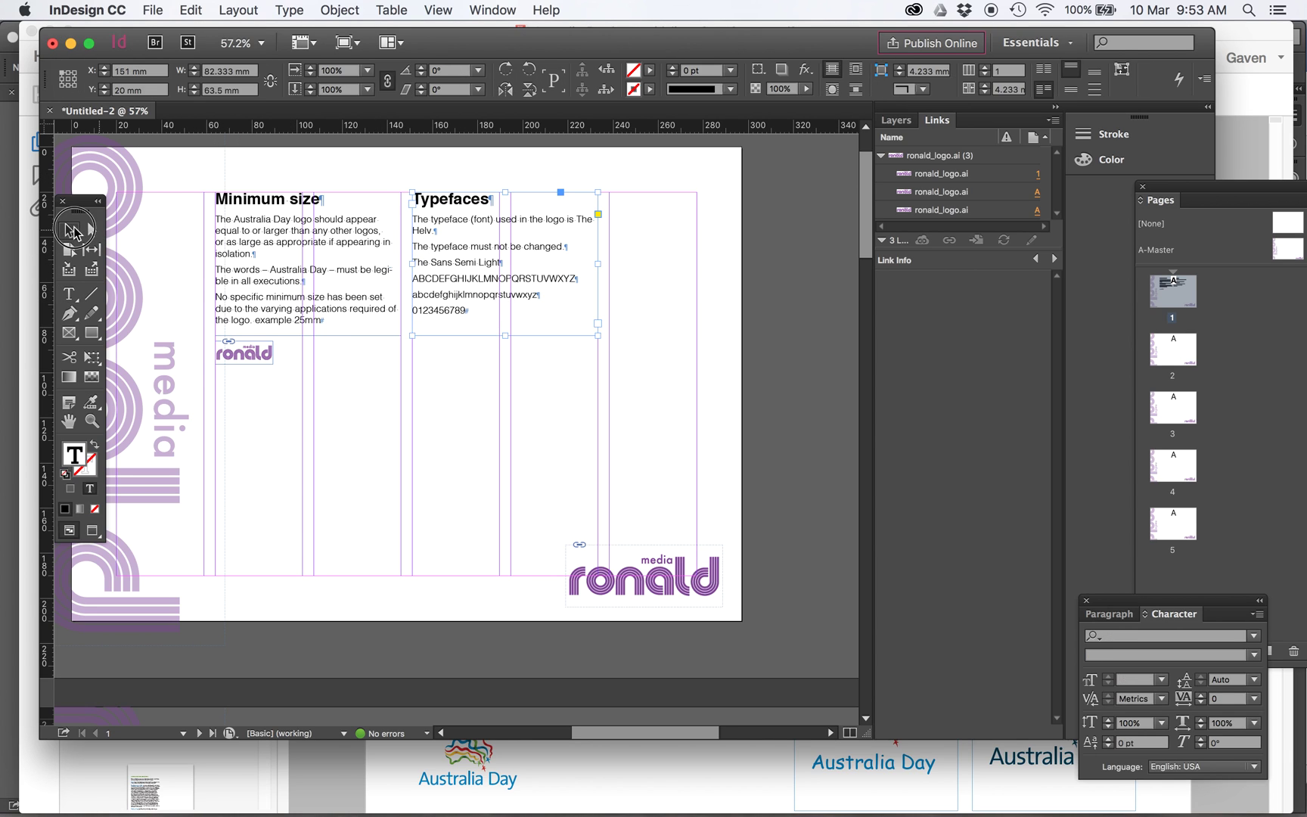
pyautogui.press('w')
pyautogui.click(443, 175)
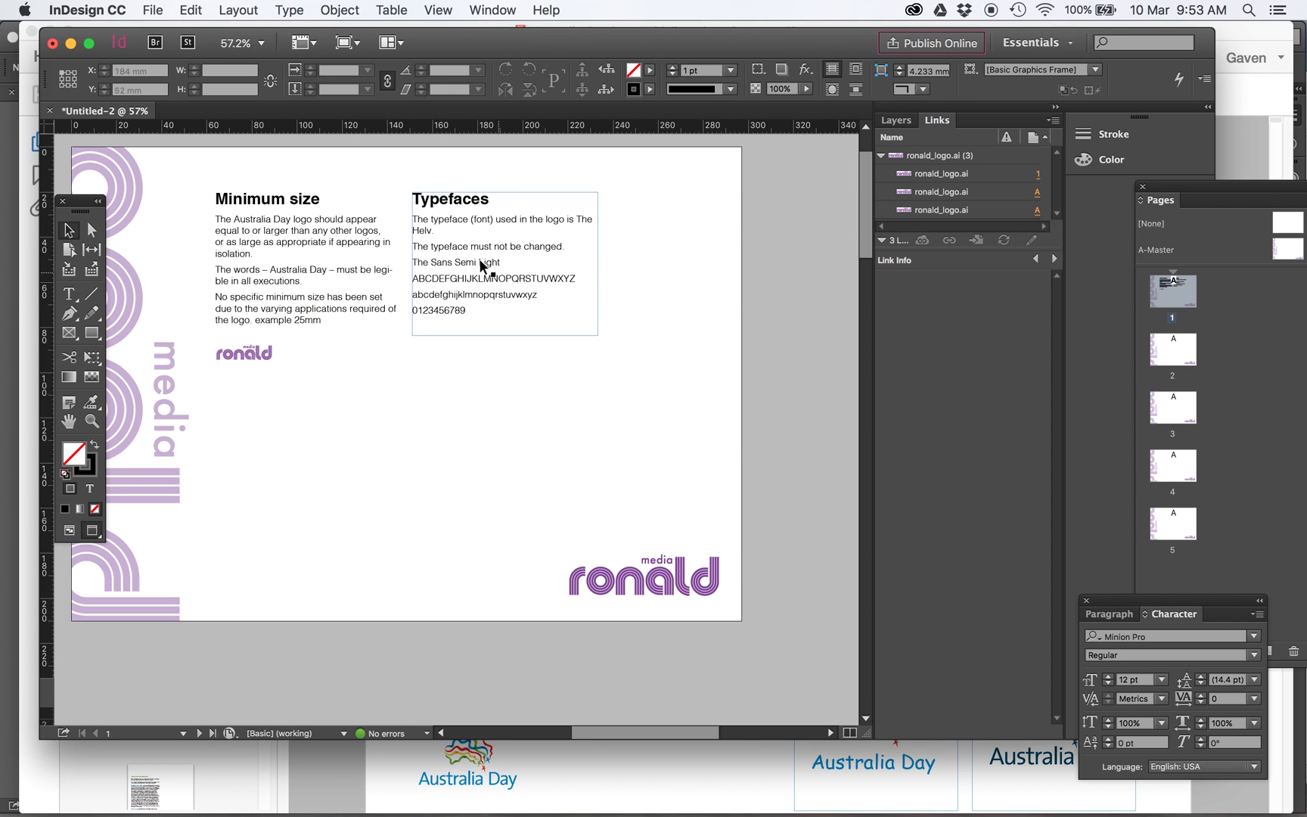
pyautogui.click(539, 452)
pyautogui.press('w')
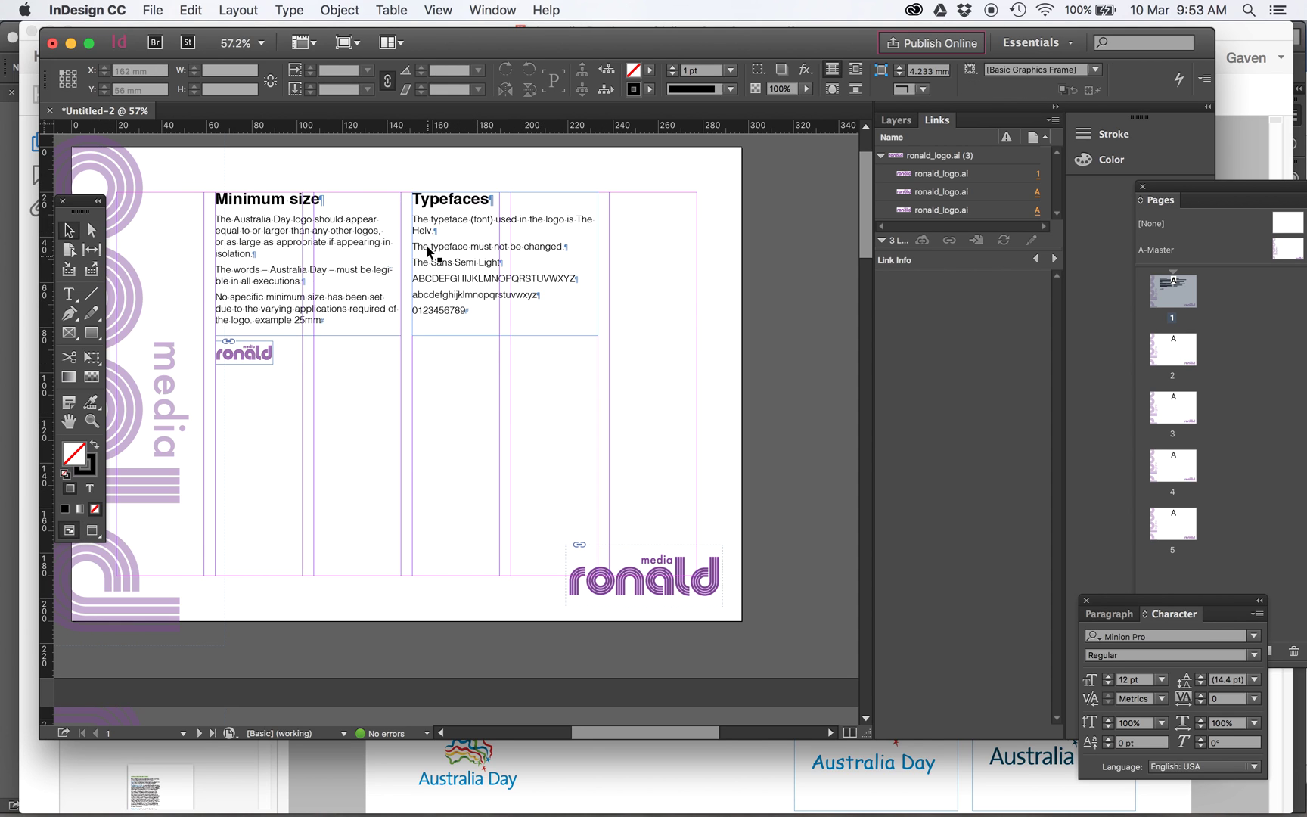
pyautogui.moveTo(511, 560); pyautogui.dragTo(338, 294)
# Step: Paste a copy of the Minimum size text frame in place on page 2
pyautogui.click(338, 293)
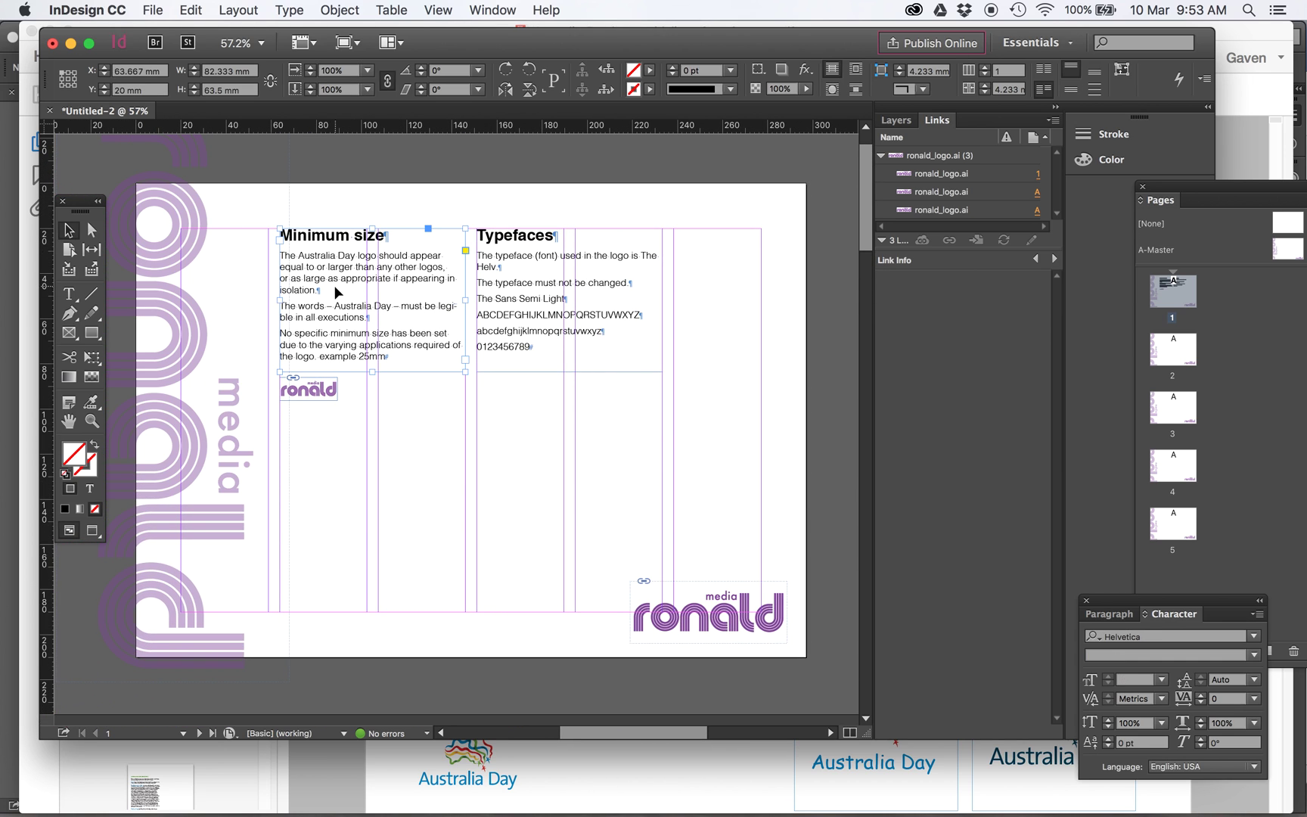
pyautogui.scroll(-10, 580, 514)
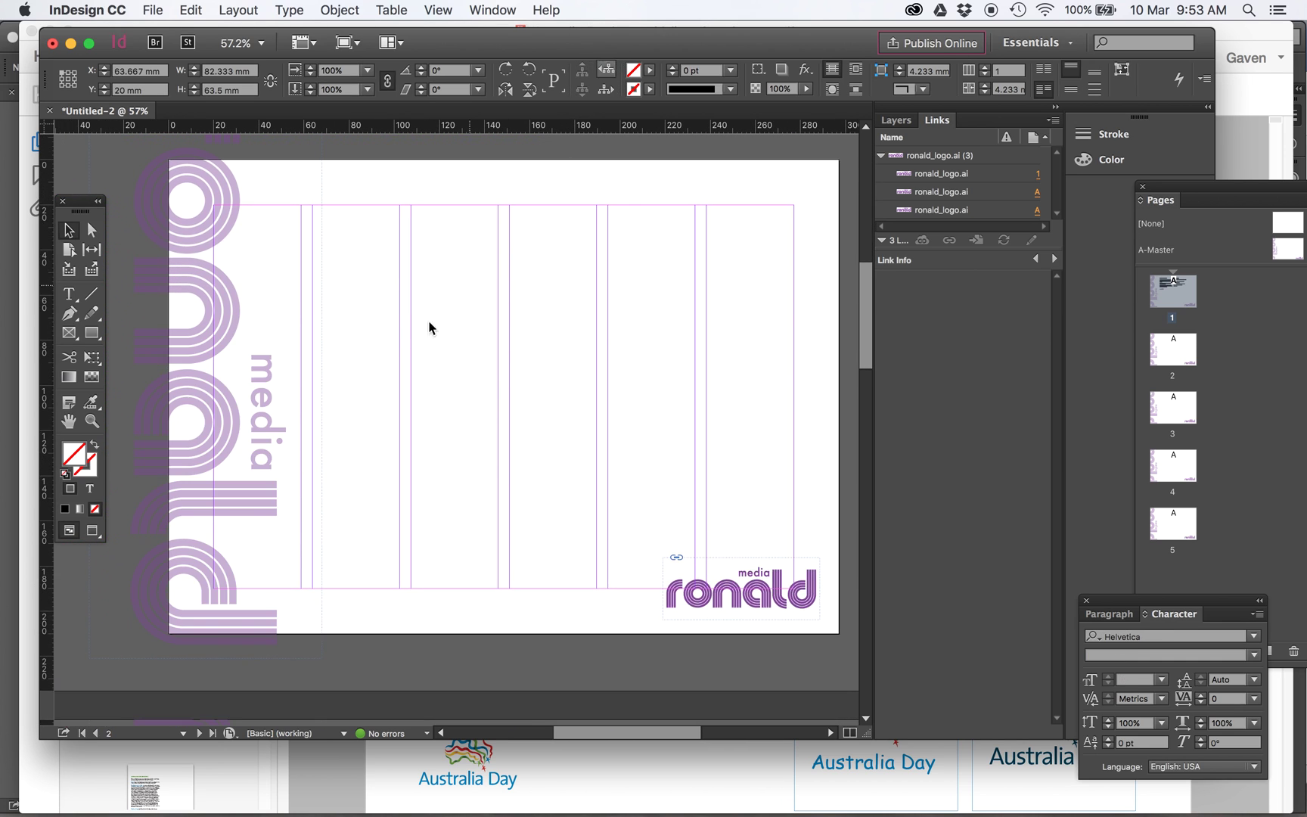
pyautogui.click(371, 325)
pyautogui.click(187, 12)
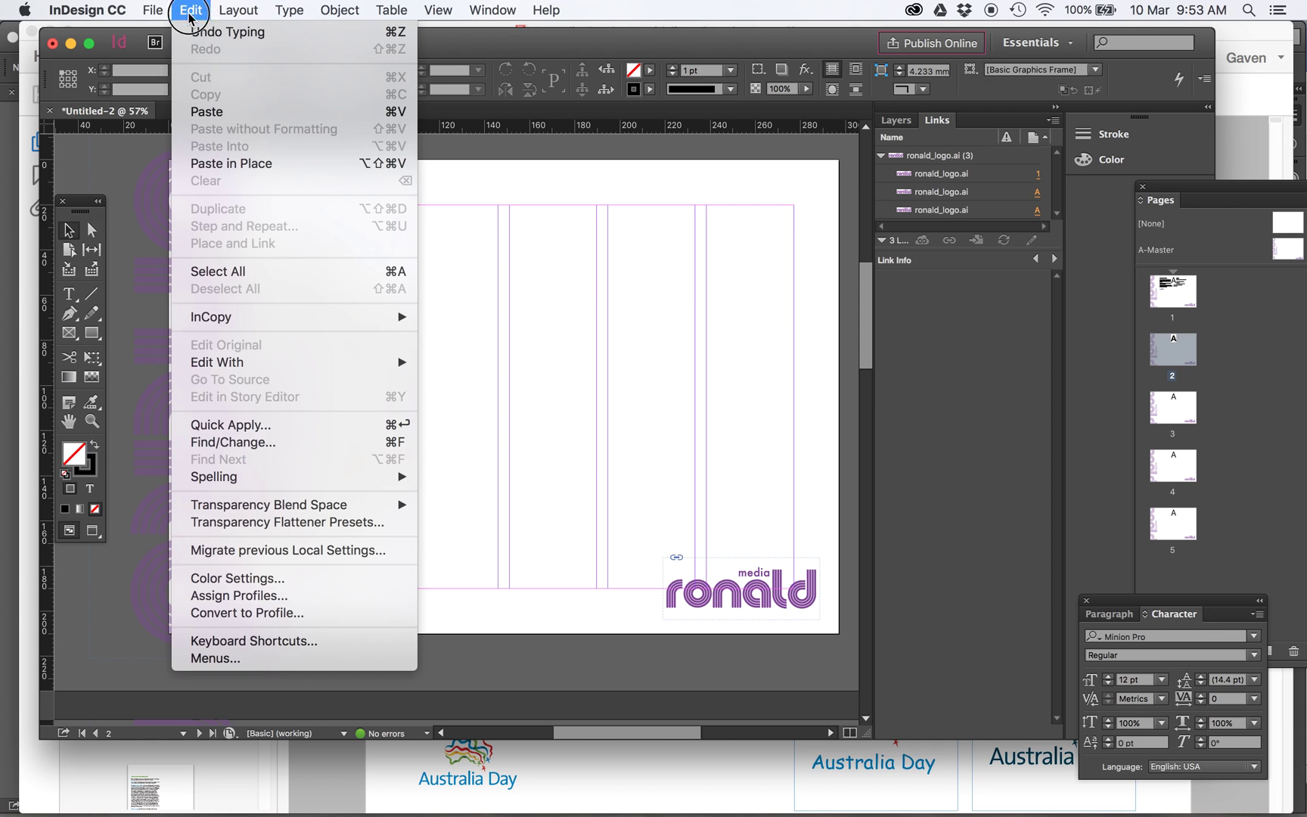
pyautogui.click(218, 160)
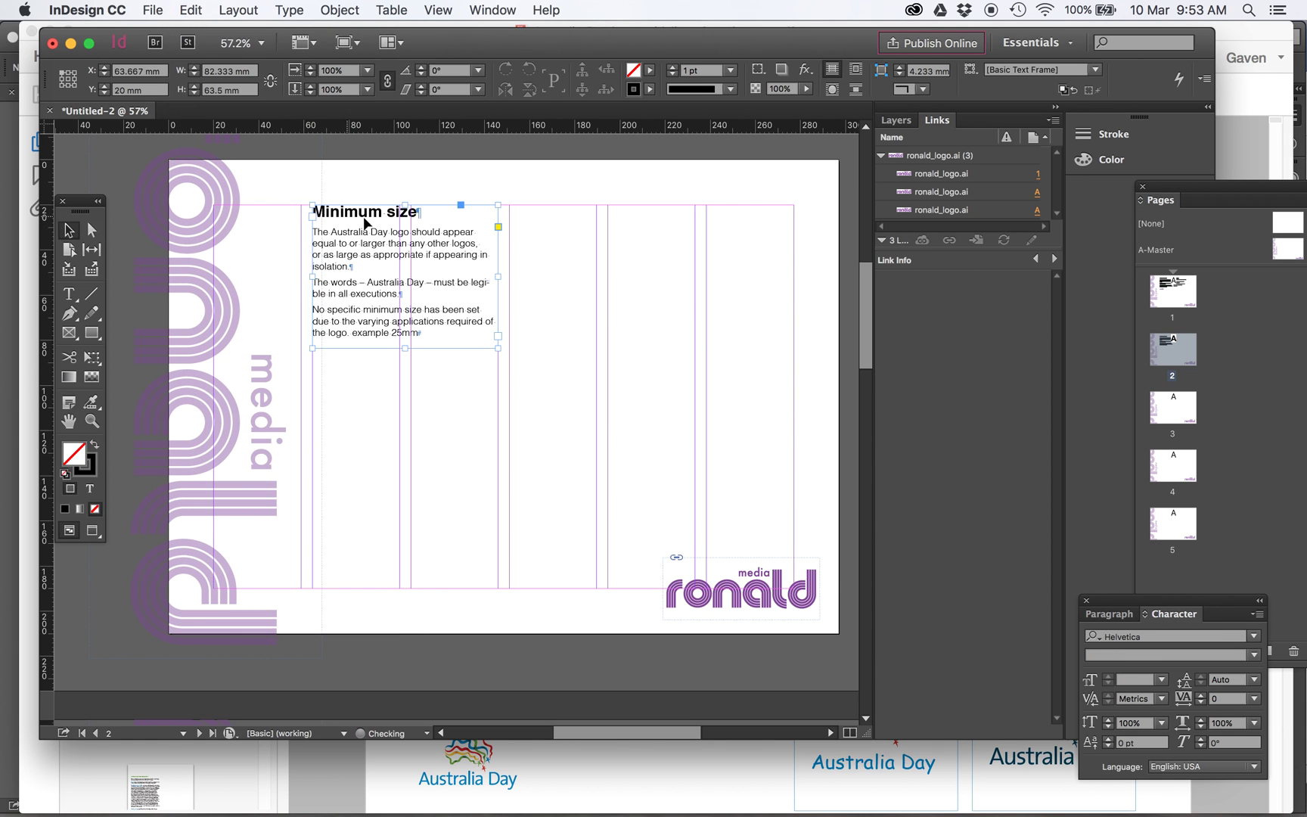
# Step: Retitle the pasted frame 'Misuse of logo' and cut its body text to one paragraph
pyautogui.doubleClick(409, 215)
pyautogui.moveTo(417, 214); pyautogui.dragTo(292, 216)
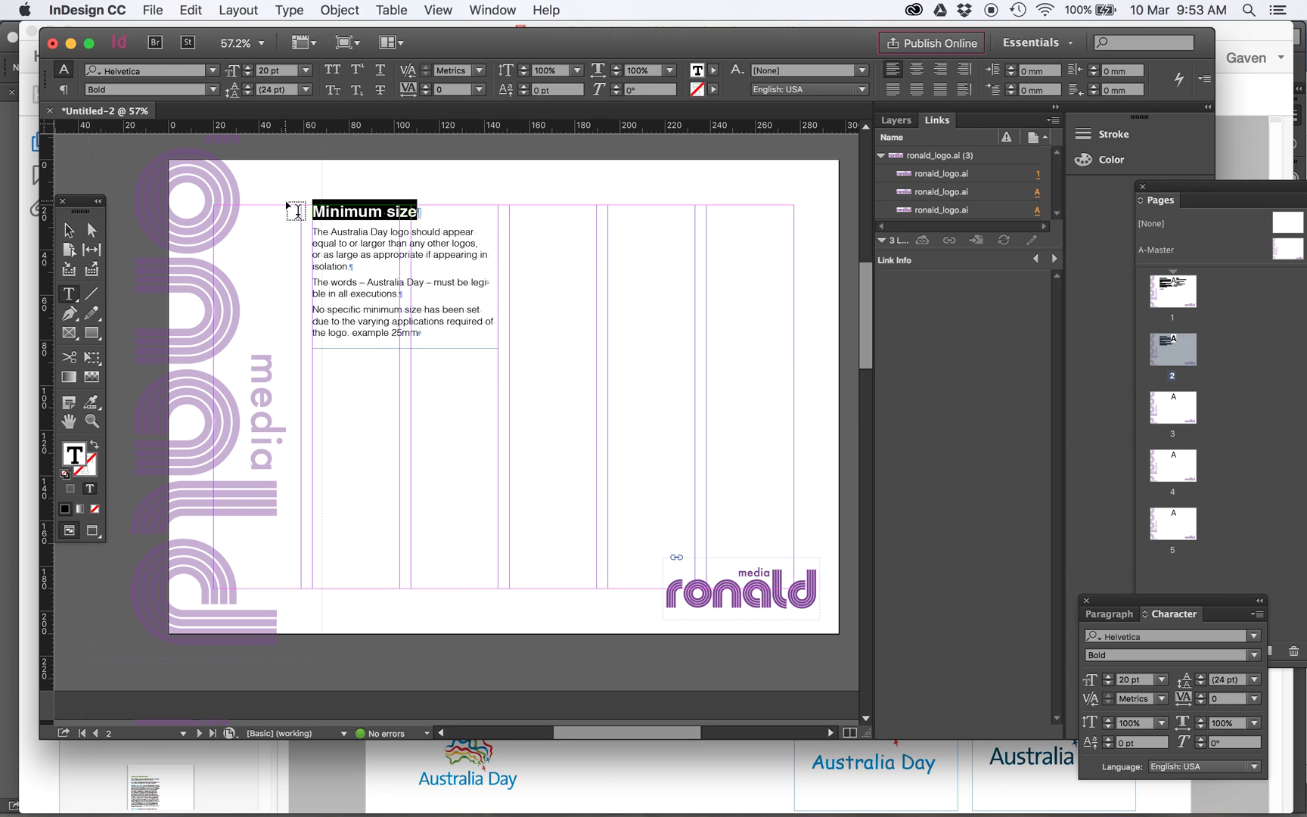
pyautogui.write('Misuse of logo')
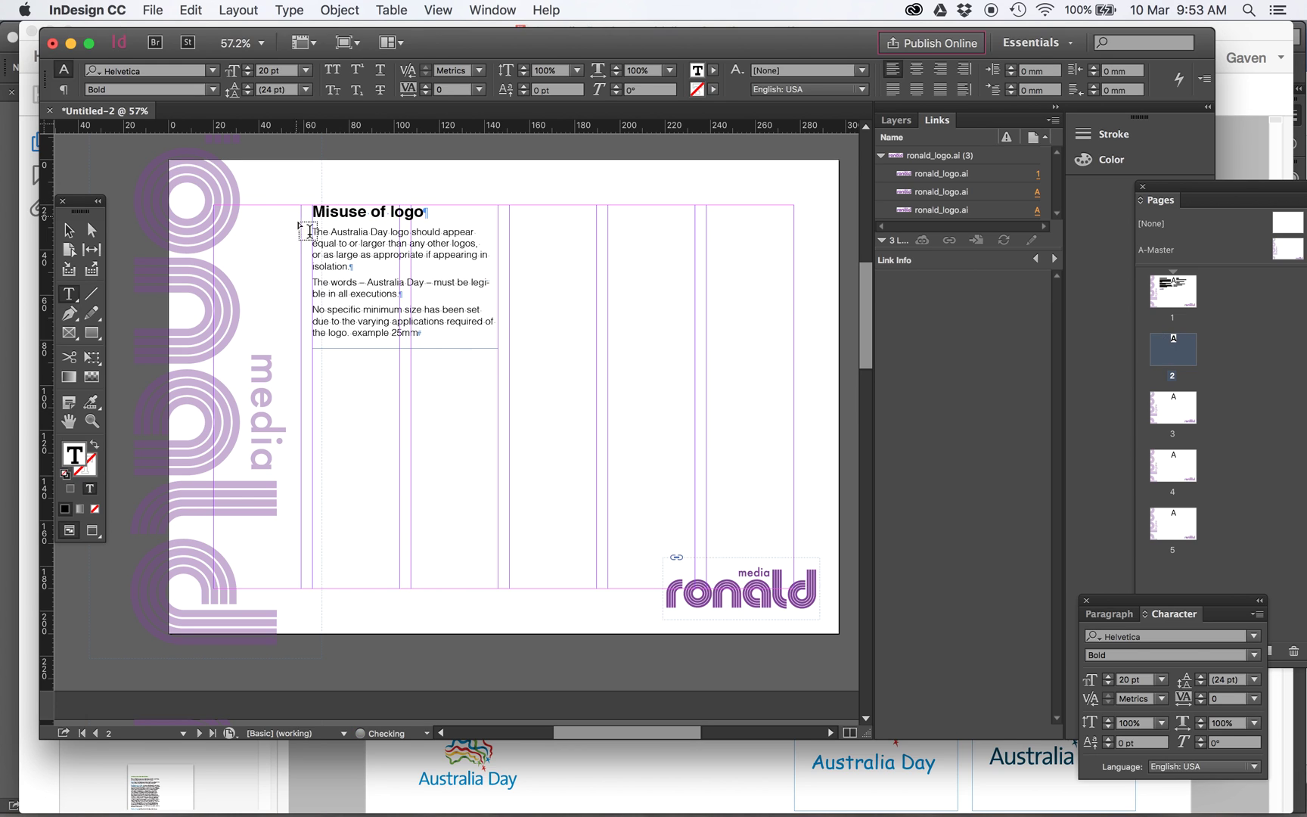
pyautogui.moveTo(435, 347); pyautogui.dragTo(307, 267)
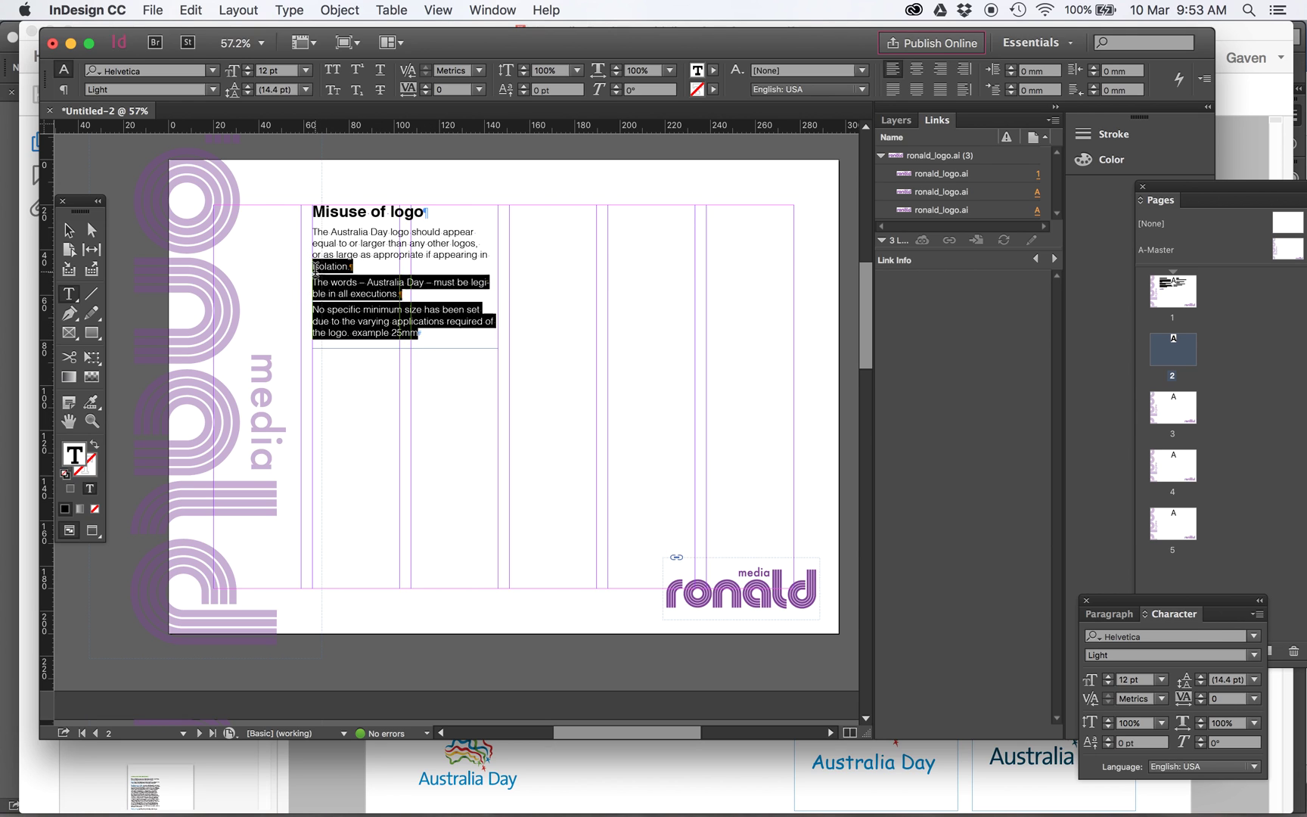
pyautogui.press('BackSpace')
pyautogui.click(68, 229)
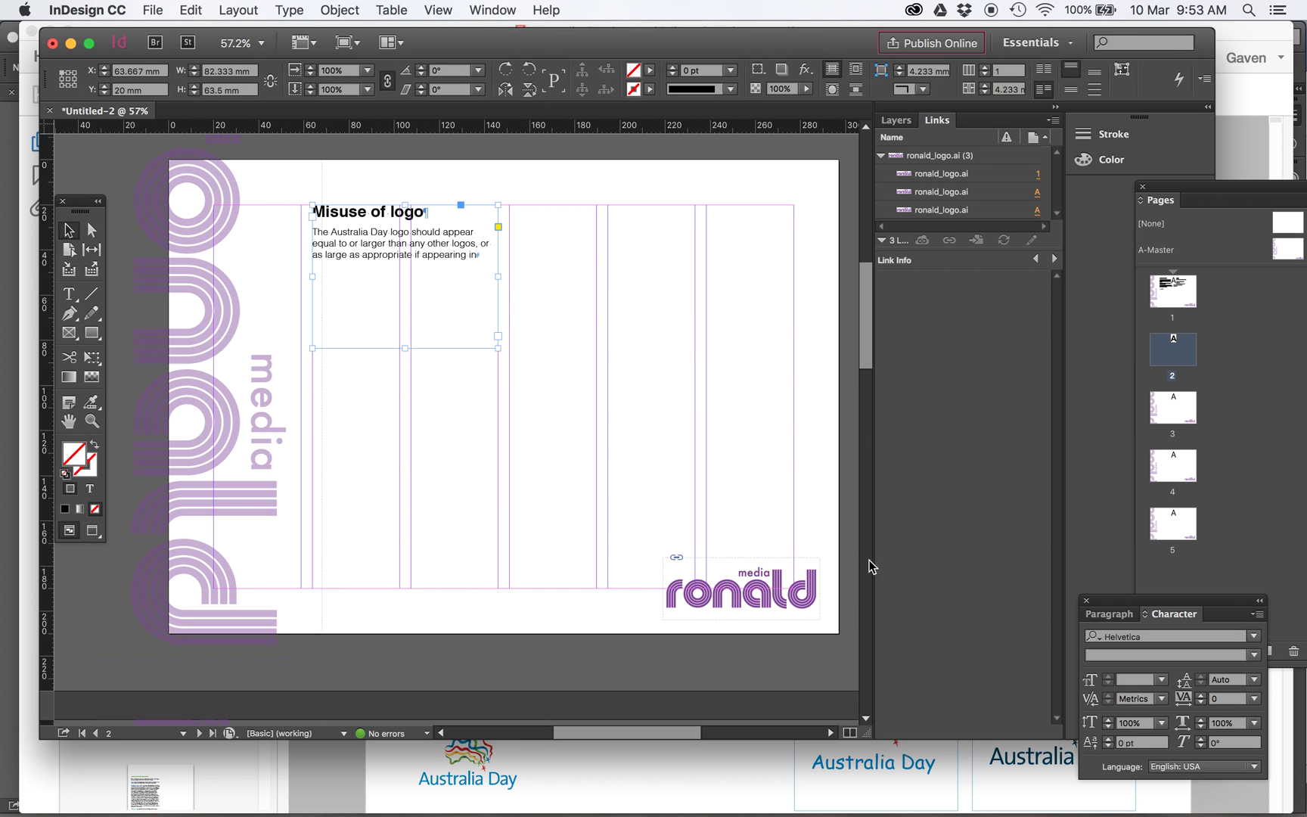
pyautogui.click(825, 568)
pyautogui.press('super+j')
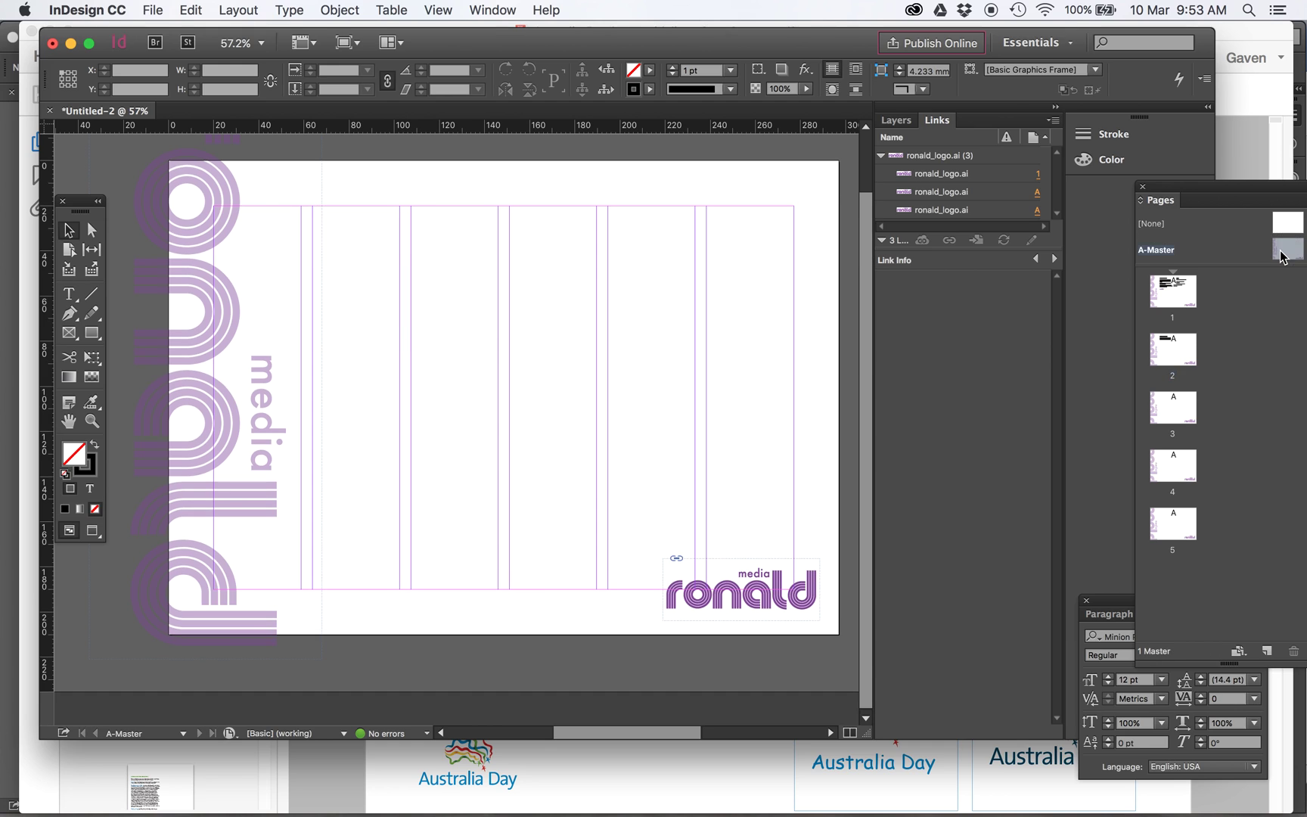
# Step: Paste a smaller copy of the ronald logo onto page 2 and duplicate it down the middle column
pyautogui.click(785, 578)
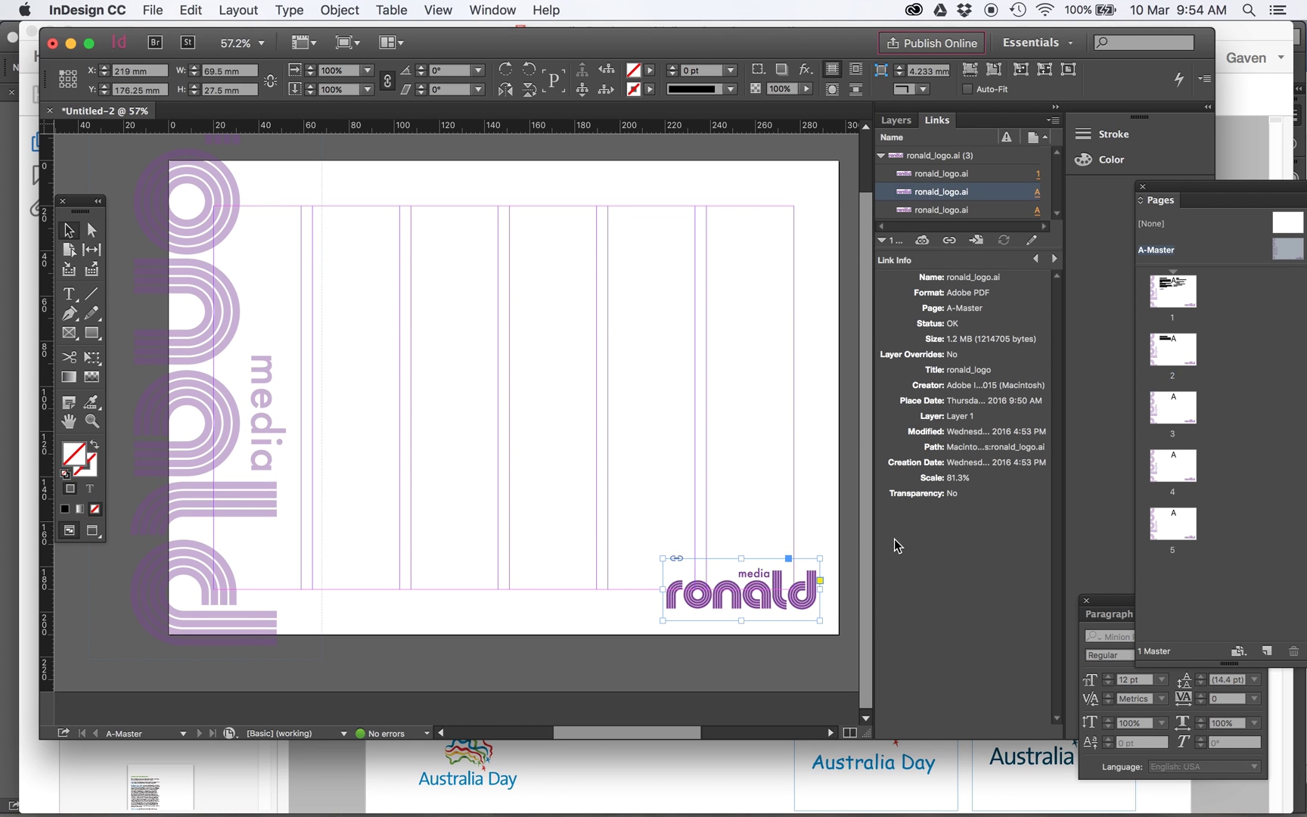
pyautogui.doubleClick(1173, 351)
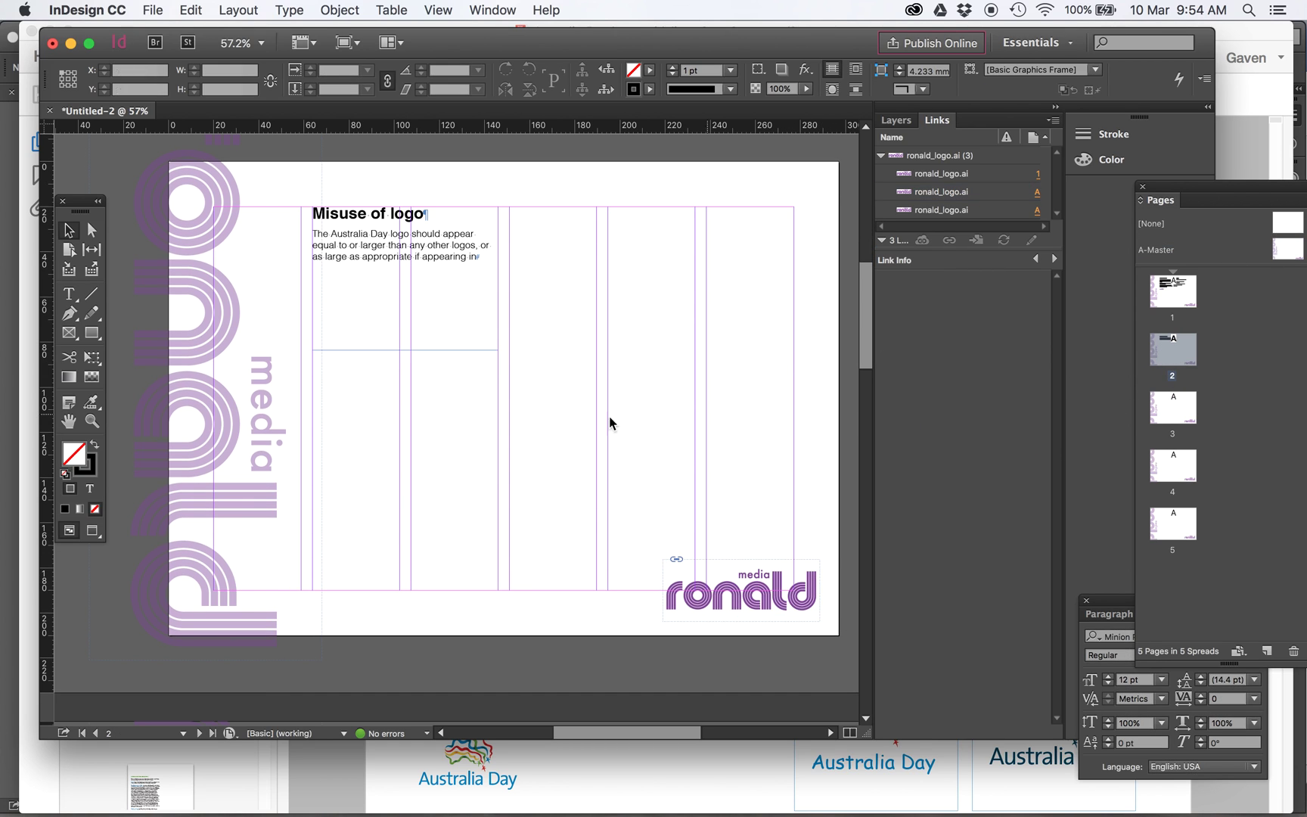
pyautogui.press('super+v')
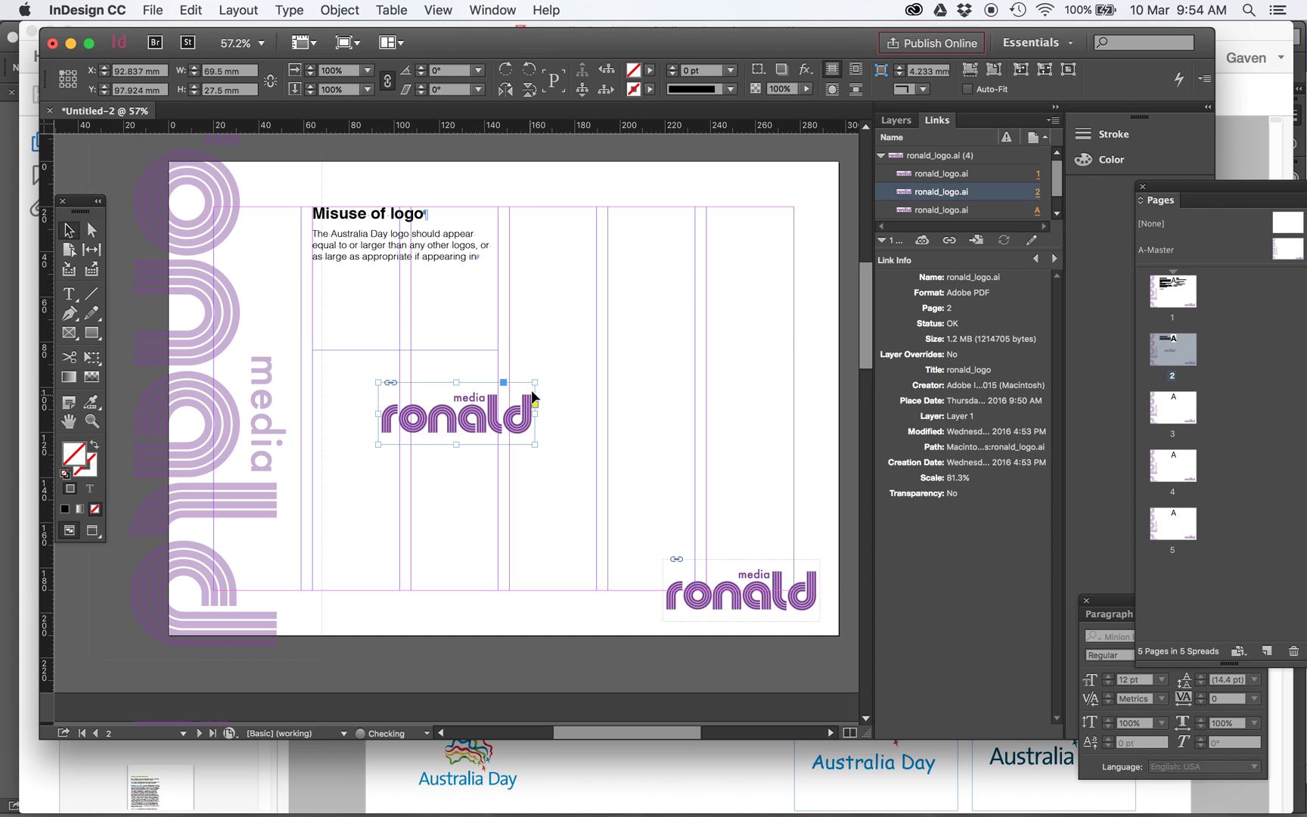
pyautogui.moveTo(534, 380); pyautogui.dragTo(517, 390)
pyautogui.moveTo(592, 289); pyautogui.dragTo(585, 464)
# Step: Rotate the third logo copy by 18°
pyautogui.click(587, 388)
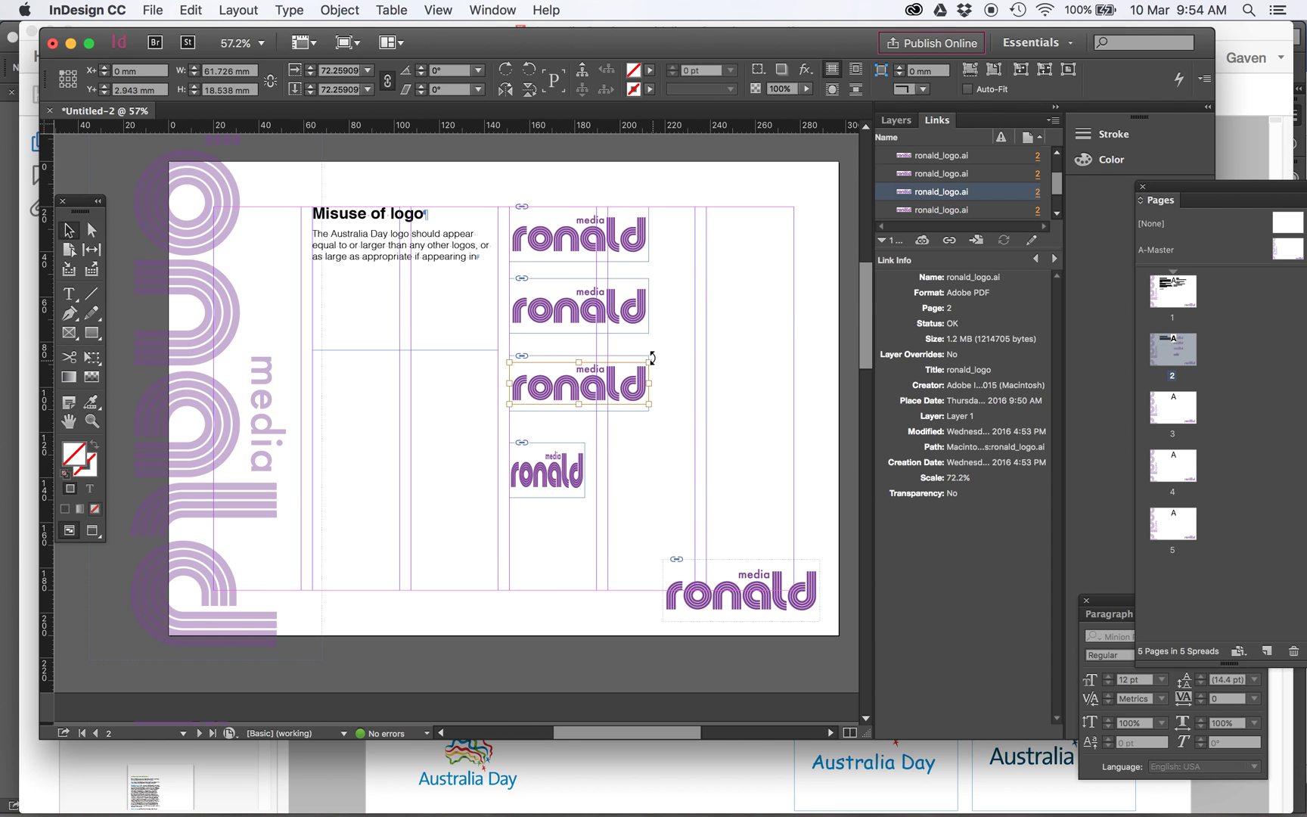
pyautogui.moveTo(652, 358); pyautogui.dragTo(648, 330)
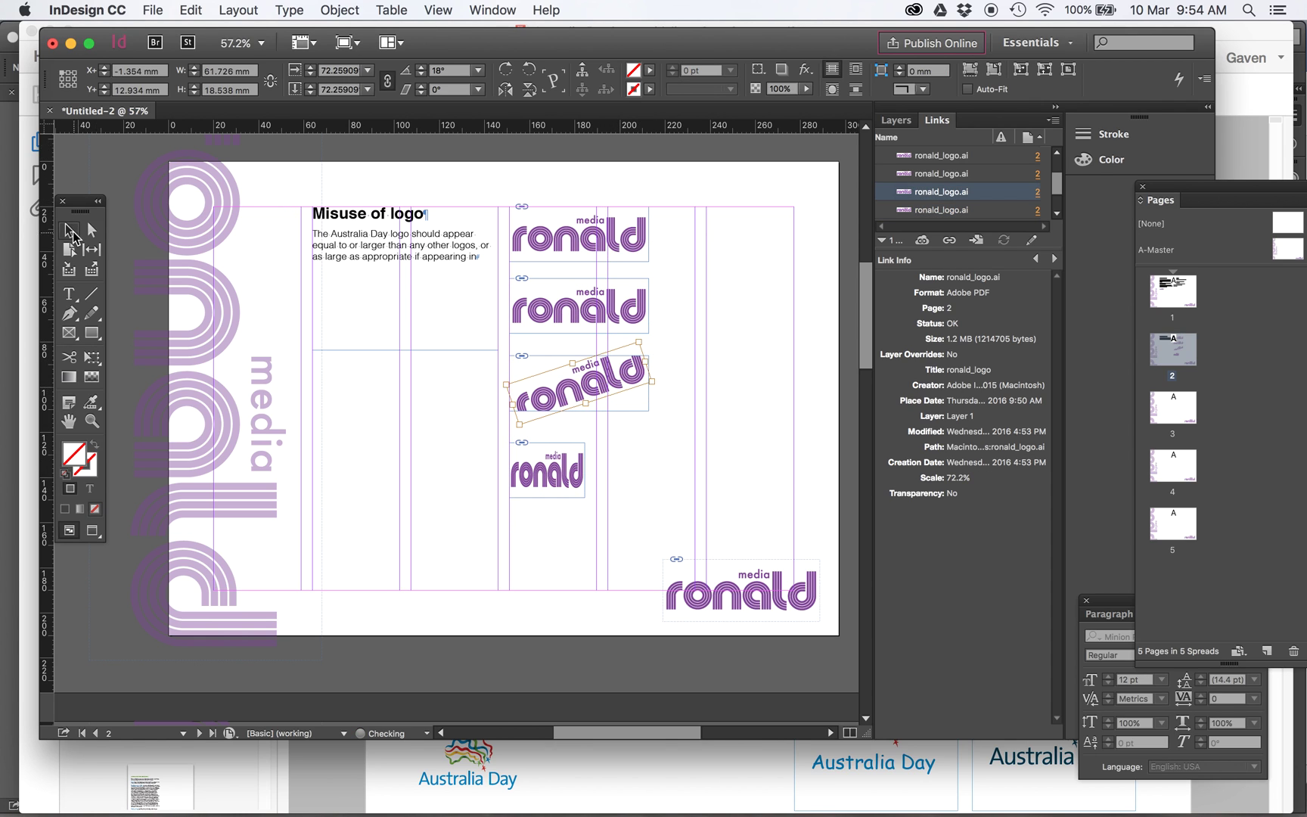
pyautogui.click(782, 388)
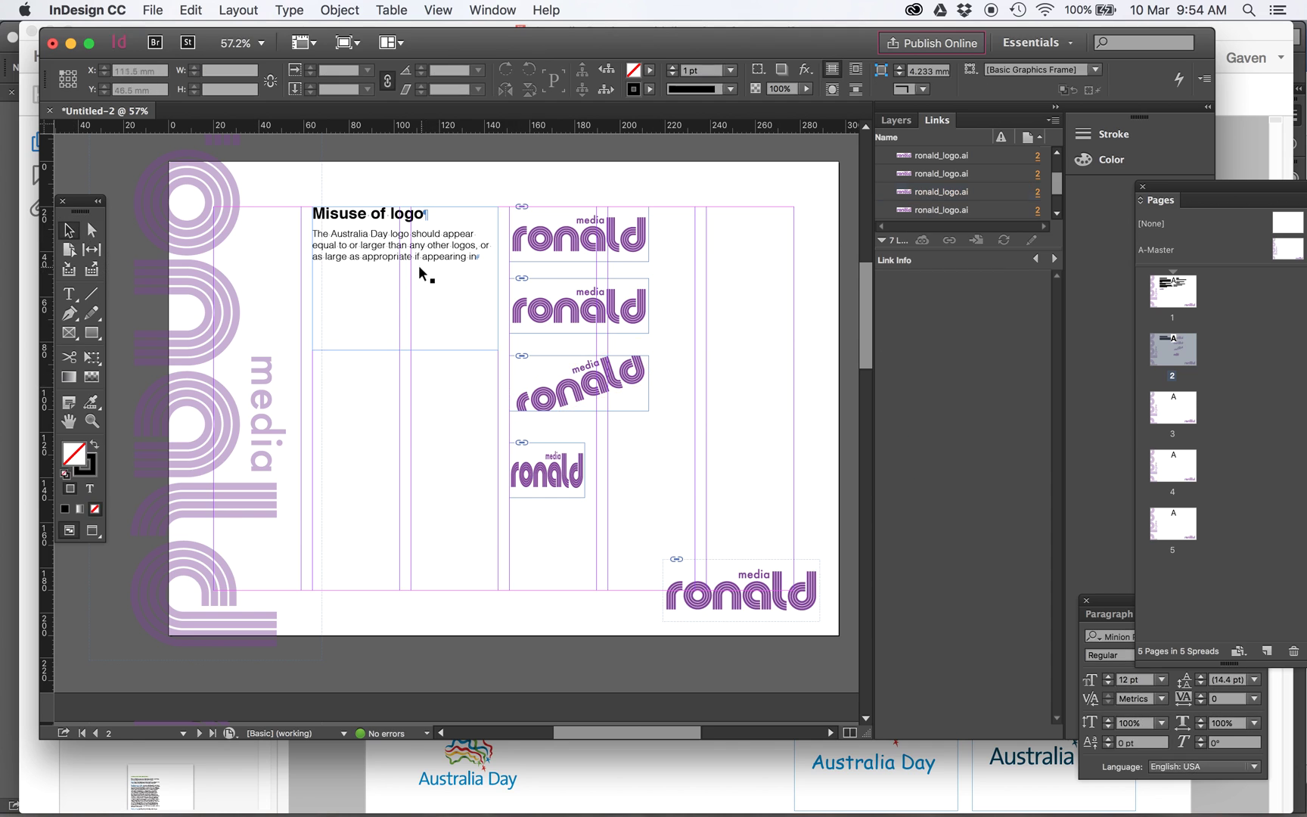
pyautogui.click(68, 292)
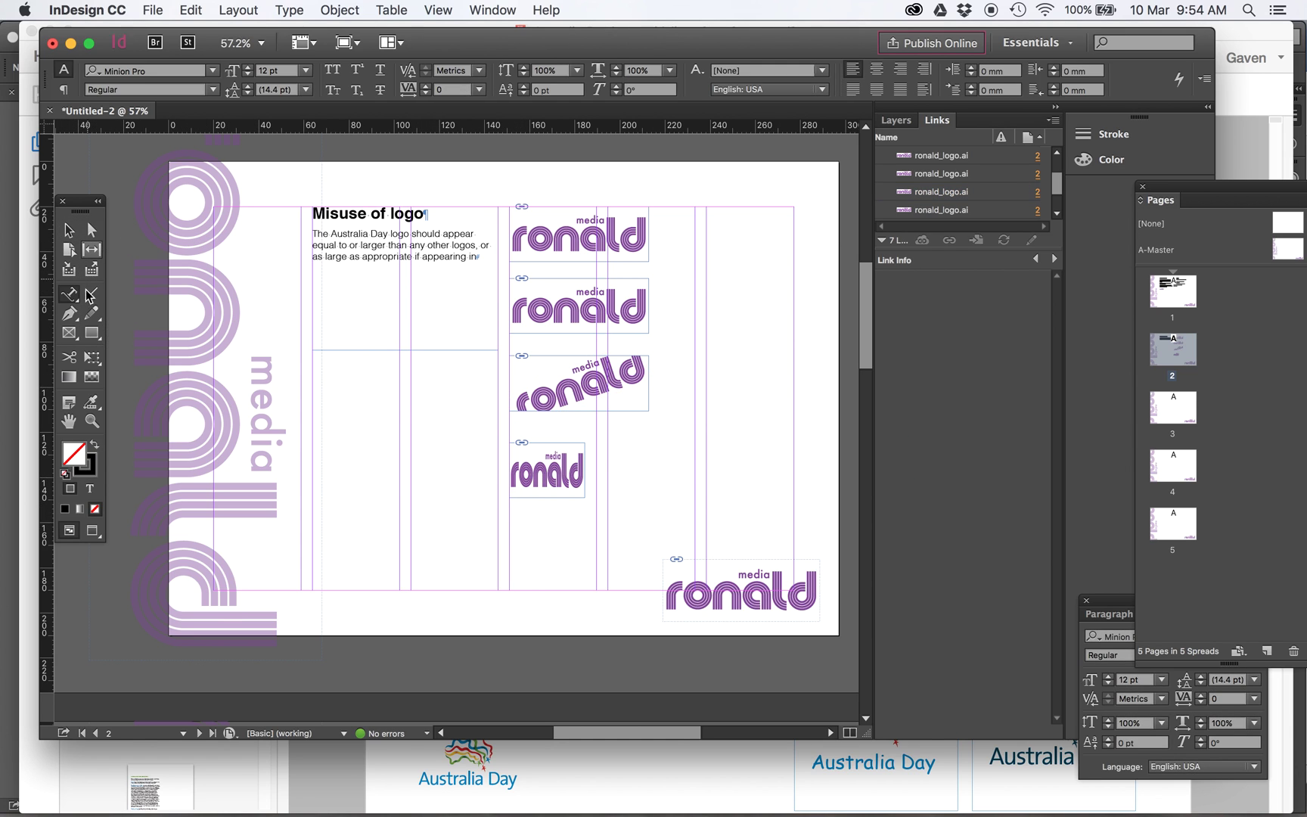
# Step: Draw a caption frame below the smallest logo reading 'Do not scale'
pyautogui.moveTo(68, 293); pyautogui.dragTo(144, 298)
pyautogui.moveTo(510, 502); pyautogui.dragTo(596, 522)
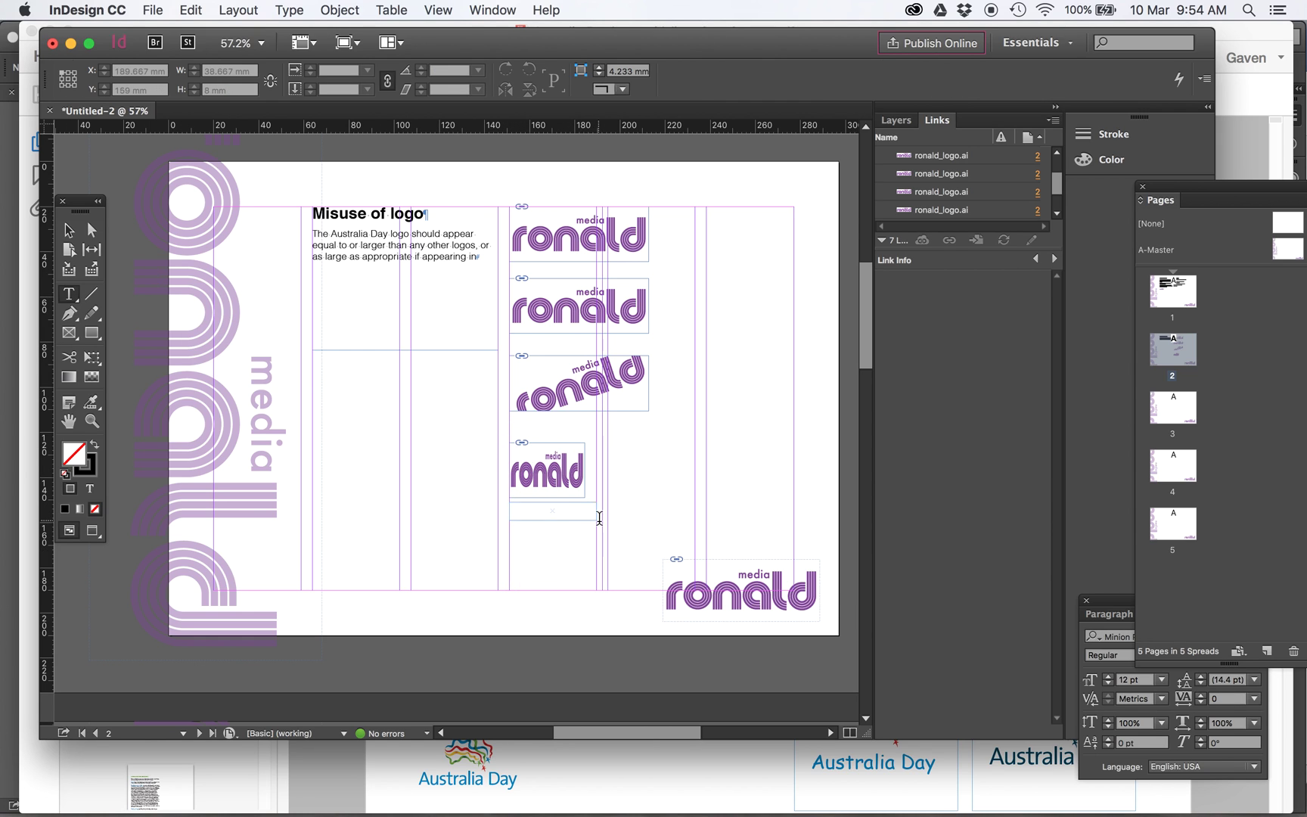
pyautogui.write('Do not scale')
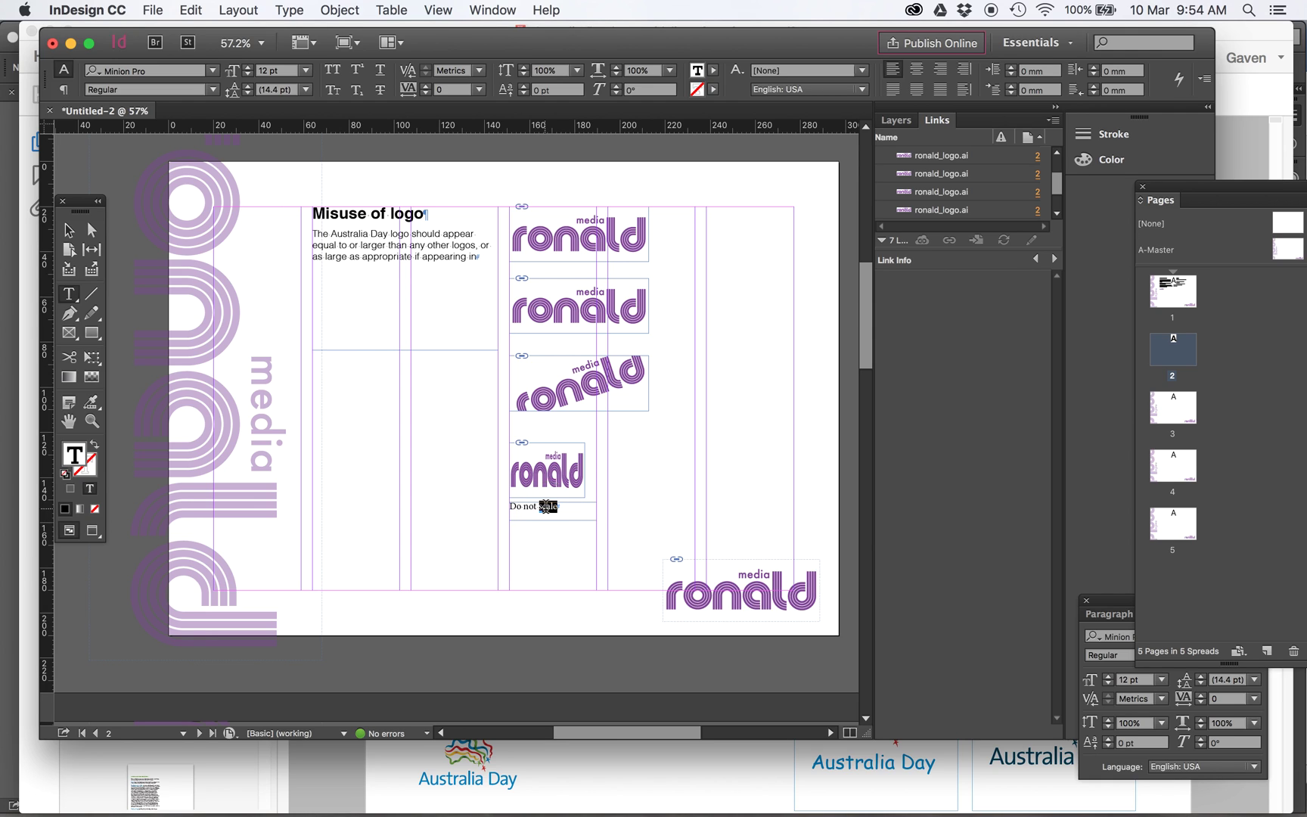
pyautogui.click(90, 402)
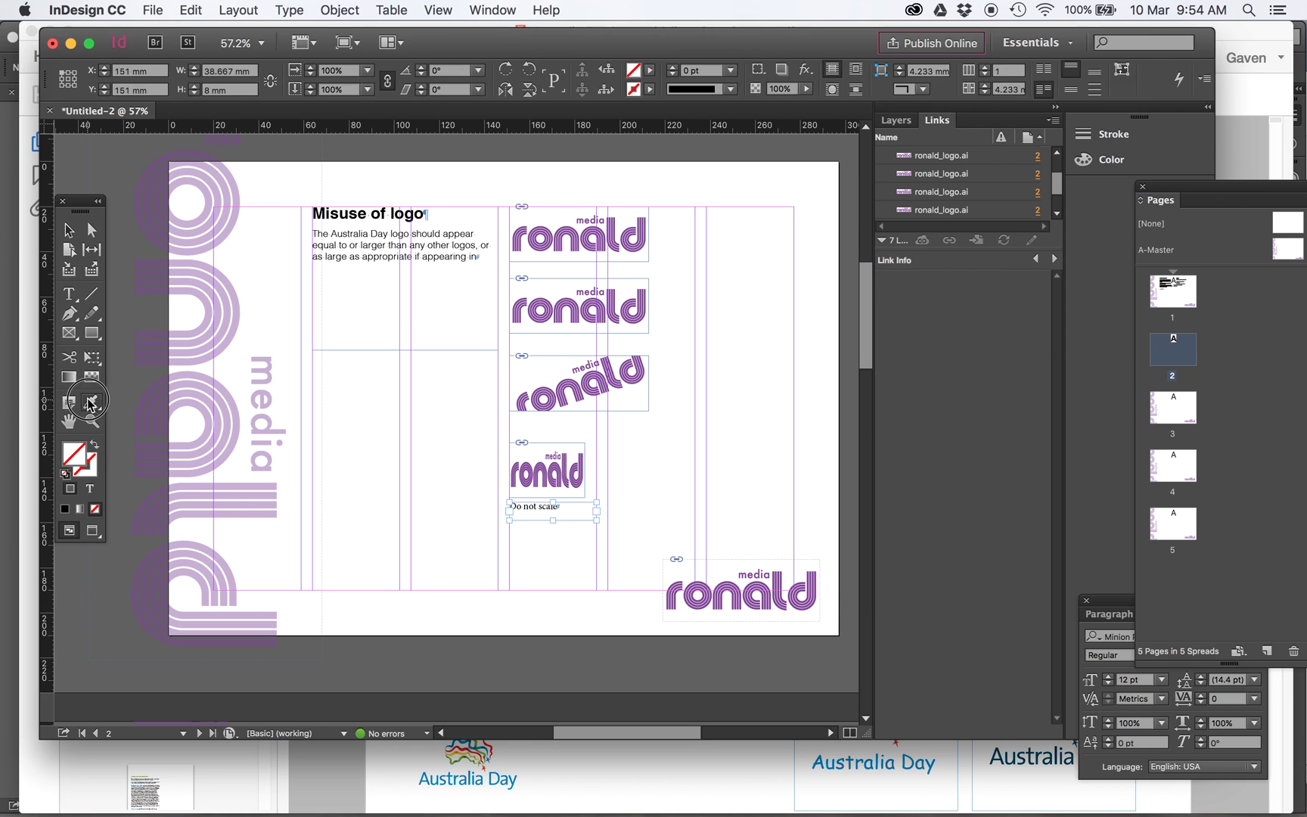
pyautogui.click(68, 295)
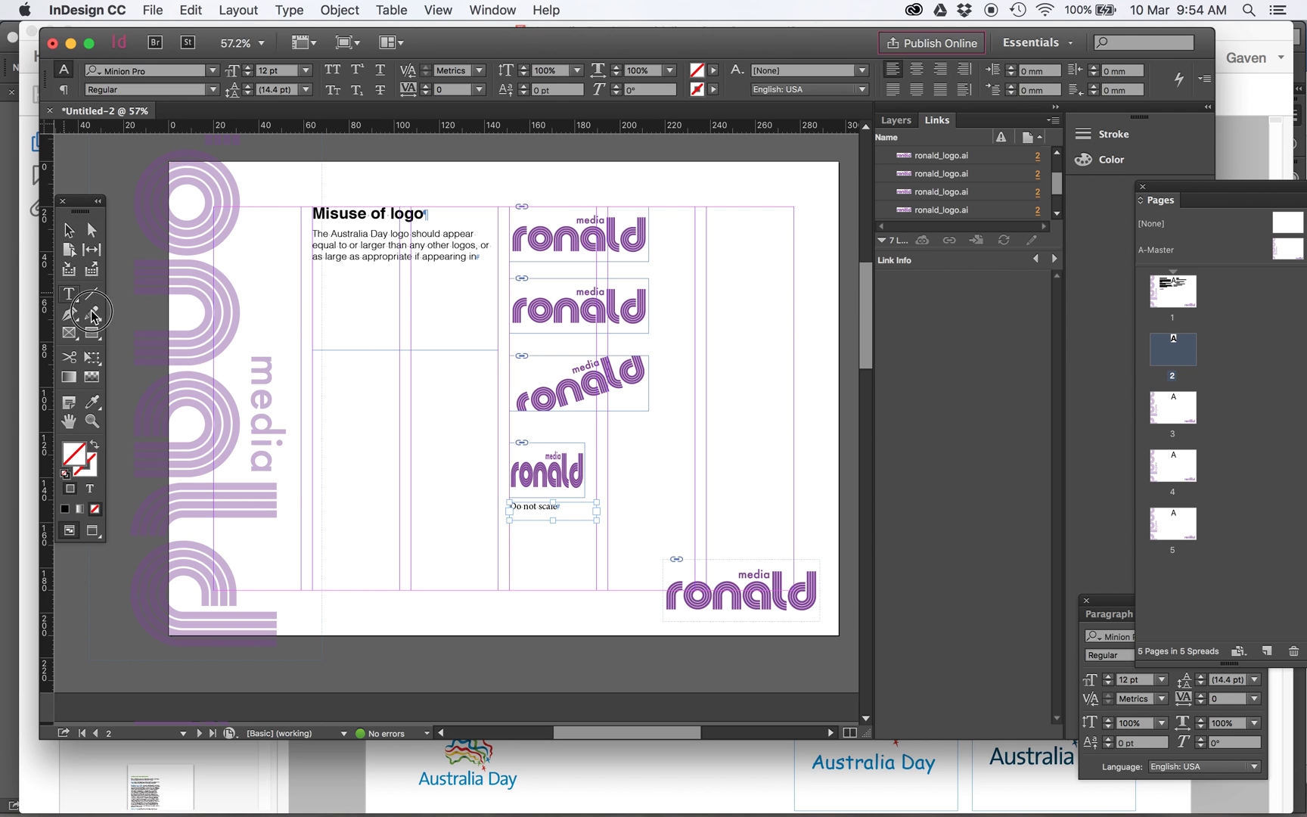
# Step: Match the caption to the body text style with the Eyedropper and set it to 10 pt
pyautogui.click(528, 505)
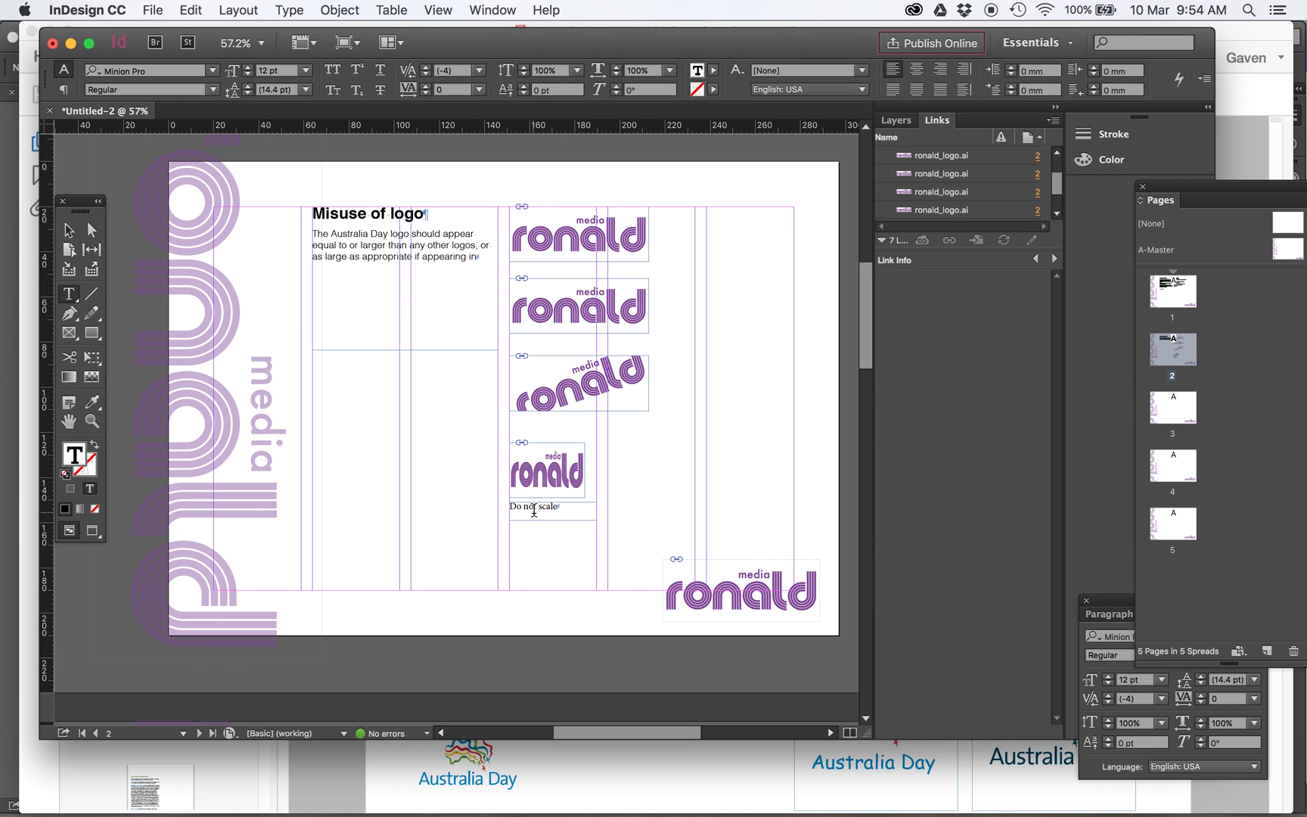
pyautogui.tripleClick(534, 510)
pyautogui.click(92, 402)
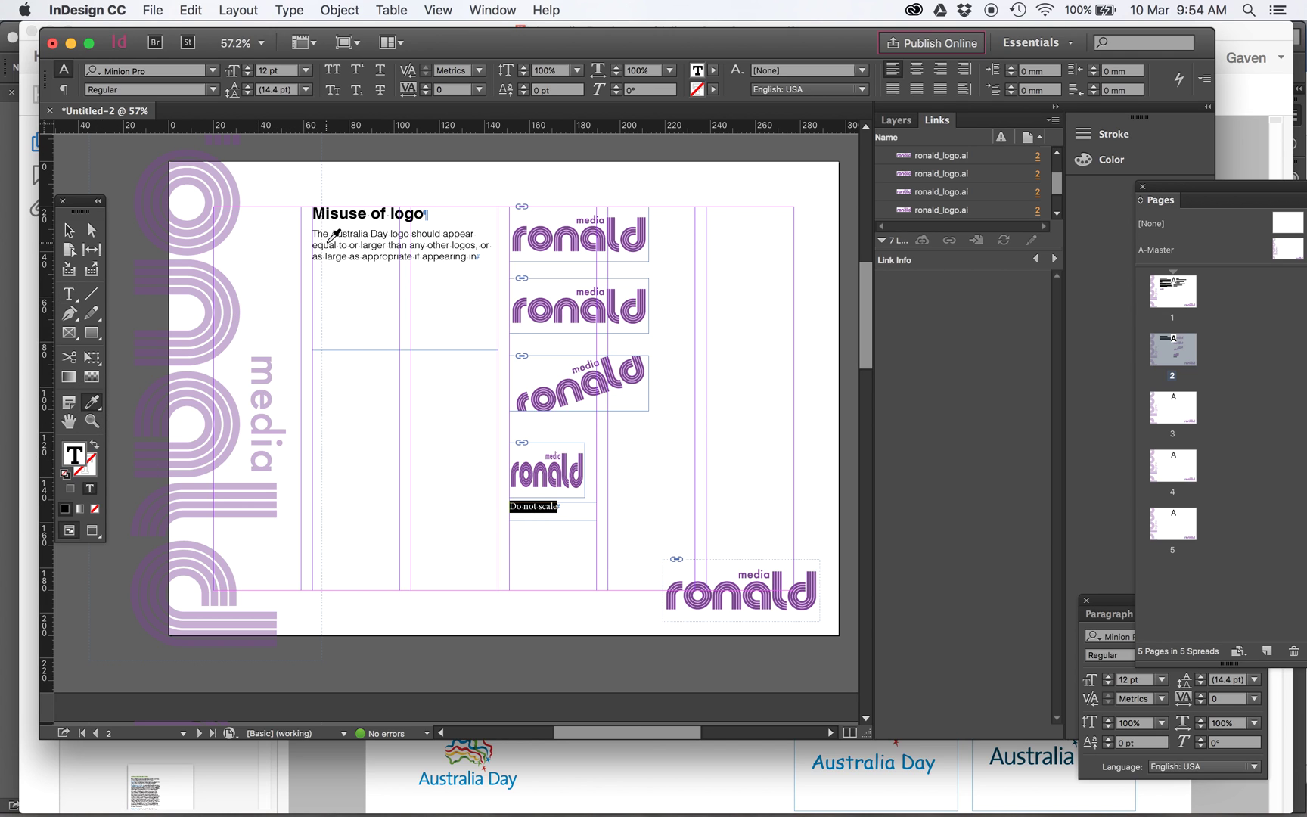
pyautogui.click(329, 239)
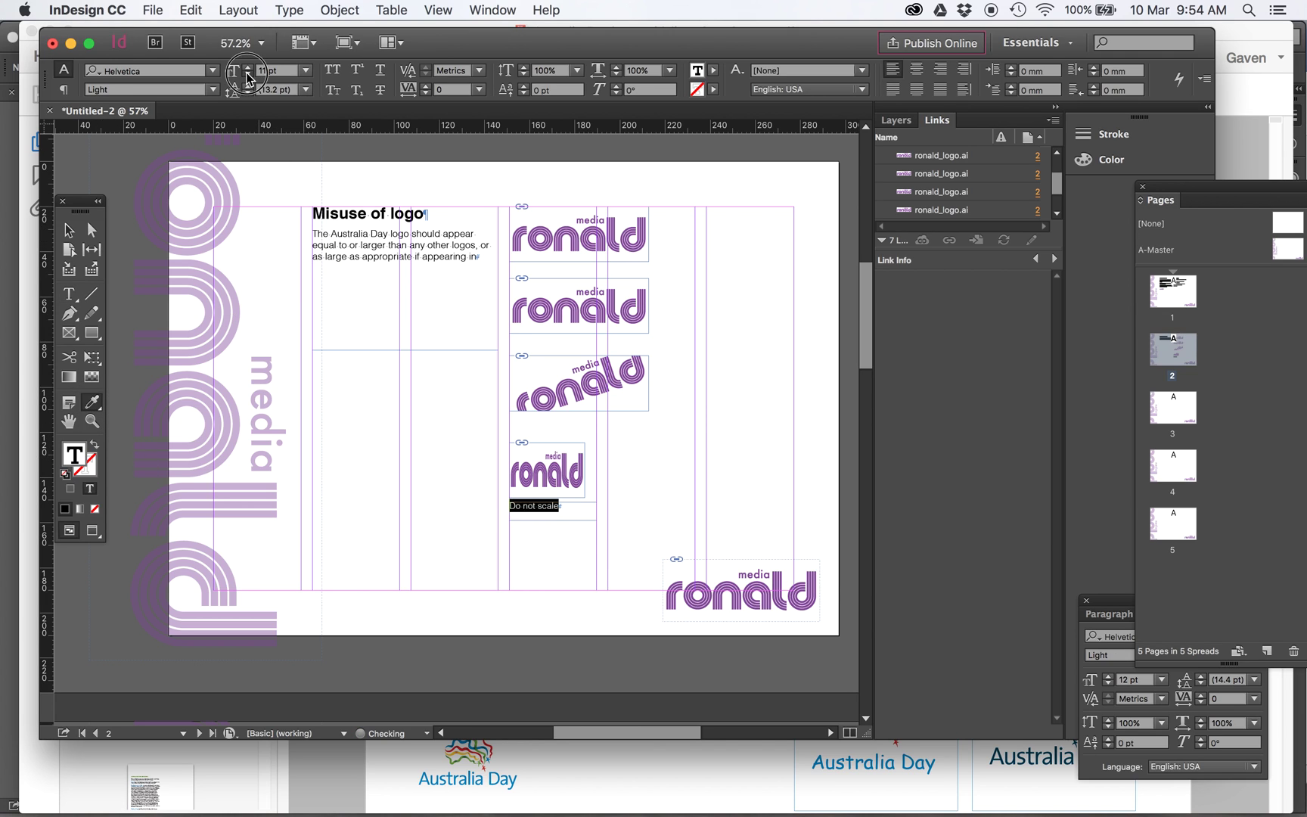
pyautogui.click(247, 79)
# Step: Preview page 2 without guides or frame edges to check the layout
pyautogui.click(69, 229)
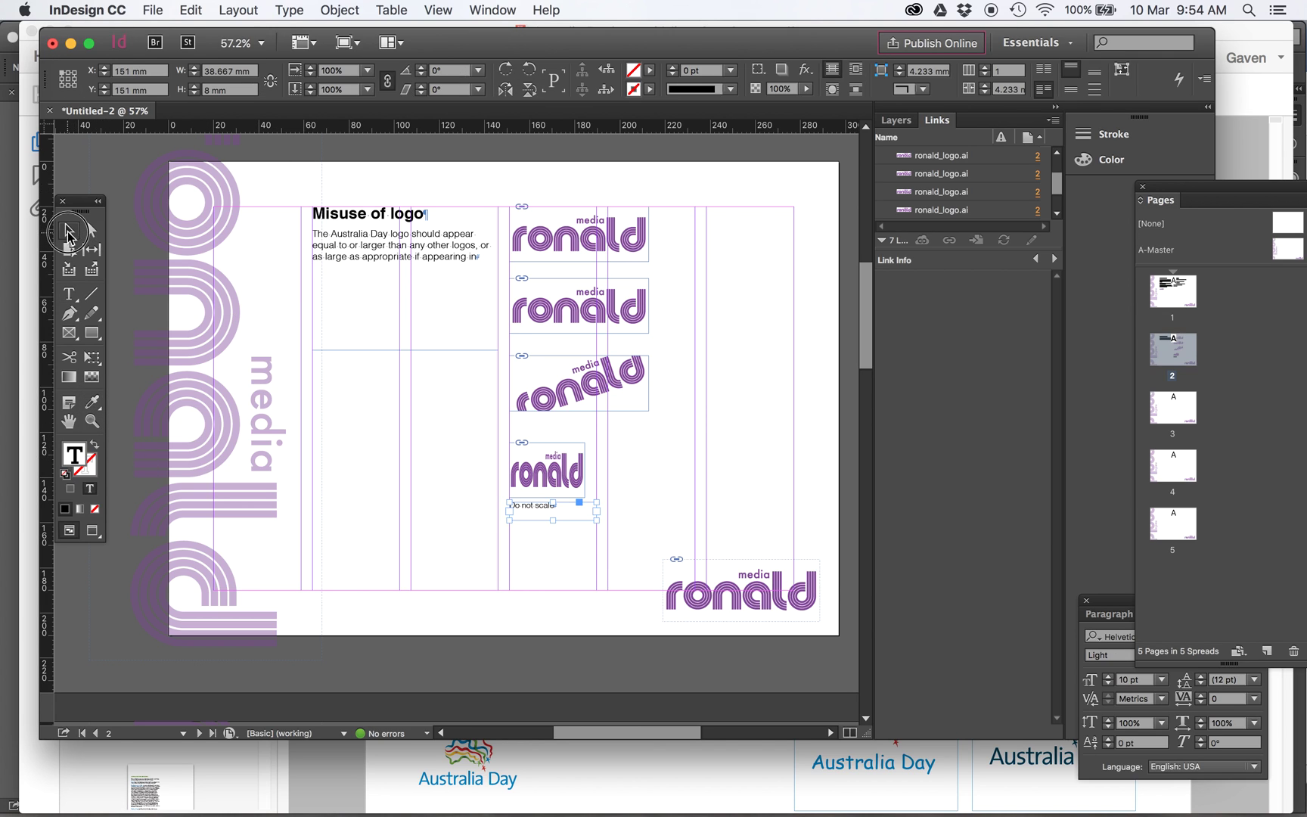
pyautogui.click(92, 531)
pyautogui.click(128, 140)
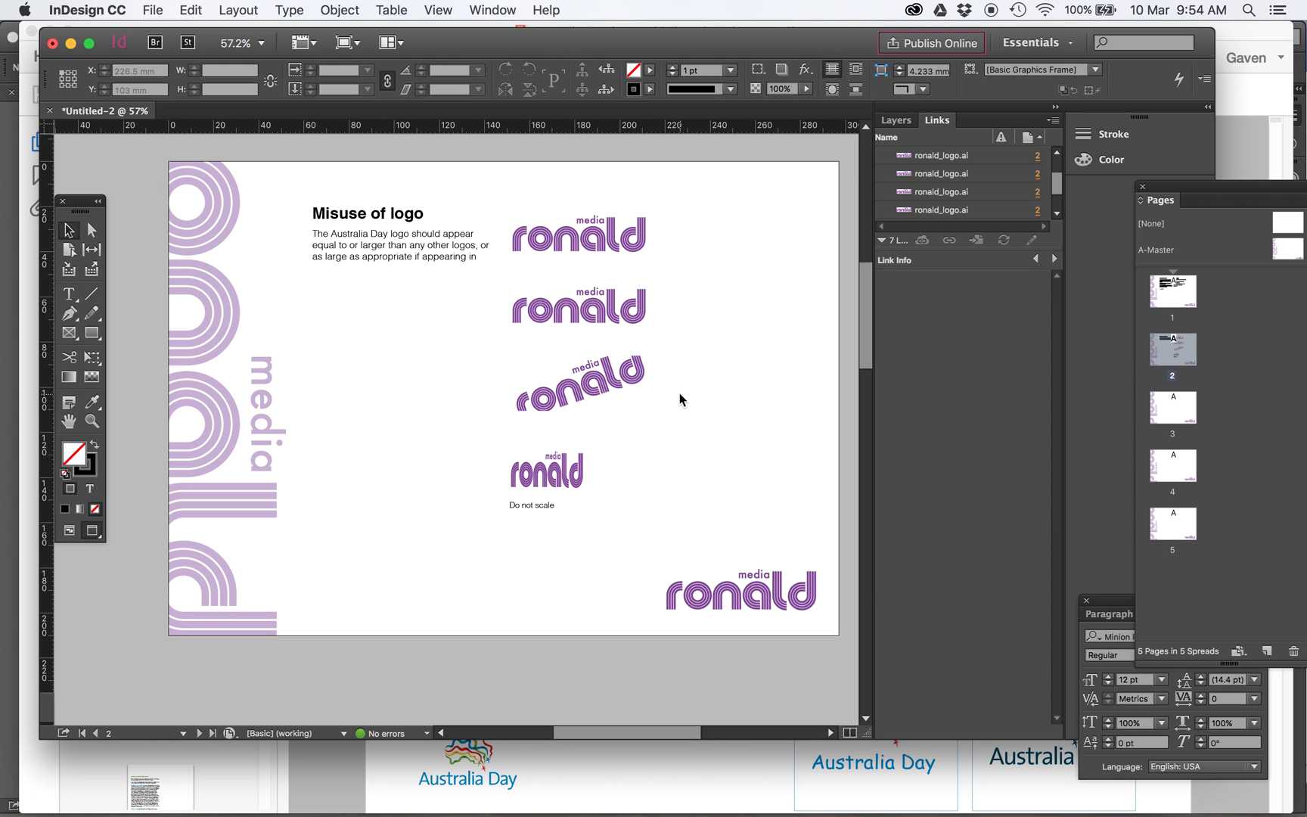
pyautogui.doubleClick(1184, 403)
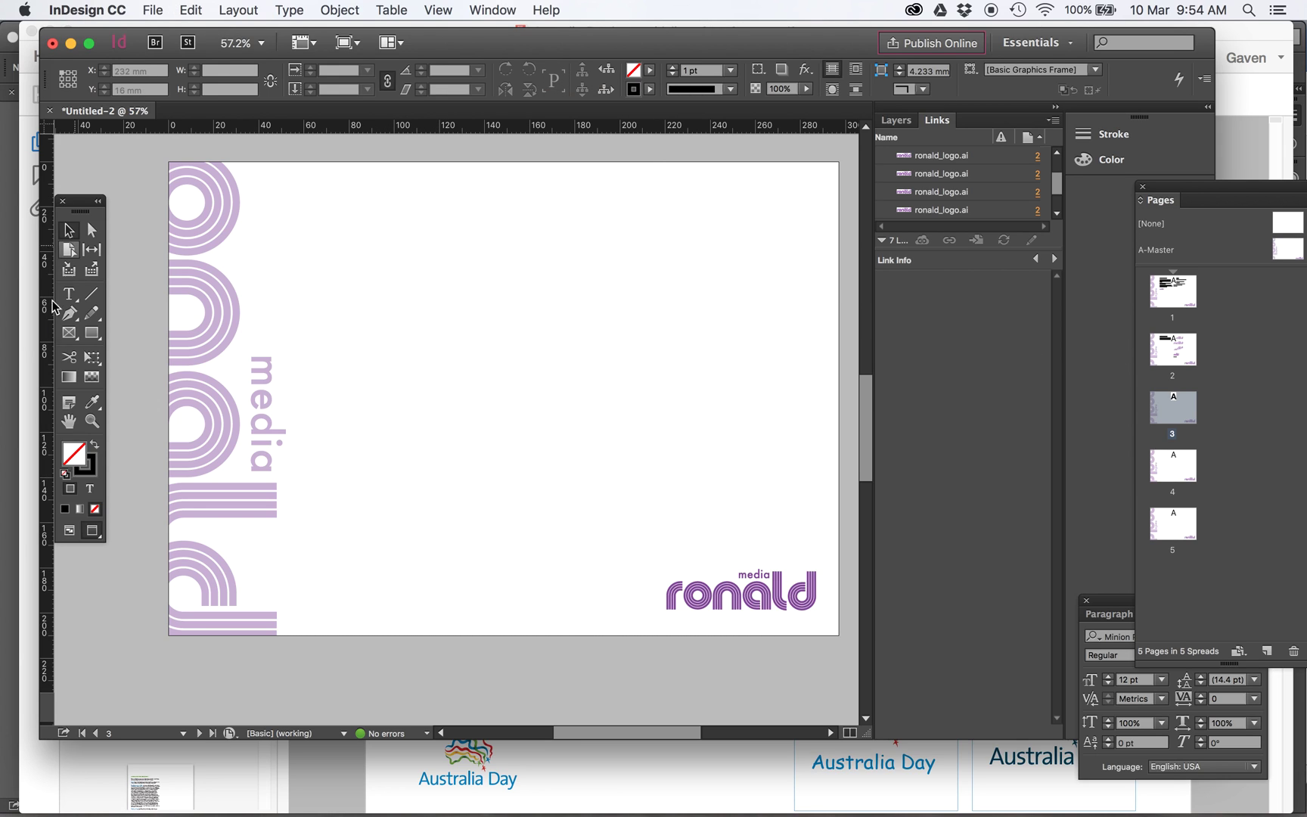
# Step: Export with the [Smallest File Size] preset as name_style_guide, saving into Desktop Stuff > Style guide how to files
pyautogui.click(162, 9)
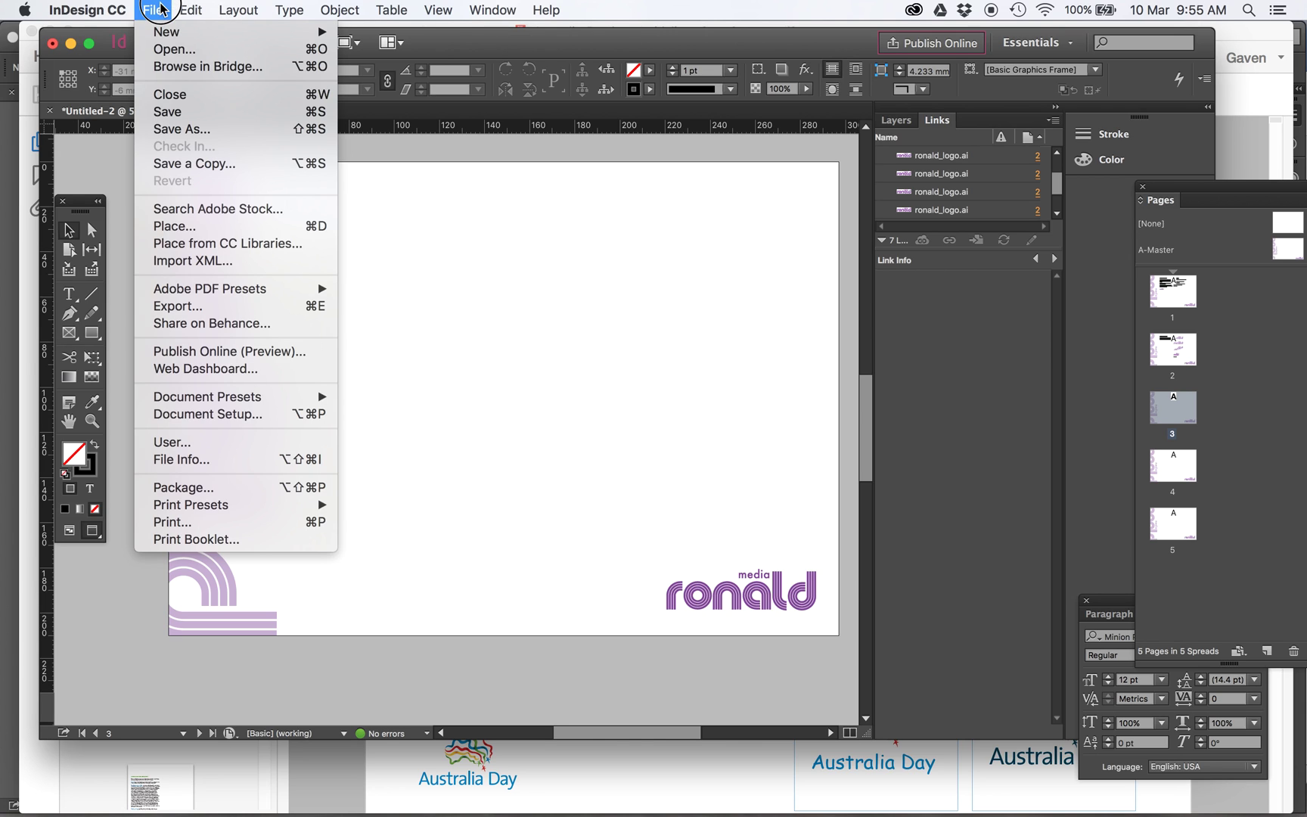
pyautogui.moveTo(210, 292)
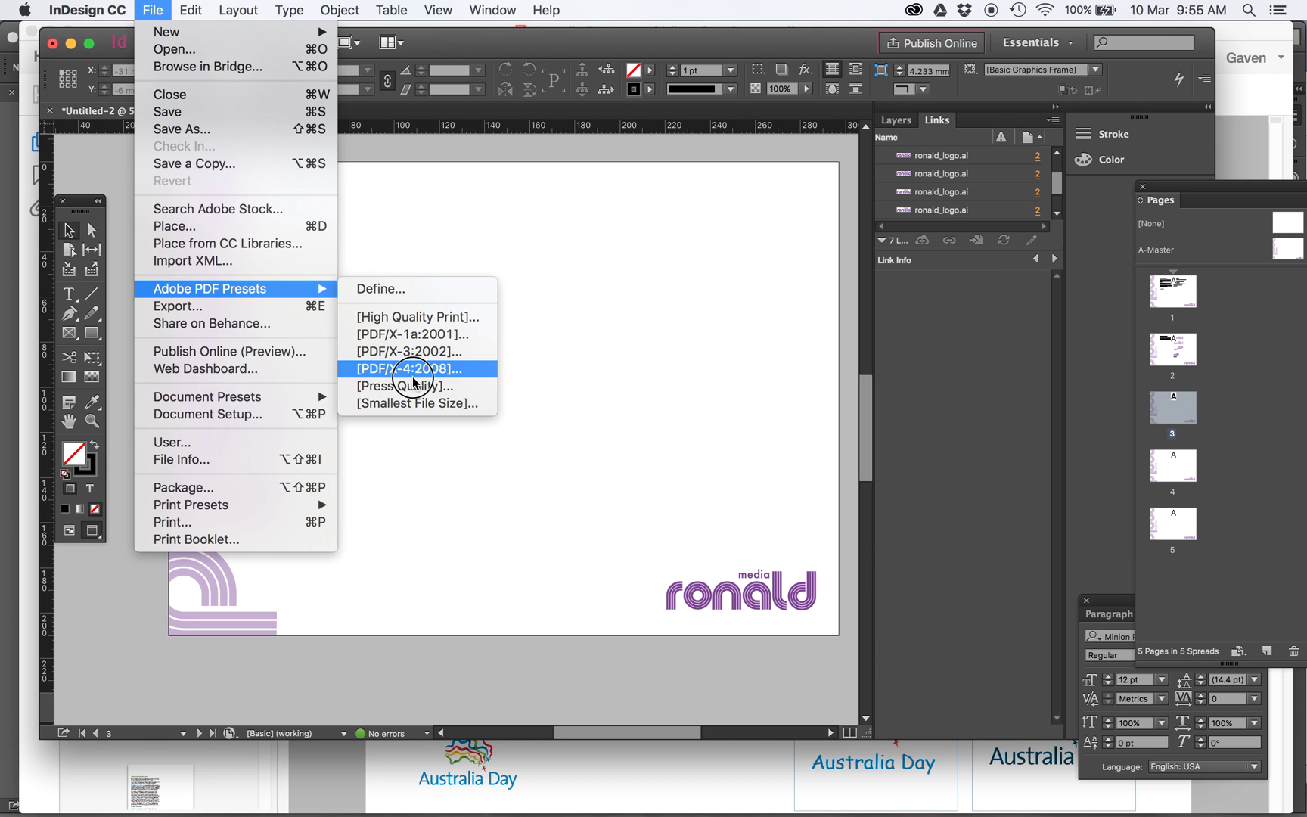
pyautogui.click(414, 403)
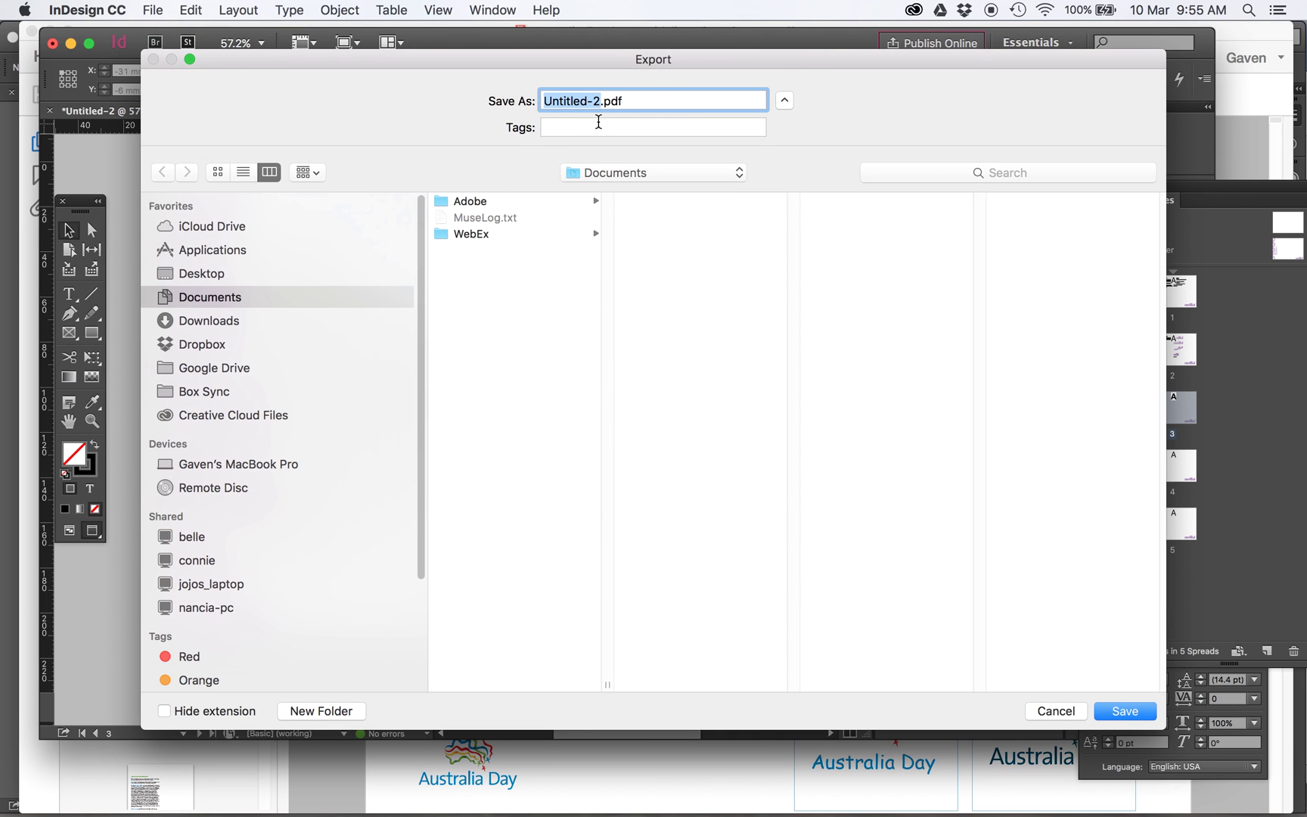
pyautogui.write('name_style_guide')
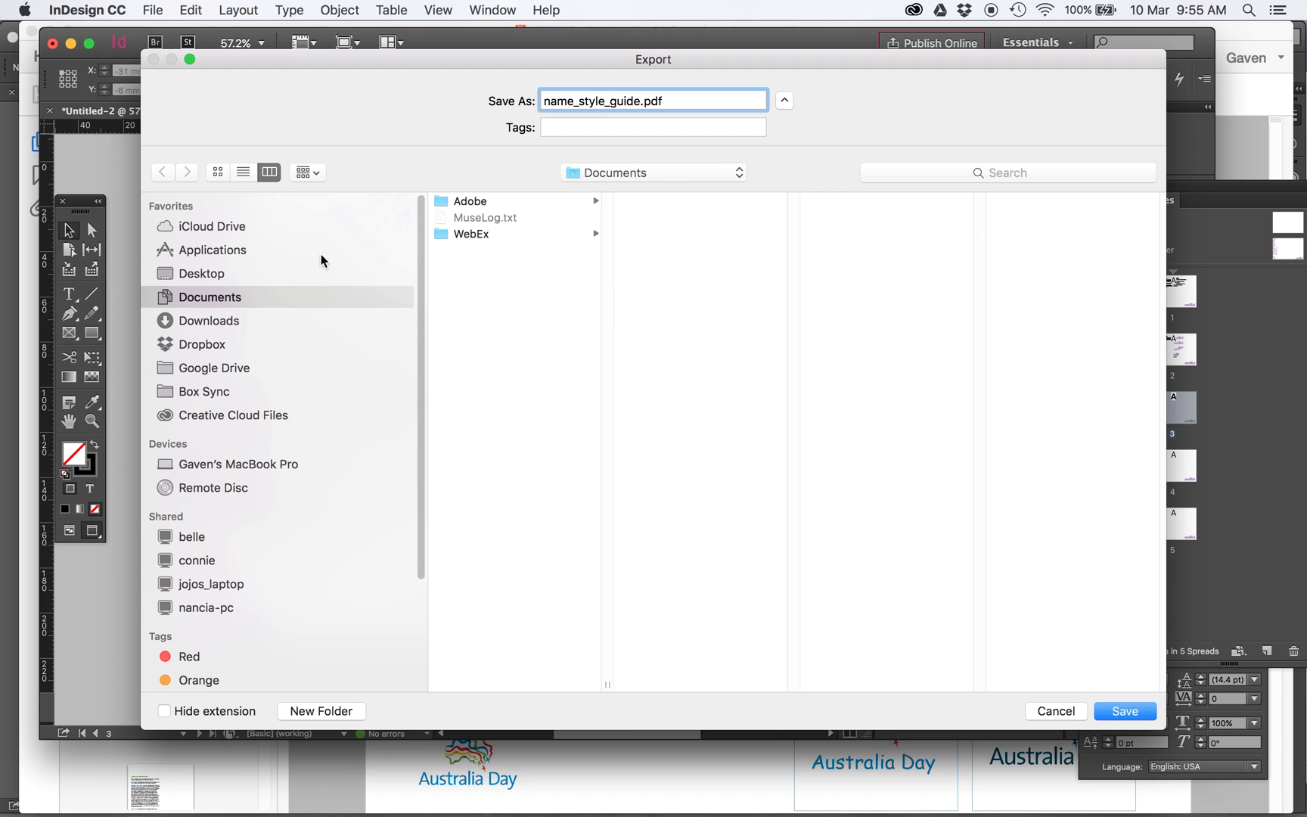
pyautogui.click(208, 273)
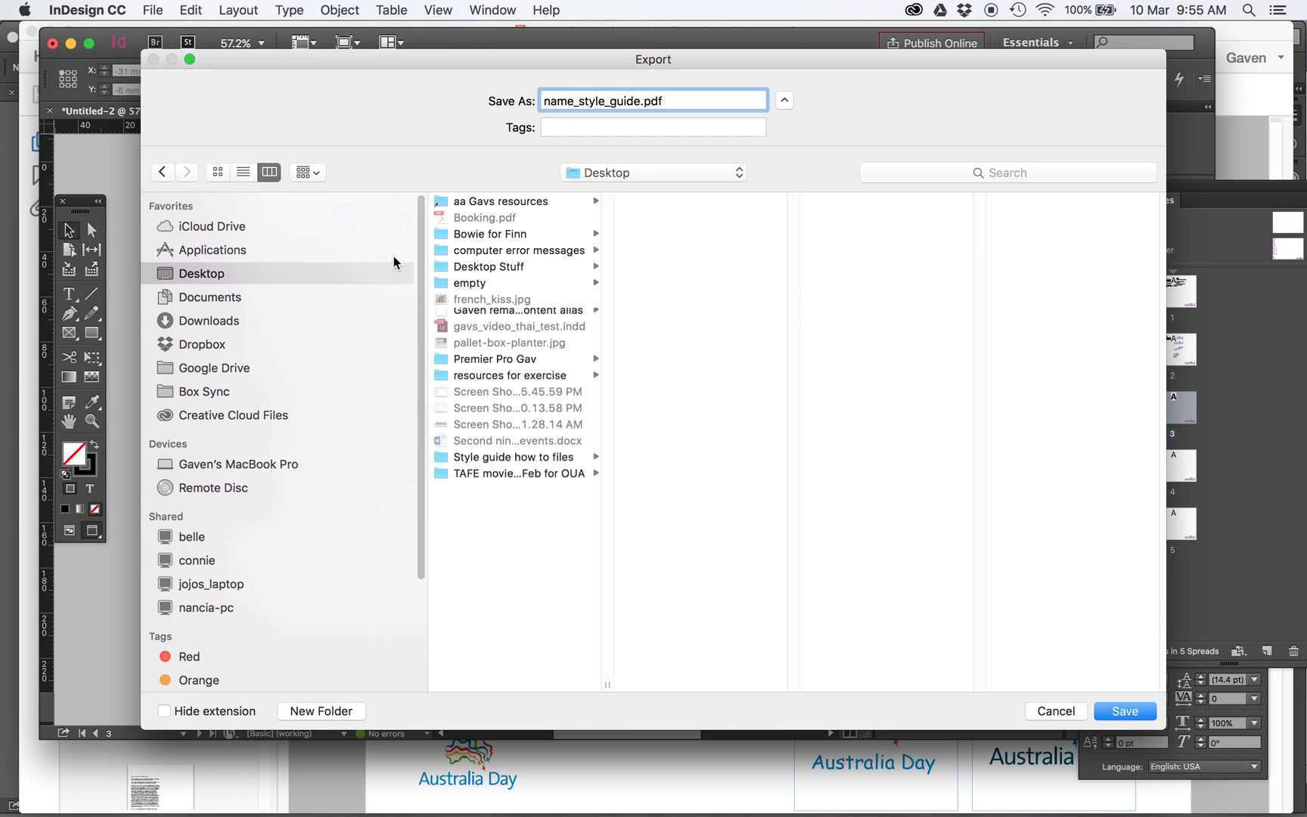
pyautogui.click(484, 267)
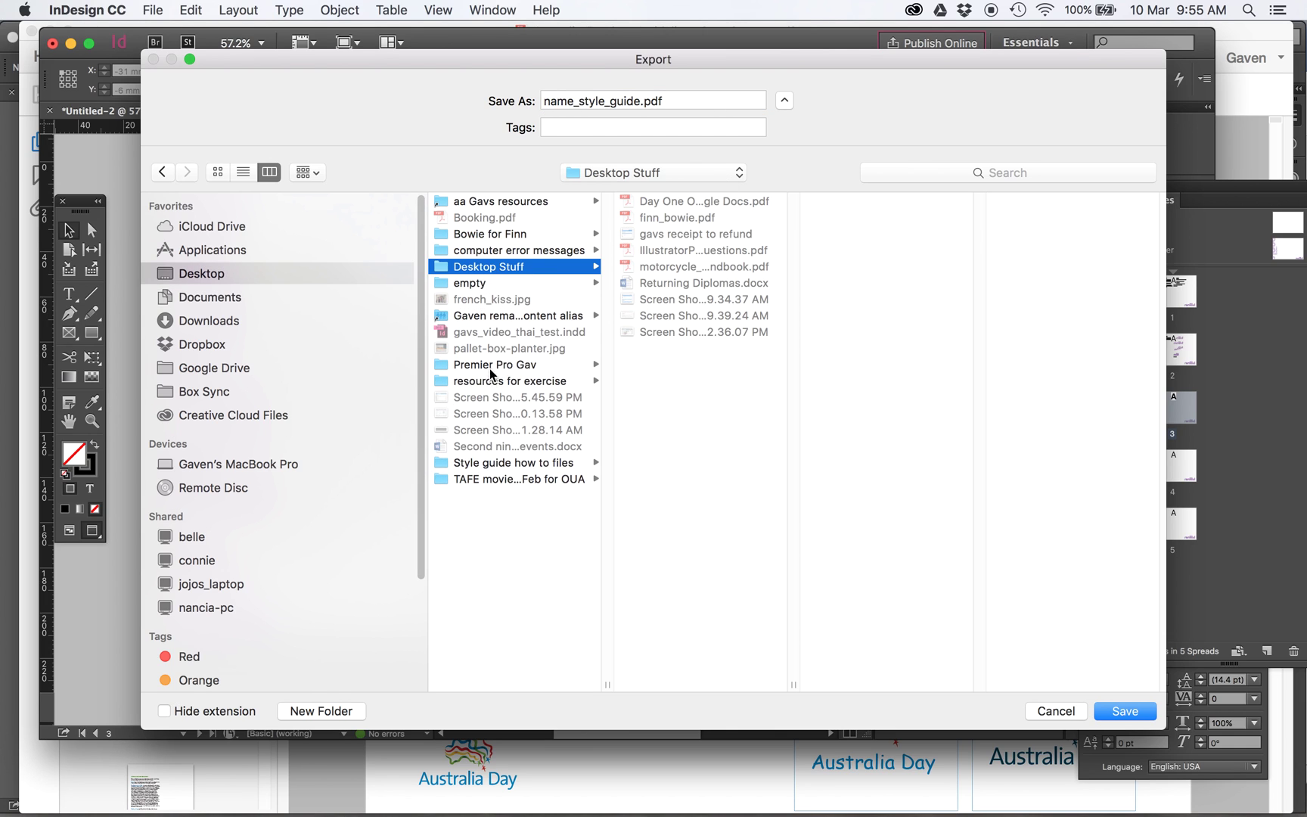
pyautogui.click(497, 463)
# Step: Enable View PDF after Exporting, review the Compression and Marks and Bleeds settings, and export the PDF
pyautogui.click(1126, 712)
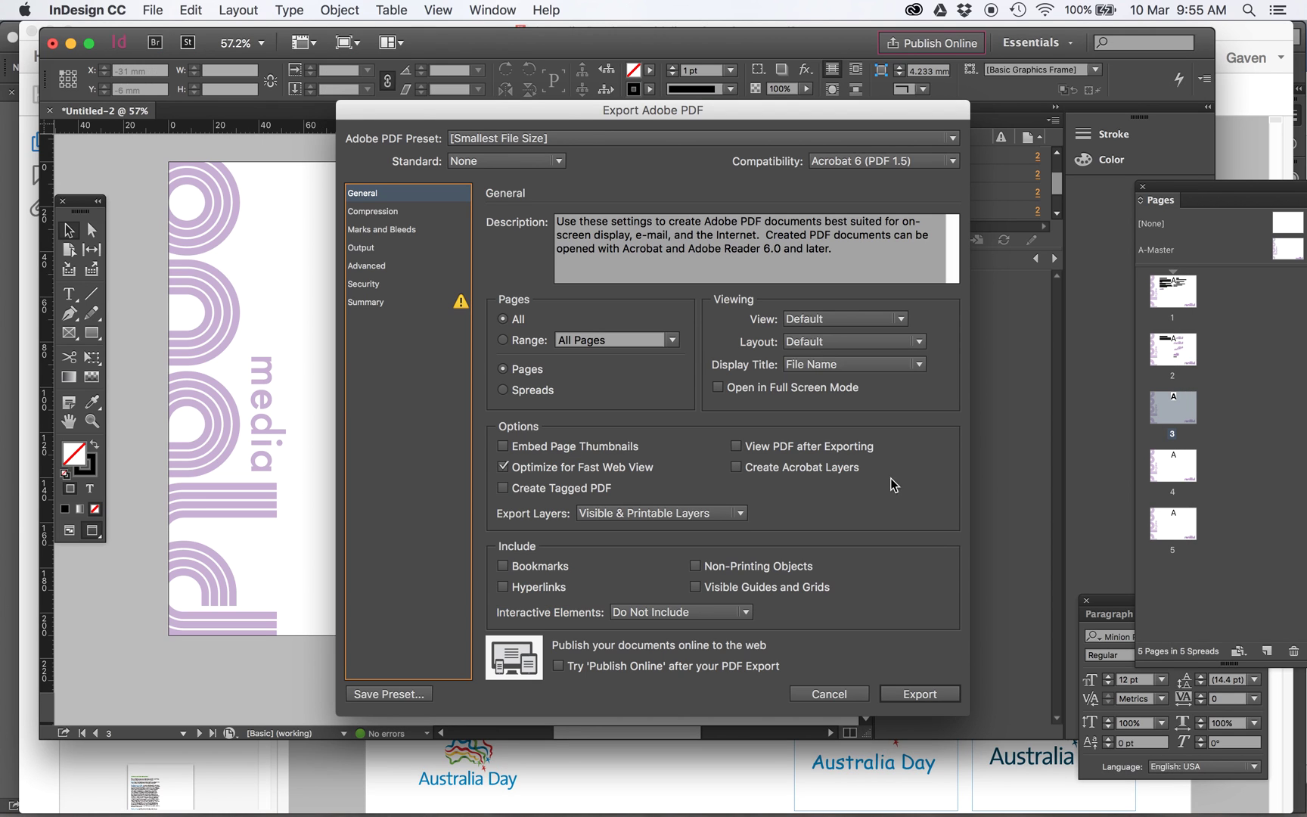
pyautogui.click(768, 448)
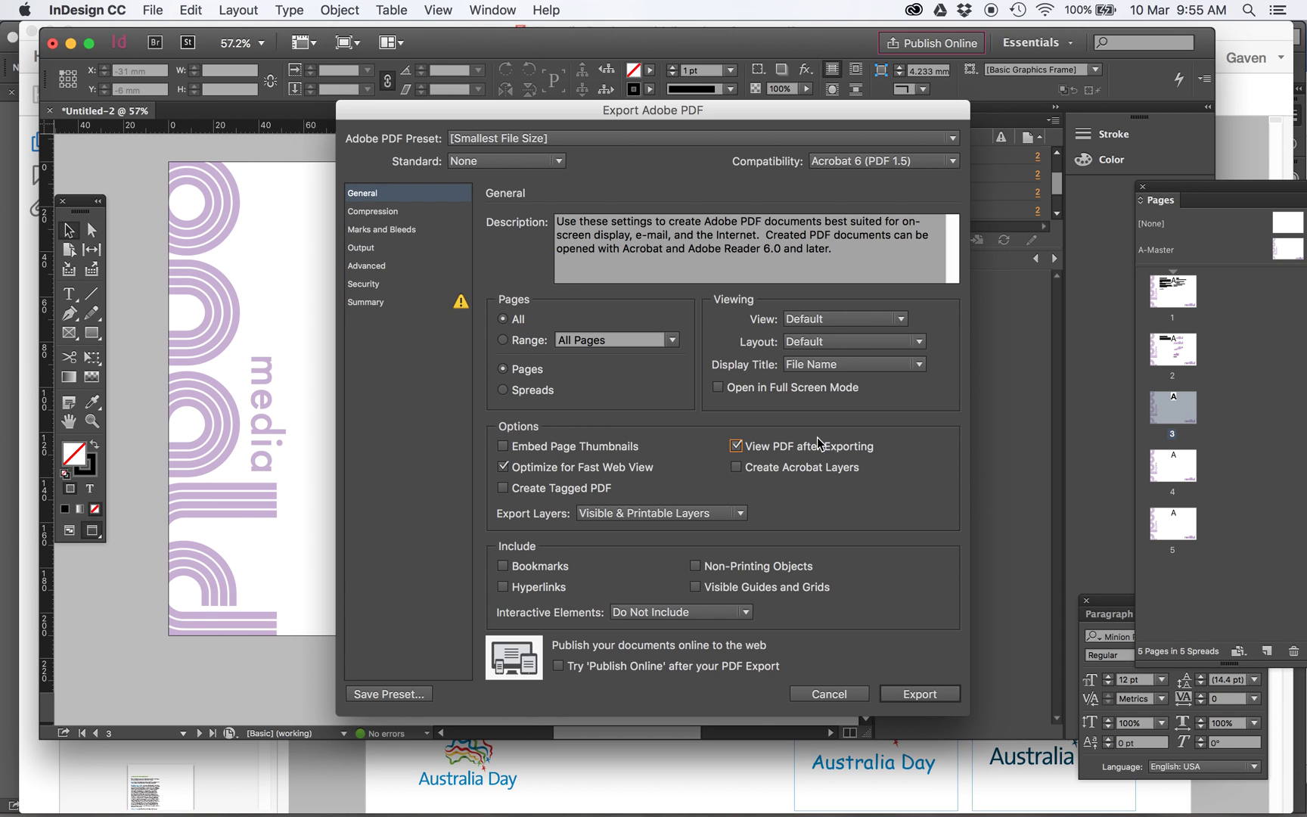
pyautogui.click(379, 212)
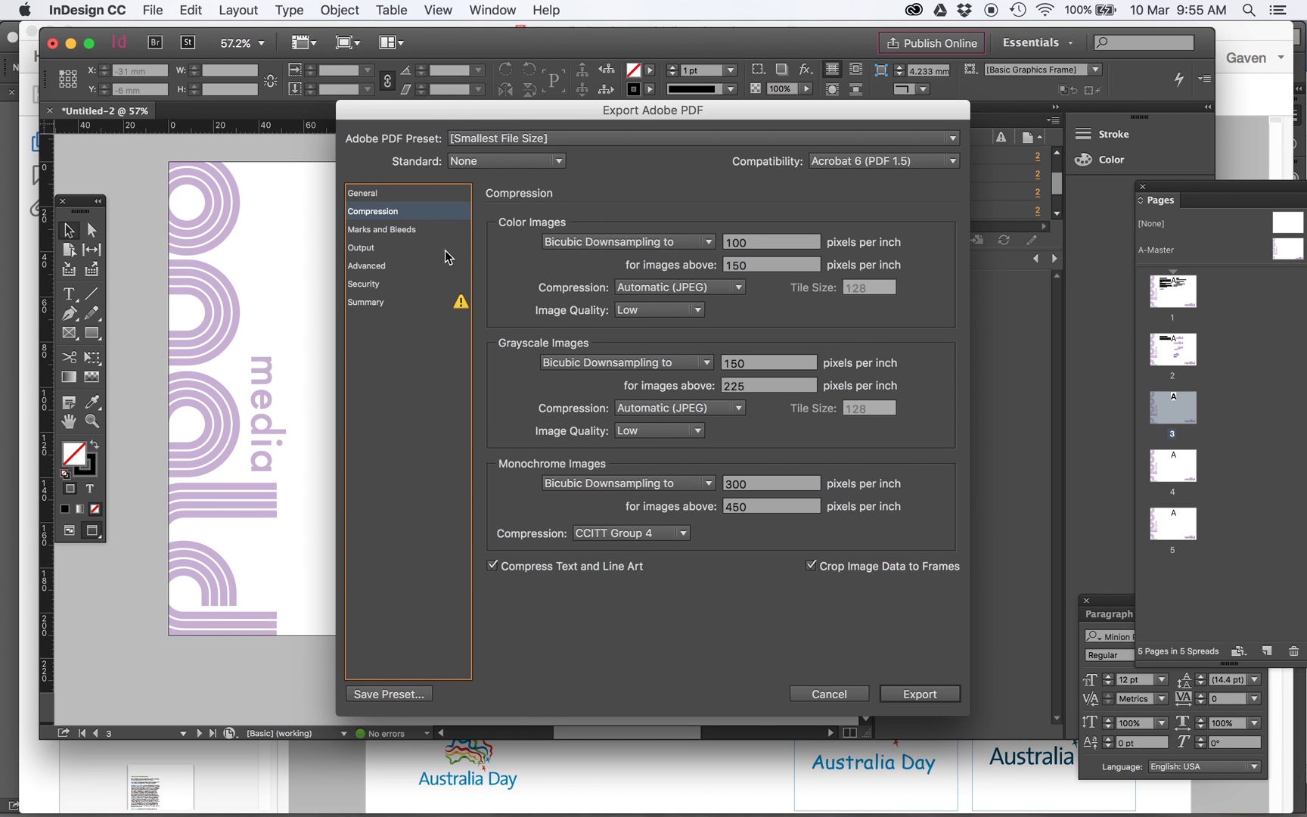
pyautogui.click(409, 229)
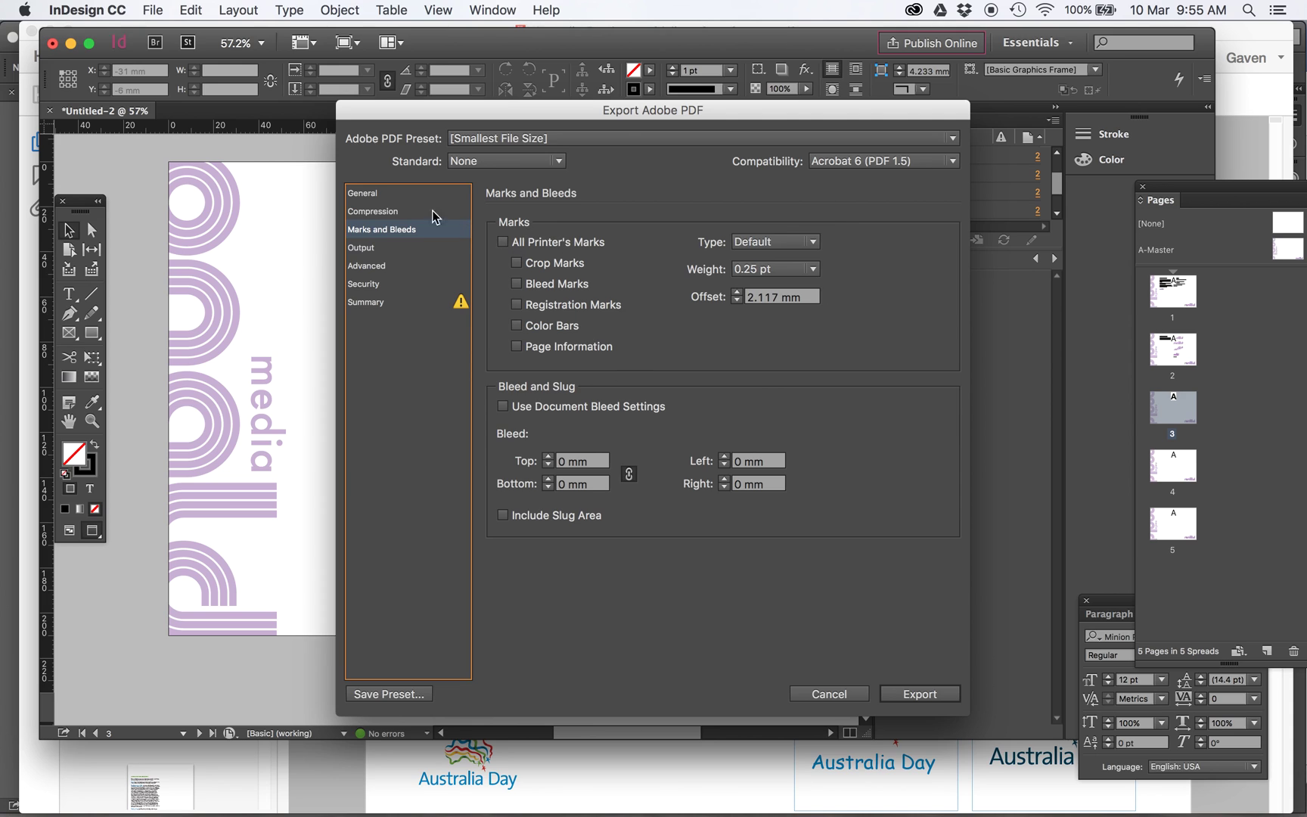
pyautogui.click(387, 195)
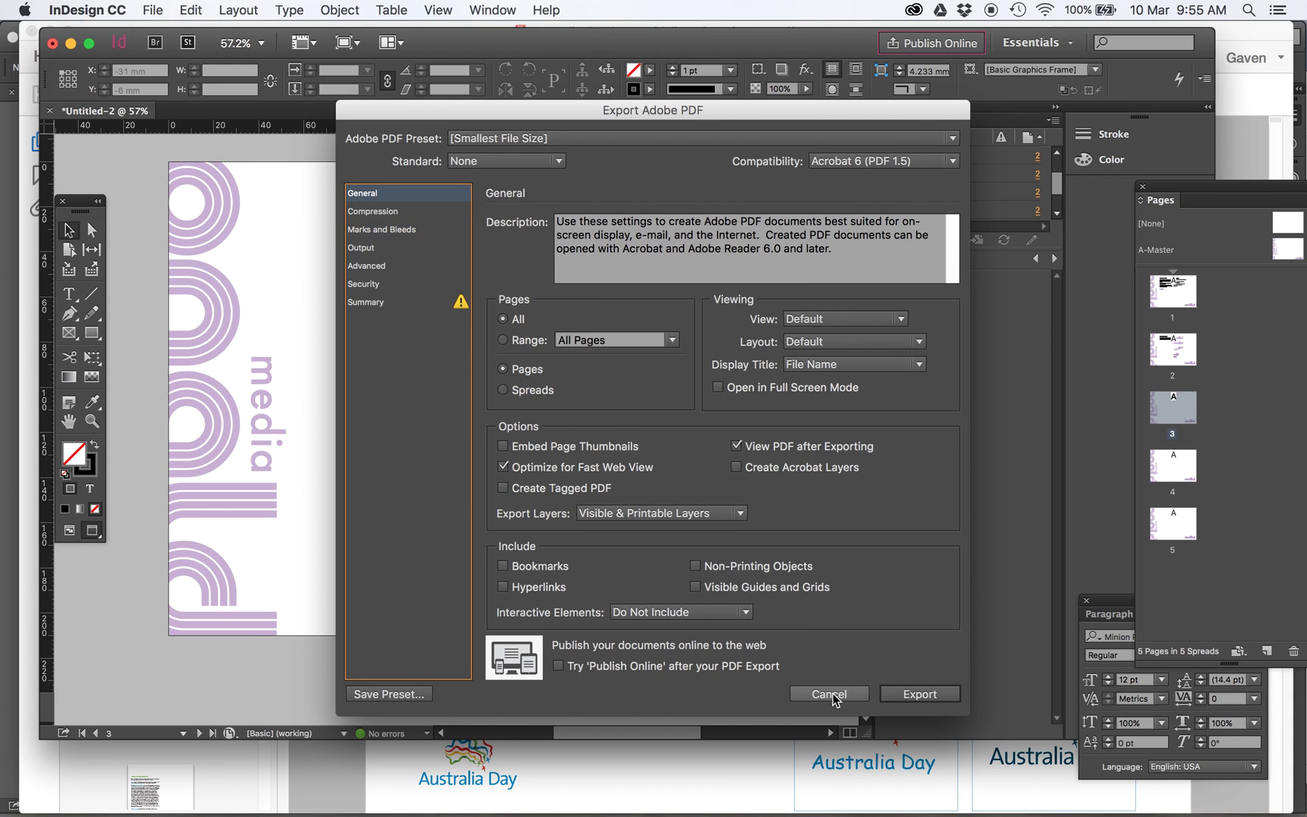
pyautogui.click(913, 694)
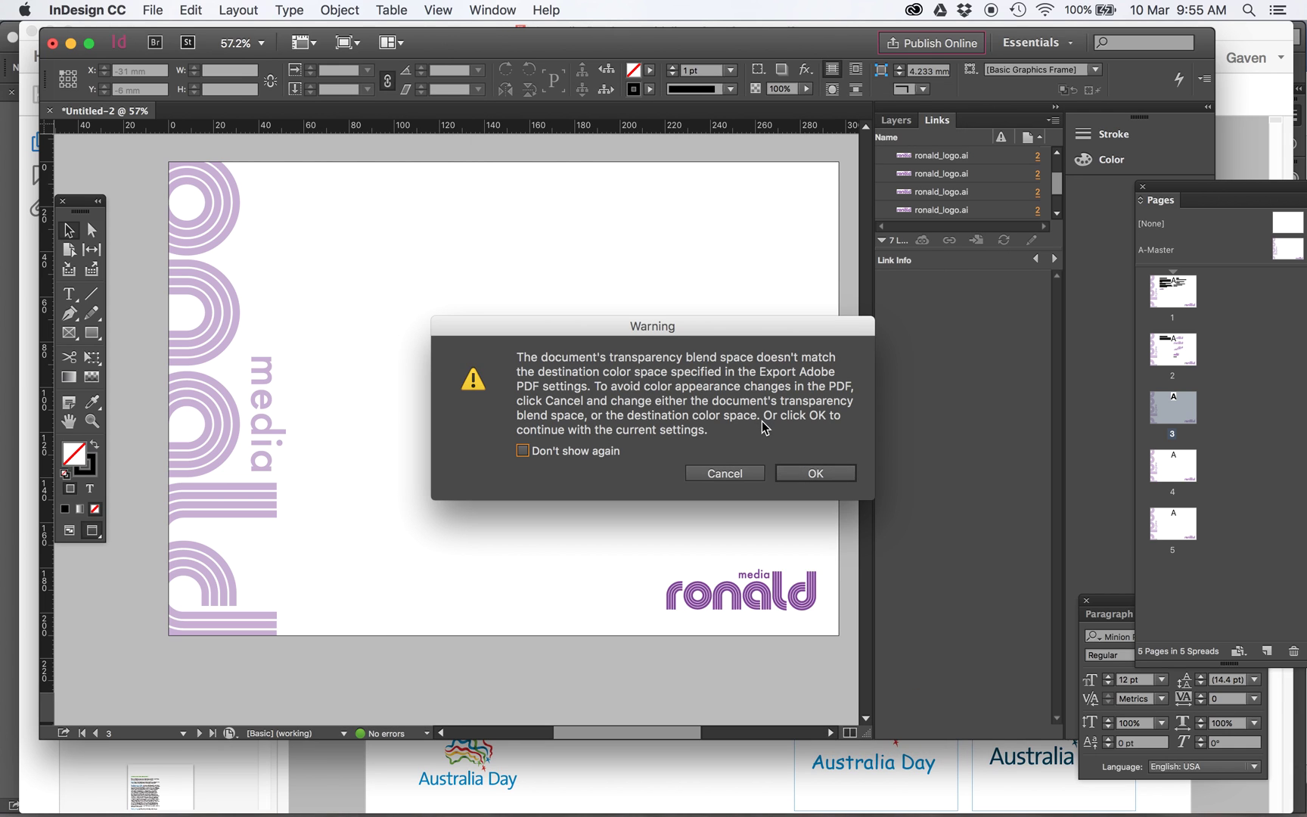
pyautogui.click(814, 473)
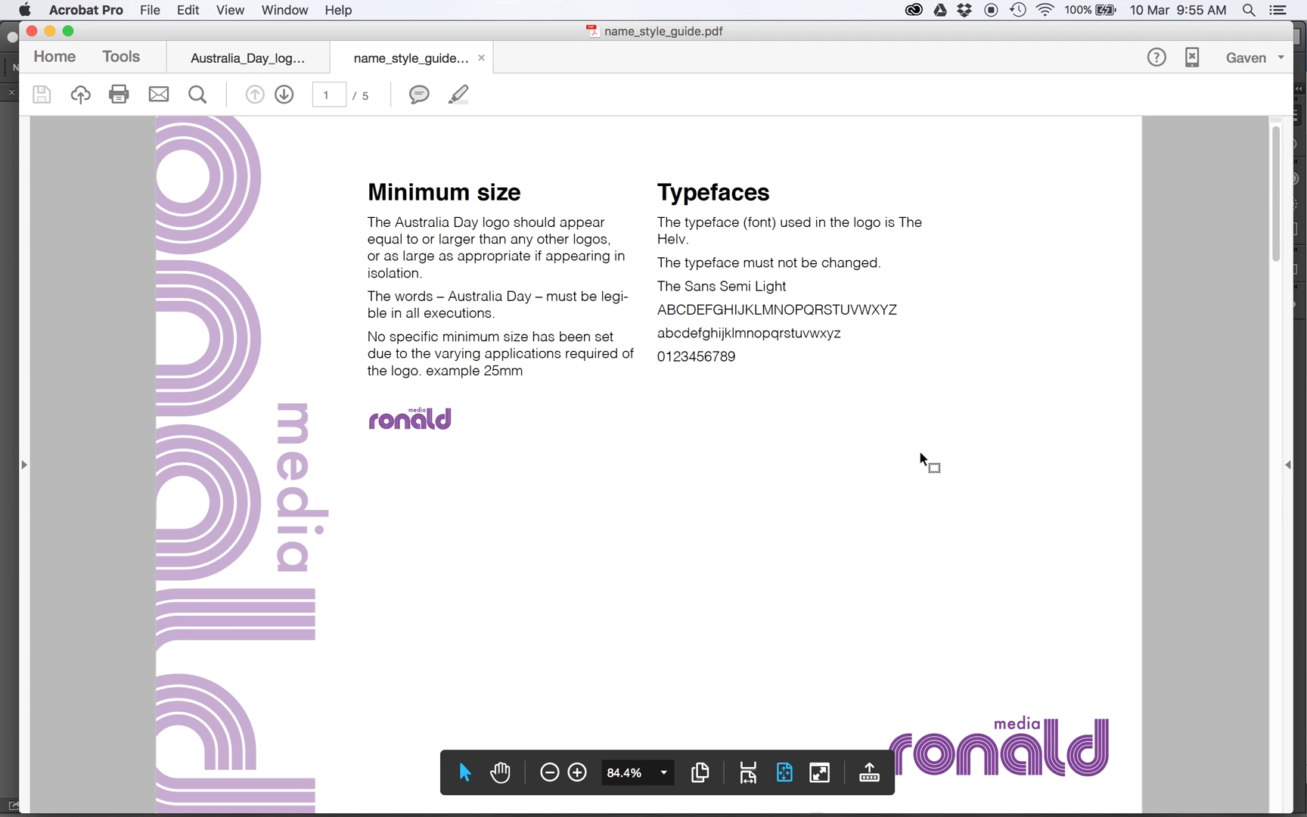
pyautogui.scroll(-2, 920, 454)
pyautogui.scroll(2, 921, 454)
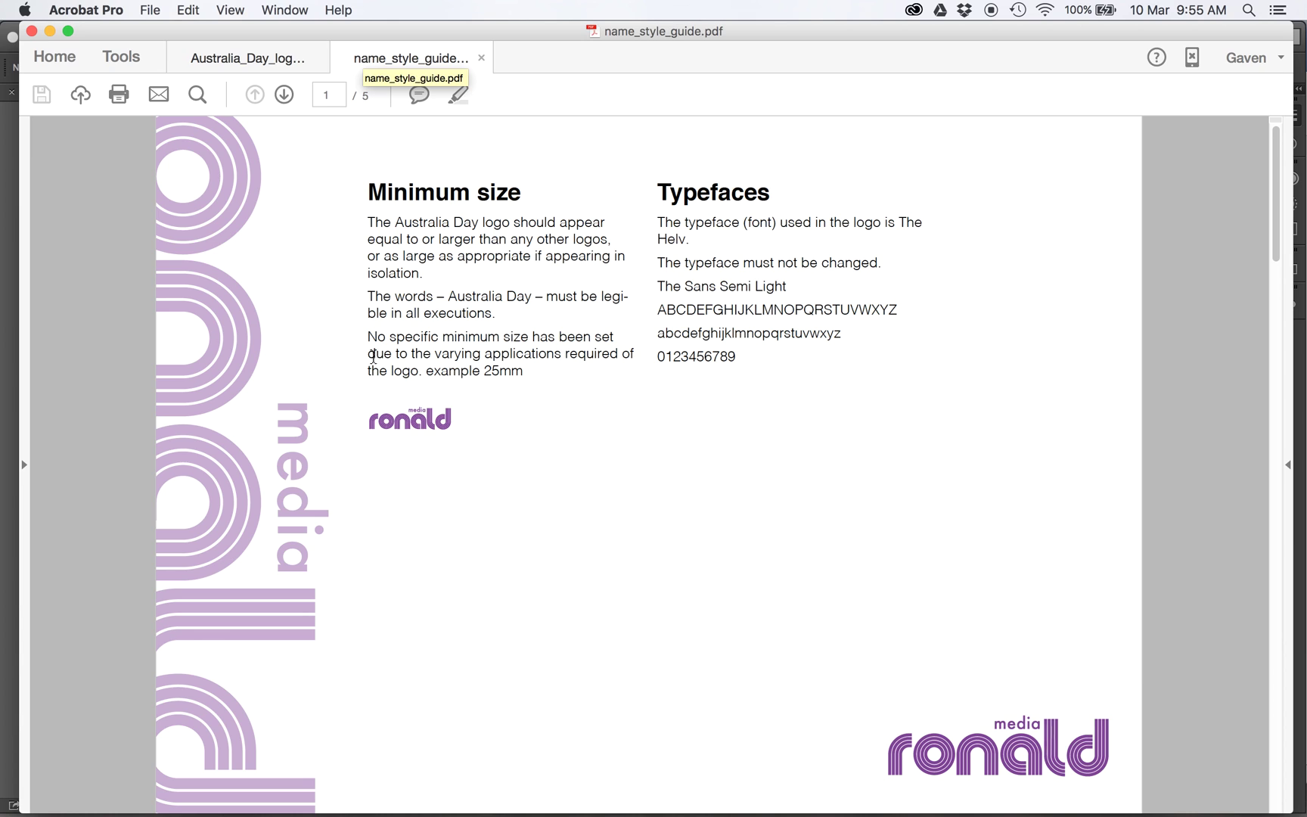
pyautogui.click(417, 239)
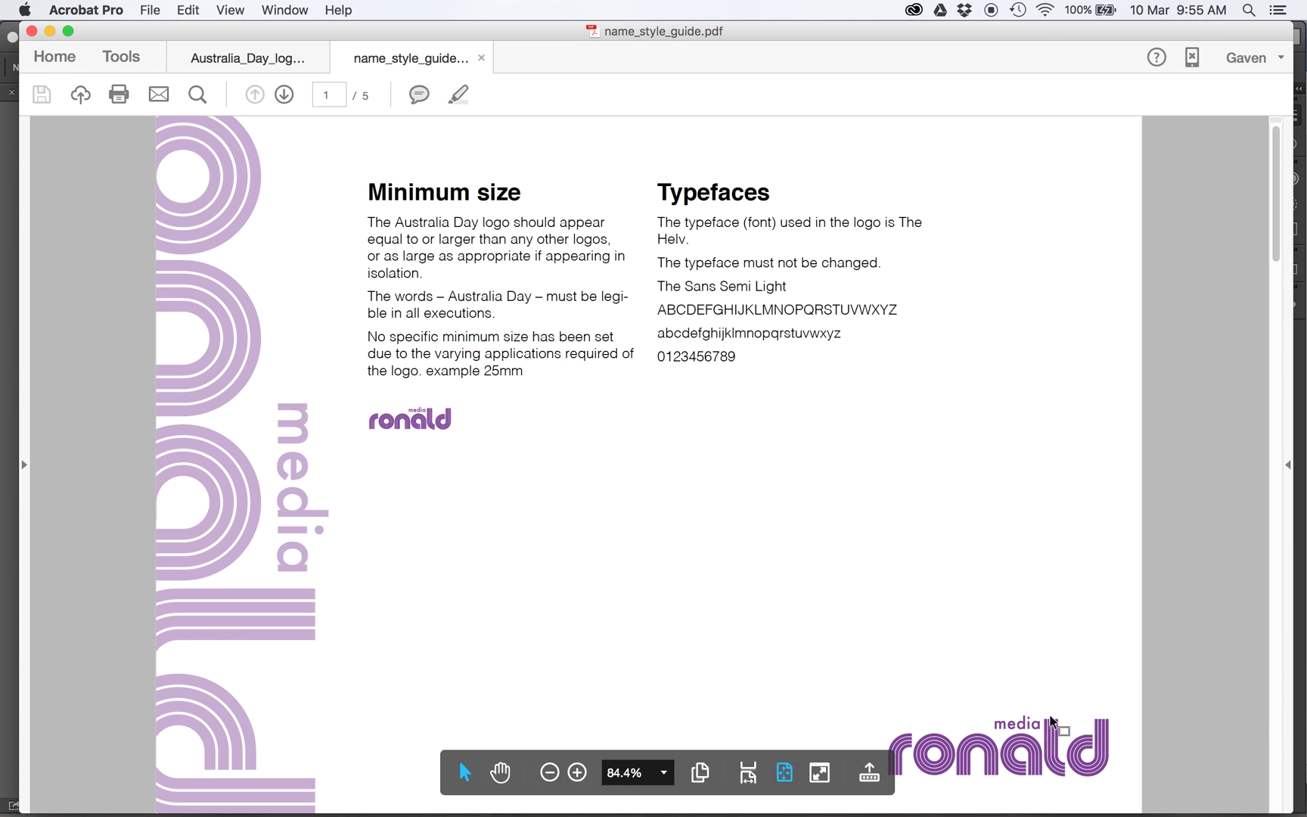